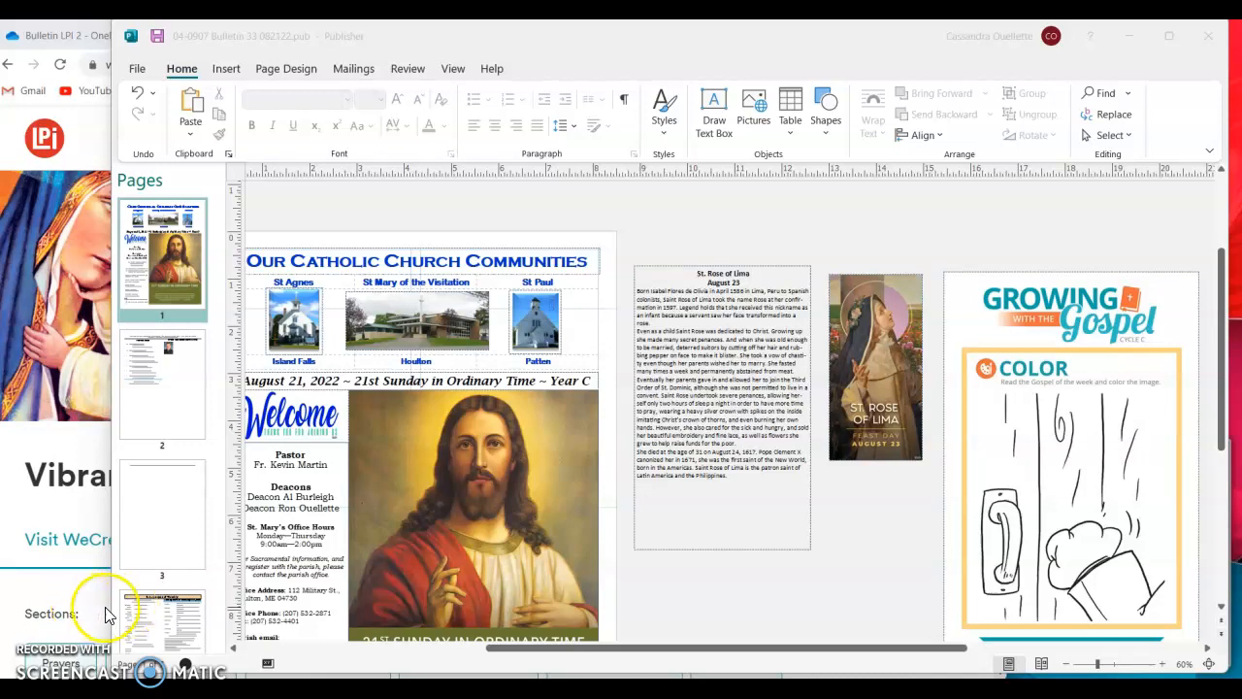
# - Show page 2 of the bulletin at 100% zoom with the St. Rose of Lima article beside it
pyautogui.click(1193, 666)
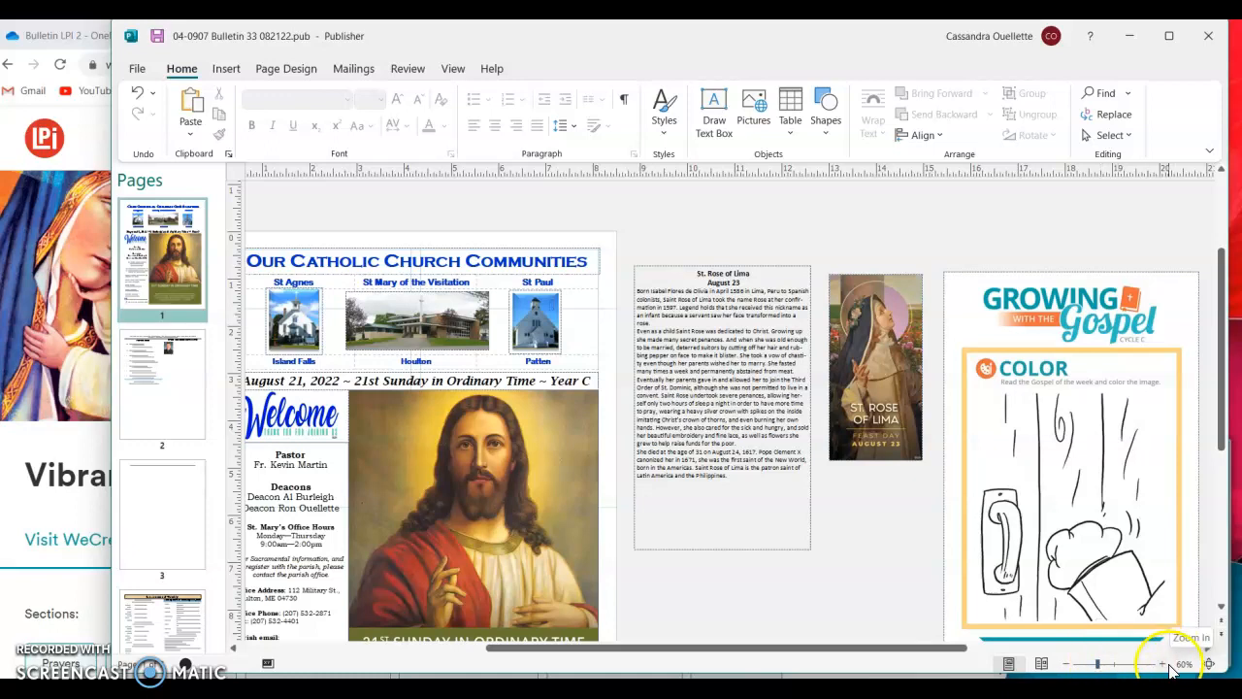
pyautogui.click(1112, 667)
pyautogui.moveTo(1112, 668); pyautogui.dragTo(1115, 667)
pyautogui.scroll(1, 726, 498)
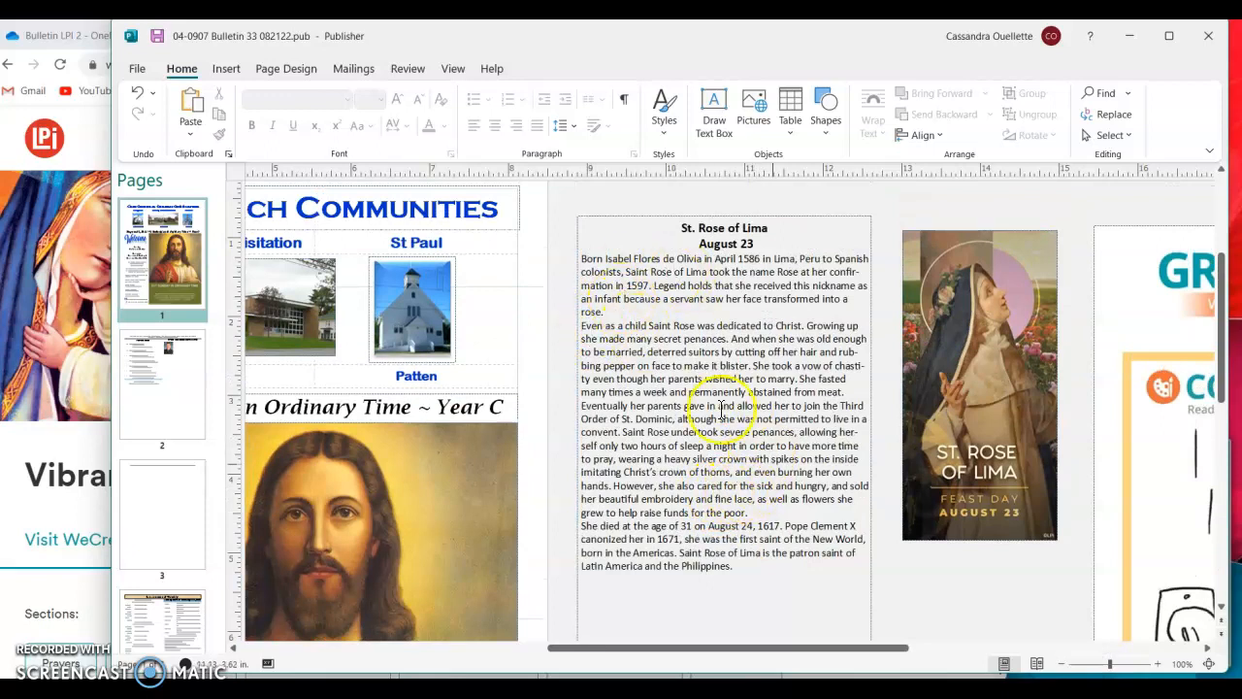
pyautogui.click(777, 573)
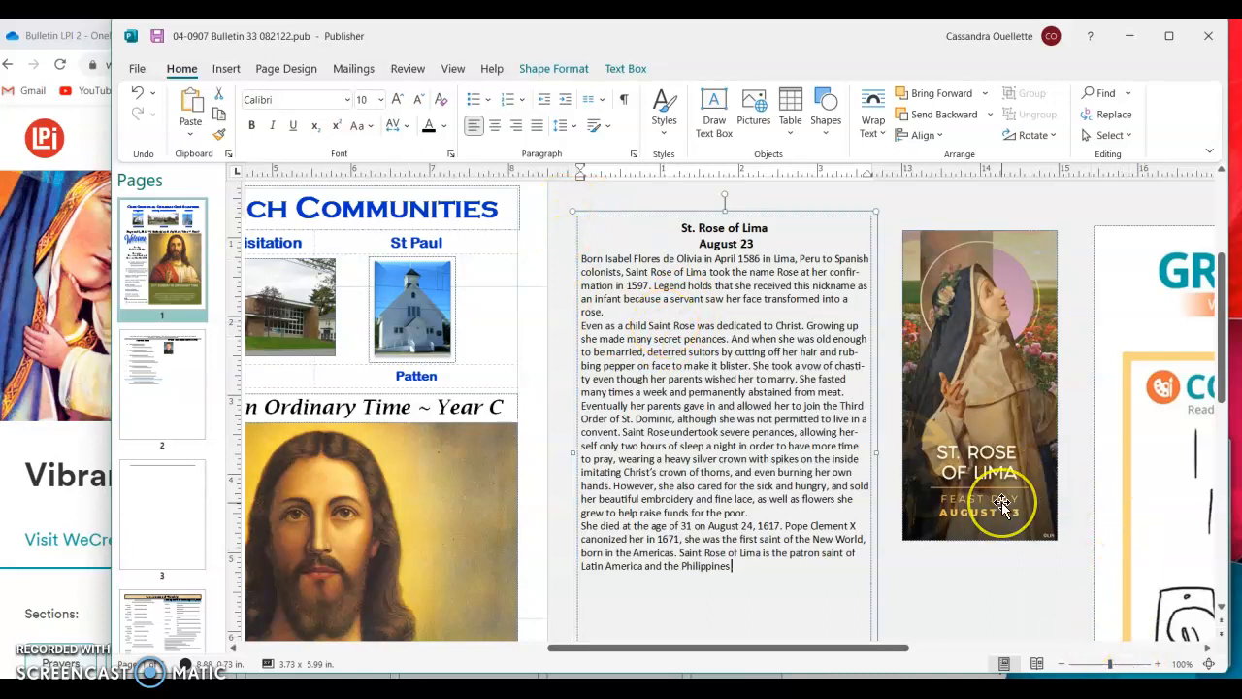
pyautogui.click(640, 240)
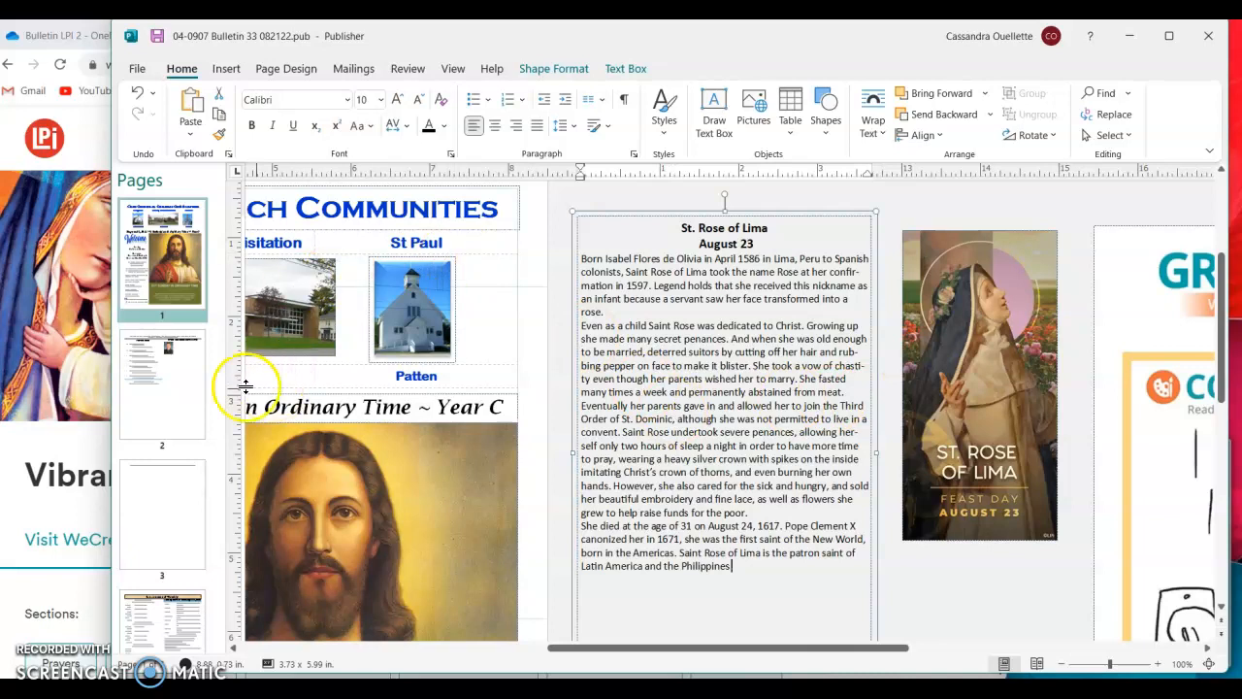
pyautogui.click(162, 378)
pyautogui.moveTo(705, 648); pyautogui.dragTo(670, 646)
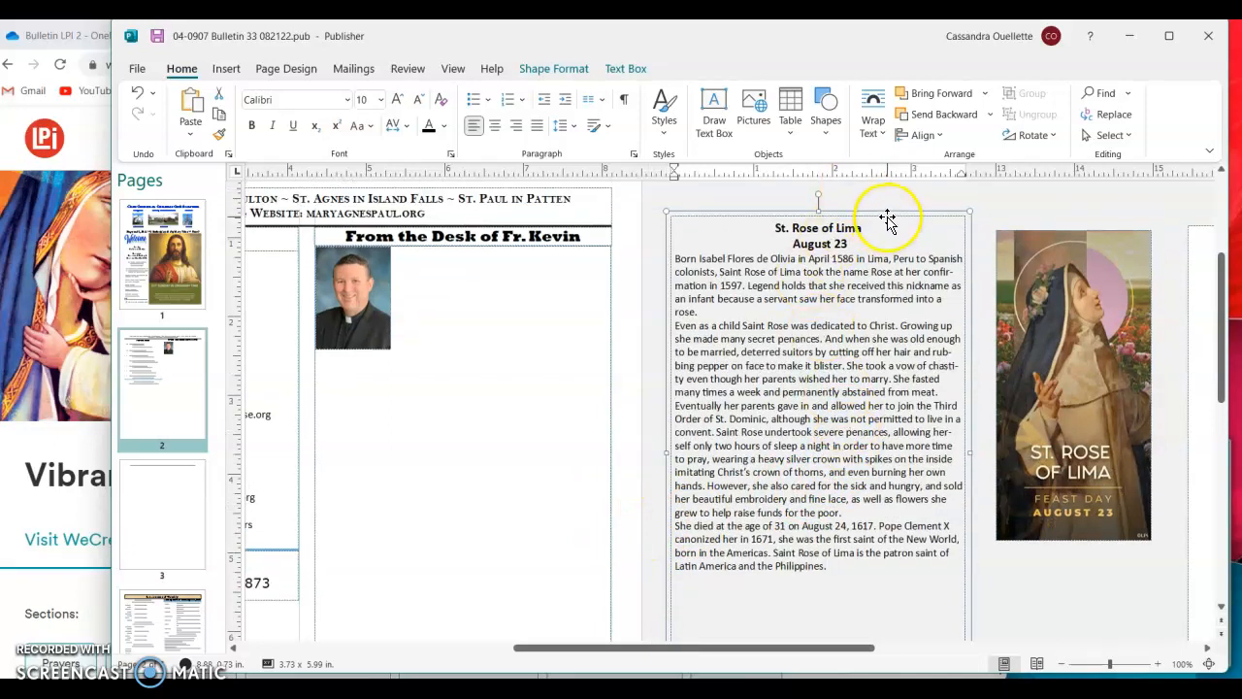
# - Fit the St. Rose of Lima text box to page 2's right column, about 3.76 in wide, and move it back beside the page
pyautogui.moveTo(887, 216); pyautogui.dragTo(533, 339)
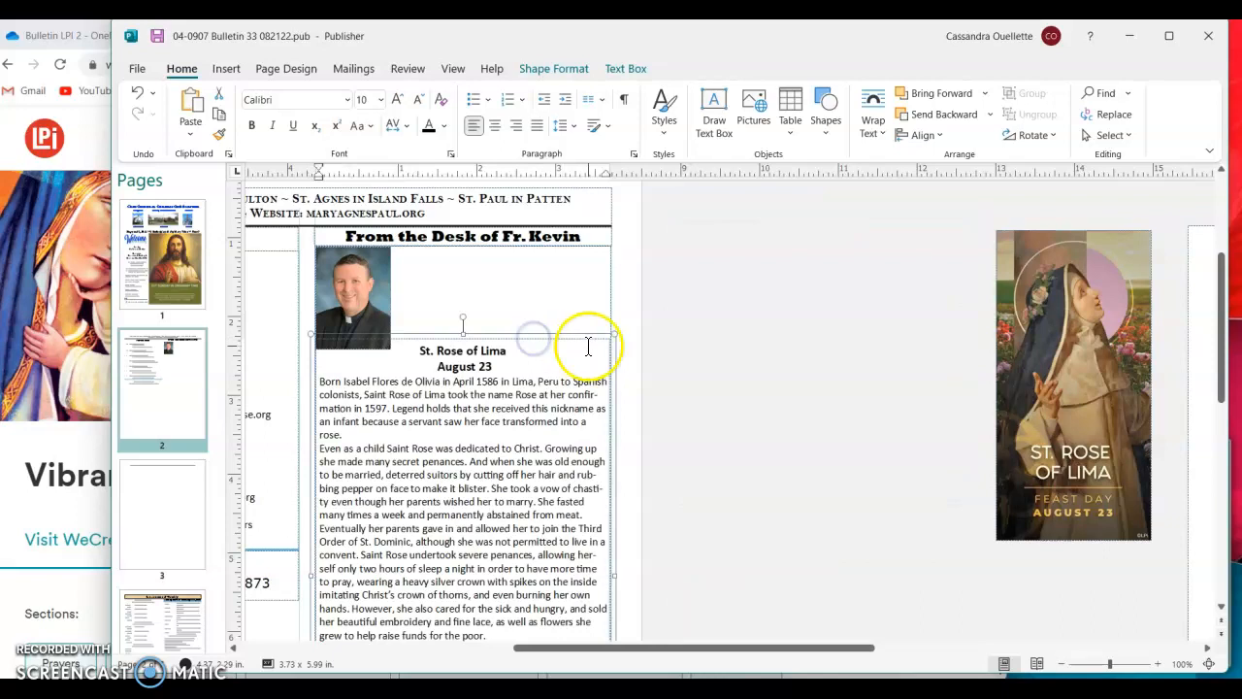
pyautogui.moveTo(563, 290); pyautogui.dragTo(562, 221)
pyautogui.click(309, 464)
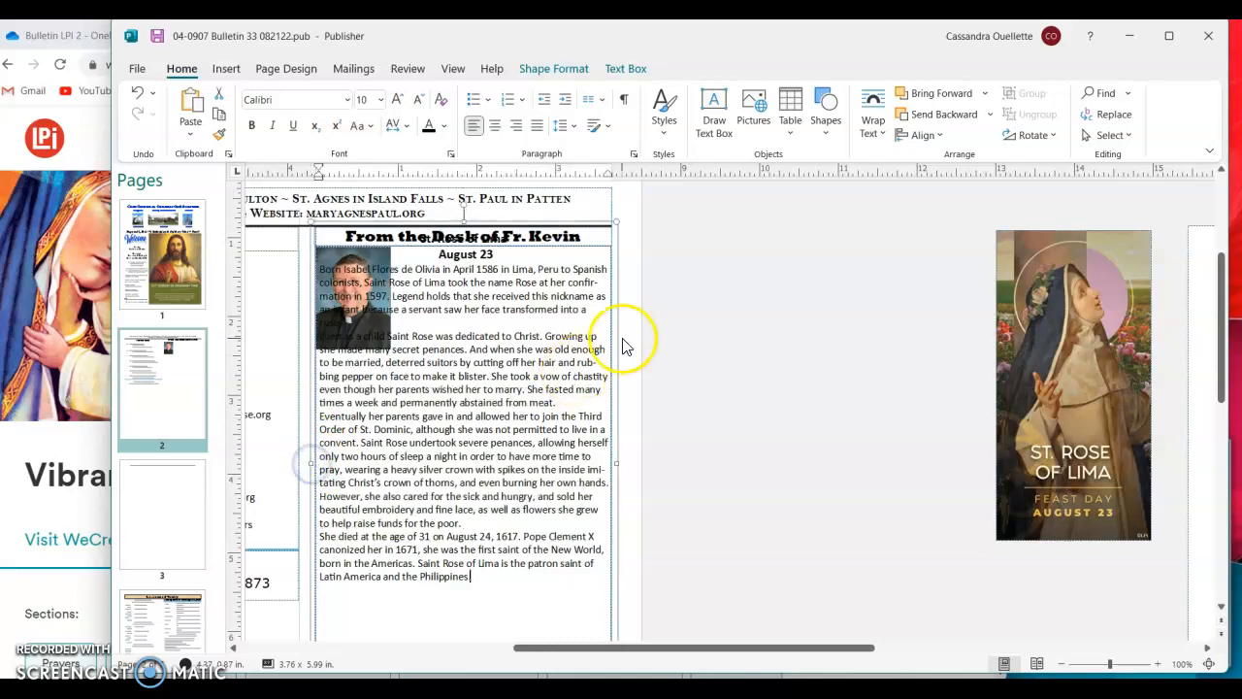
pyautogui.moveTo(615, 344); pyautogui.dragTo(964, 324)
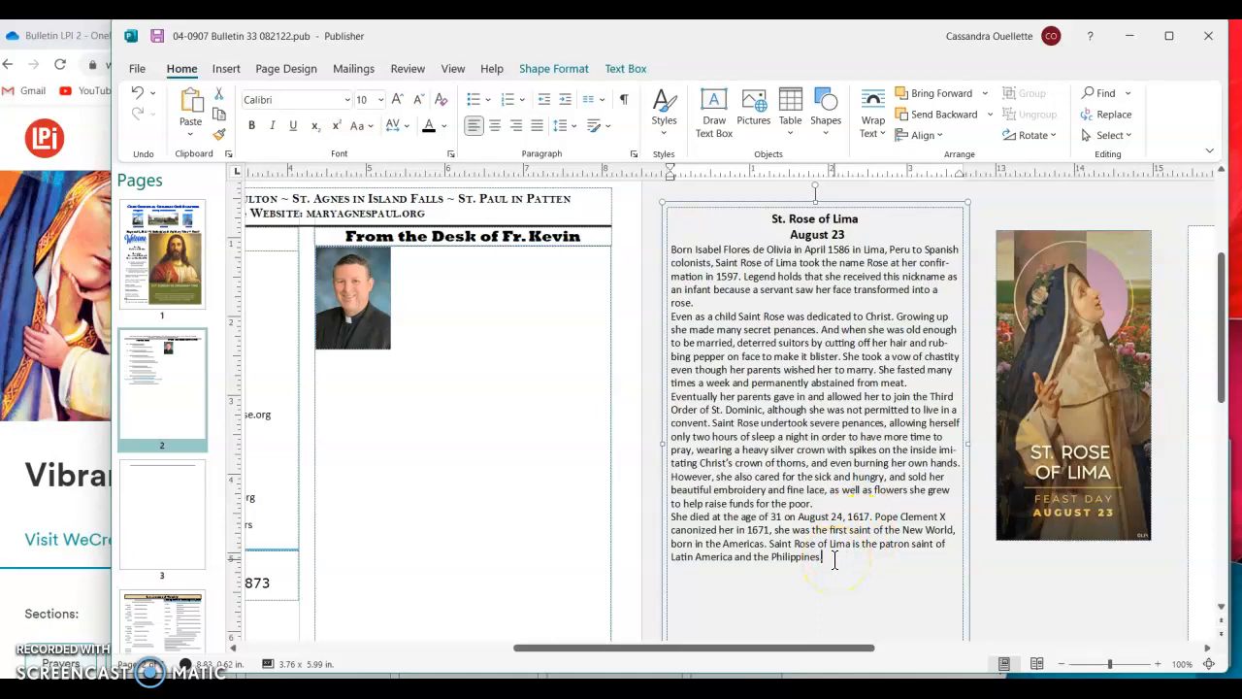
# - Set the font size of the St. Rose of Lima article's body paragraphs to 11 pt
pyautogui.moveTo(835, 560); pyautogui.dragTo(669, 246)
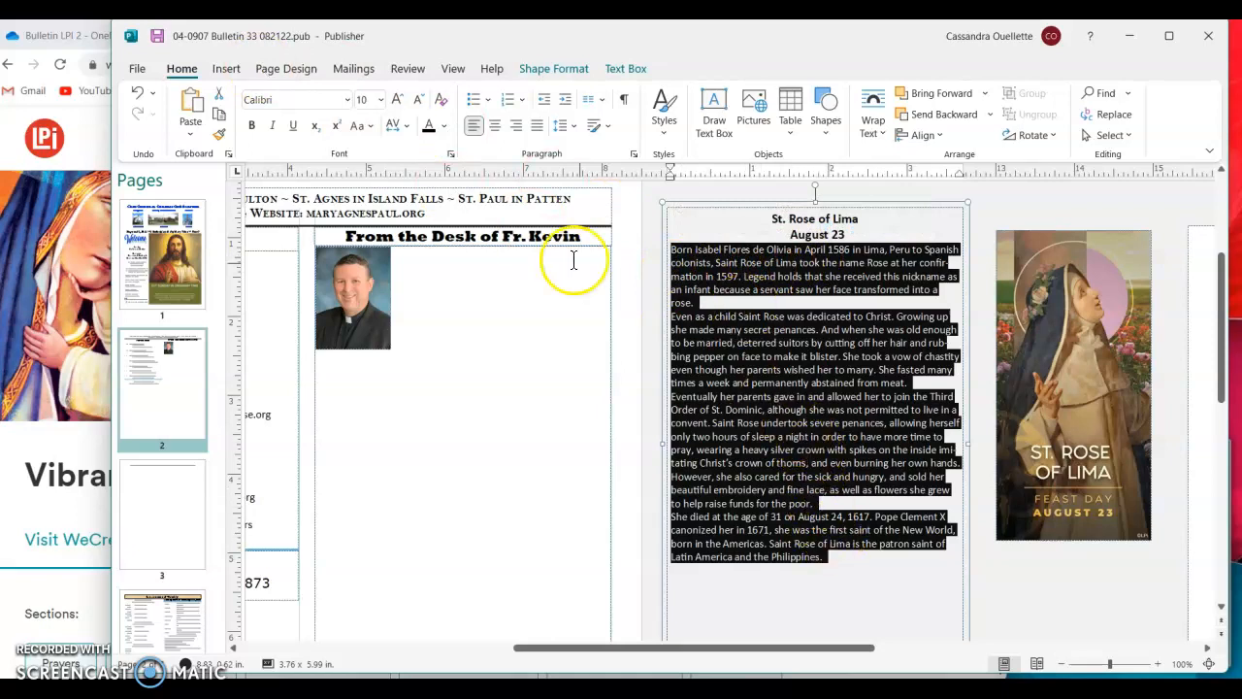
pyautogui.click(380, 102)
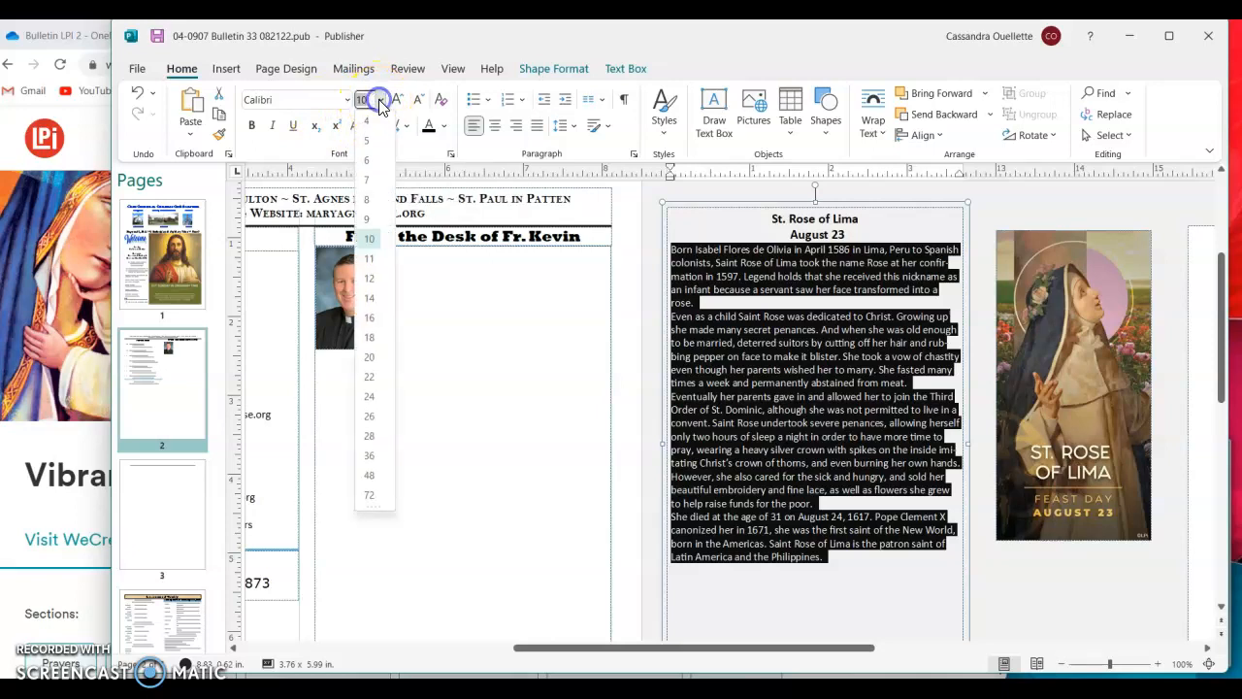
pyautogui.click(371, 258)
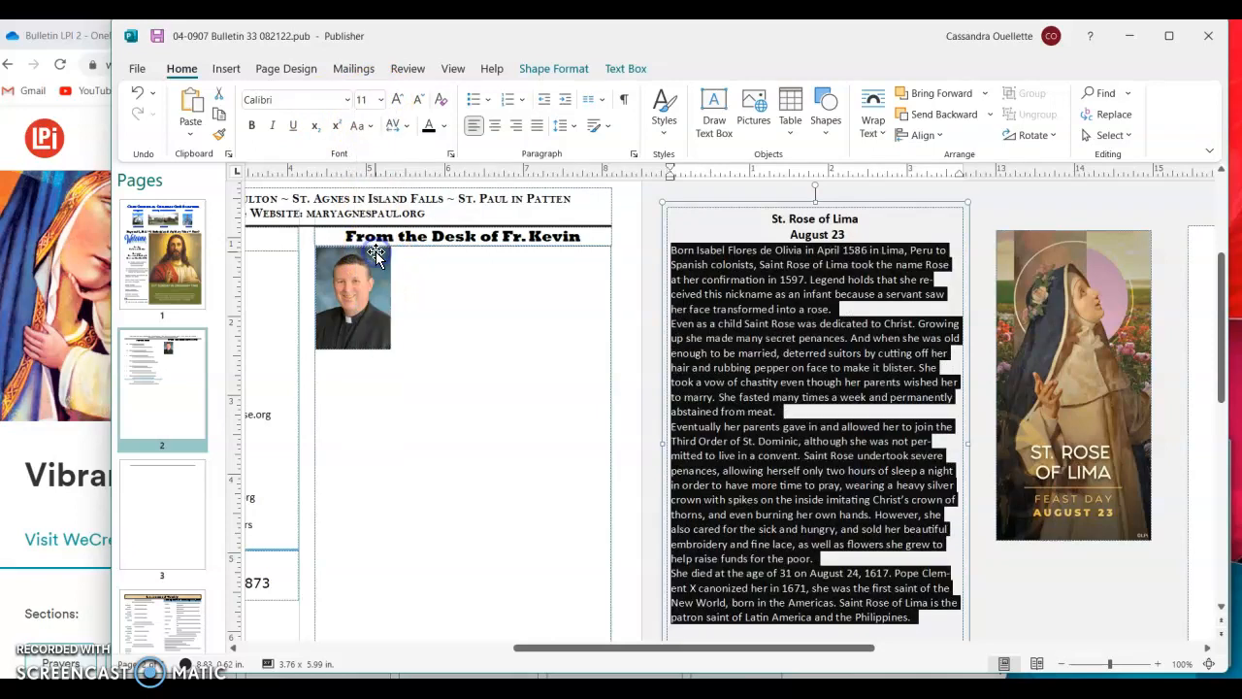
# - Enlarge the selected body paragraphs to 14 pt and shrink them back to 11 pt
pyautogui.click(367, 99)
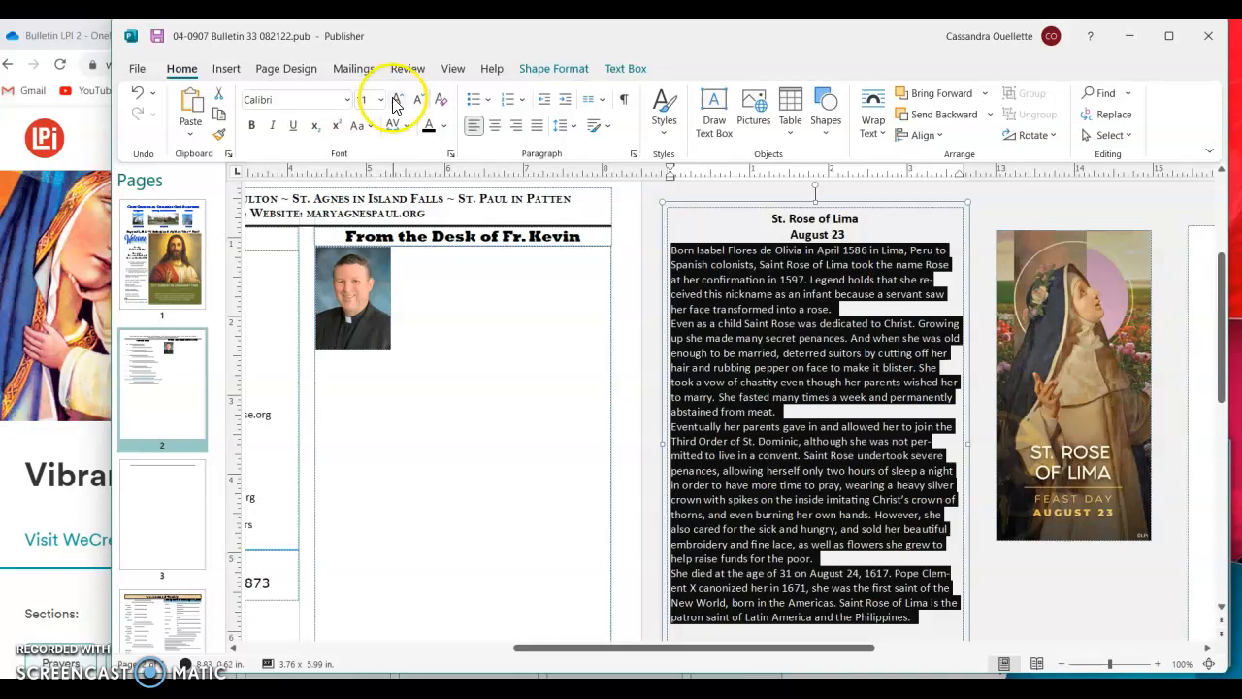
pyautogui.click(397, 103)
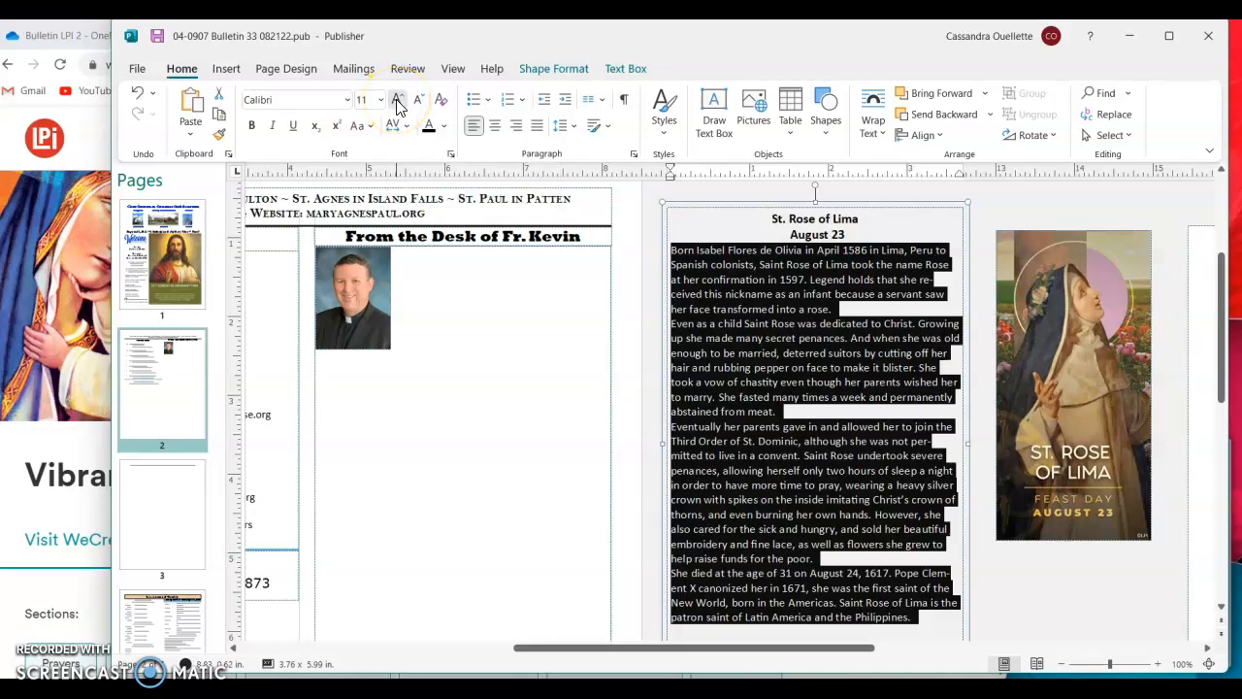
pyautogui.click(400, 102)
pyautogui.click(418, 103)
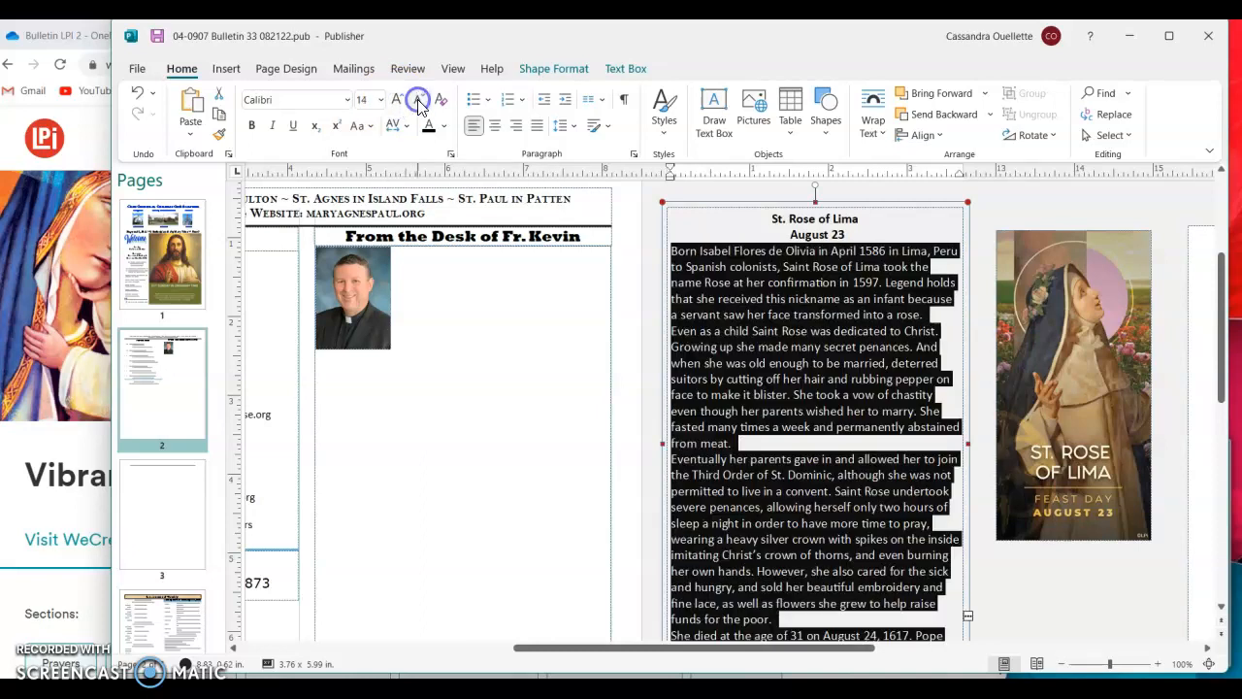
pyautogui.click(417, 103)
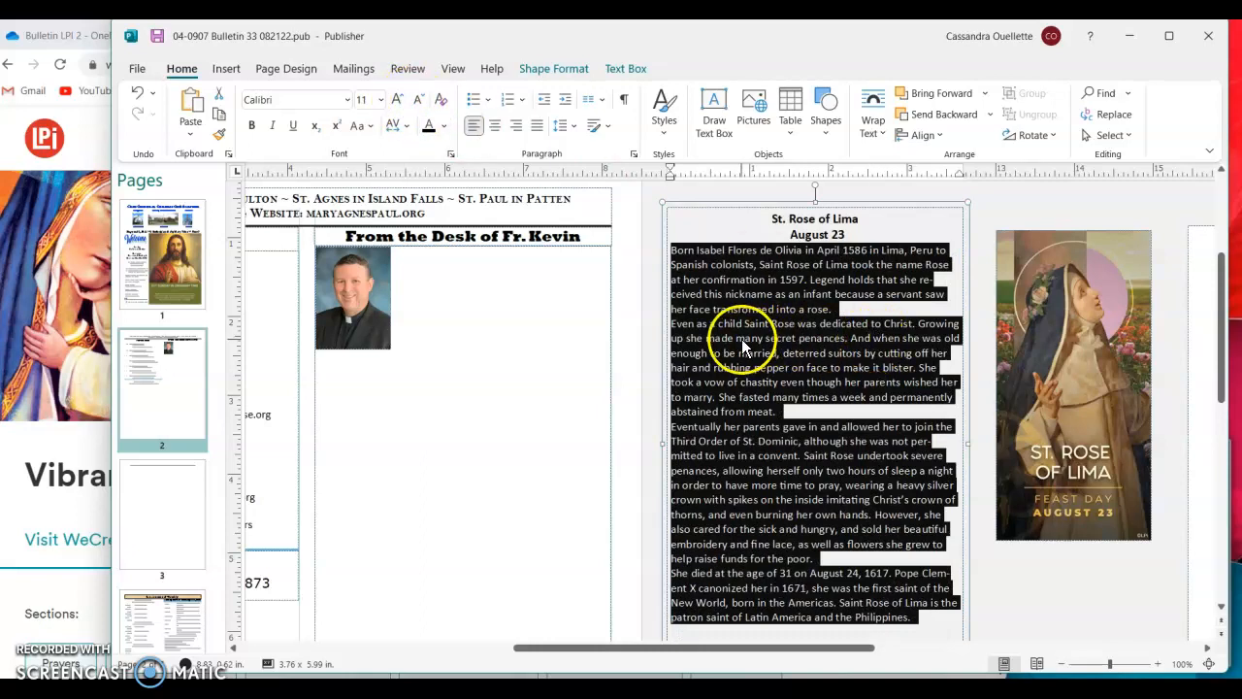
pyautogui.rightClick(757, 303)
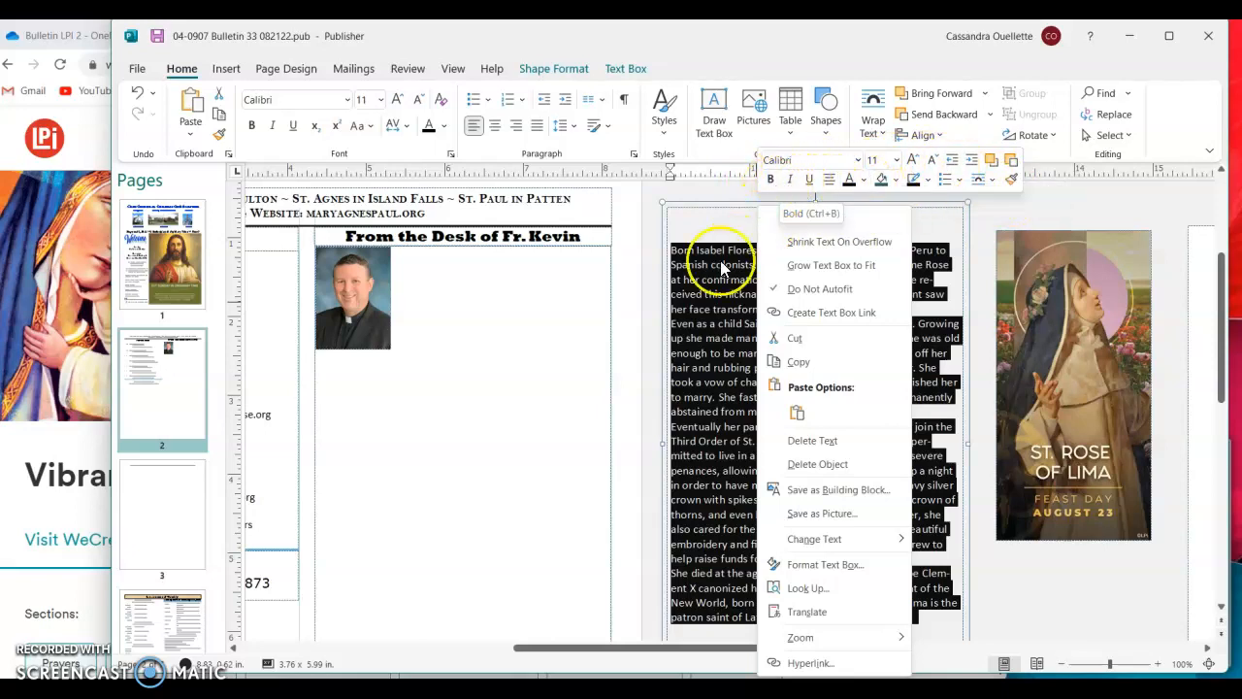
pyautogui.press('Escape')
pyautogui.scroll(-1, 766, 307)
pyautogui.scroll(1, 767, 306)
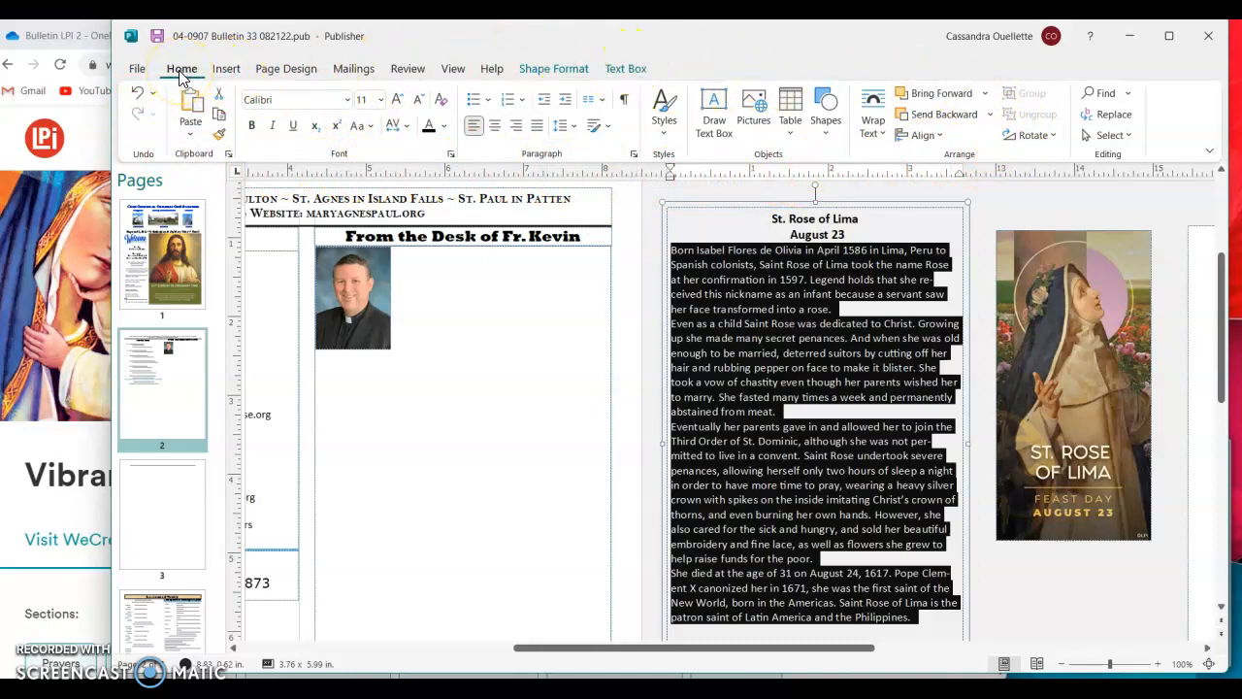
# - Turn off automatic hyphenation for the St. Rose of Lima article
pyautogui.click(626, 70)
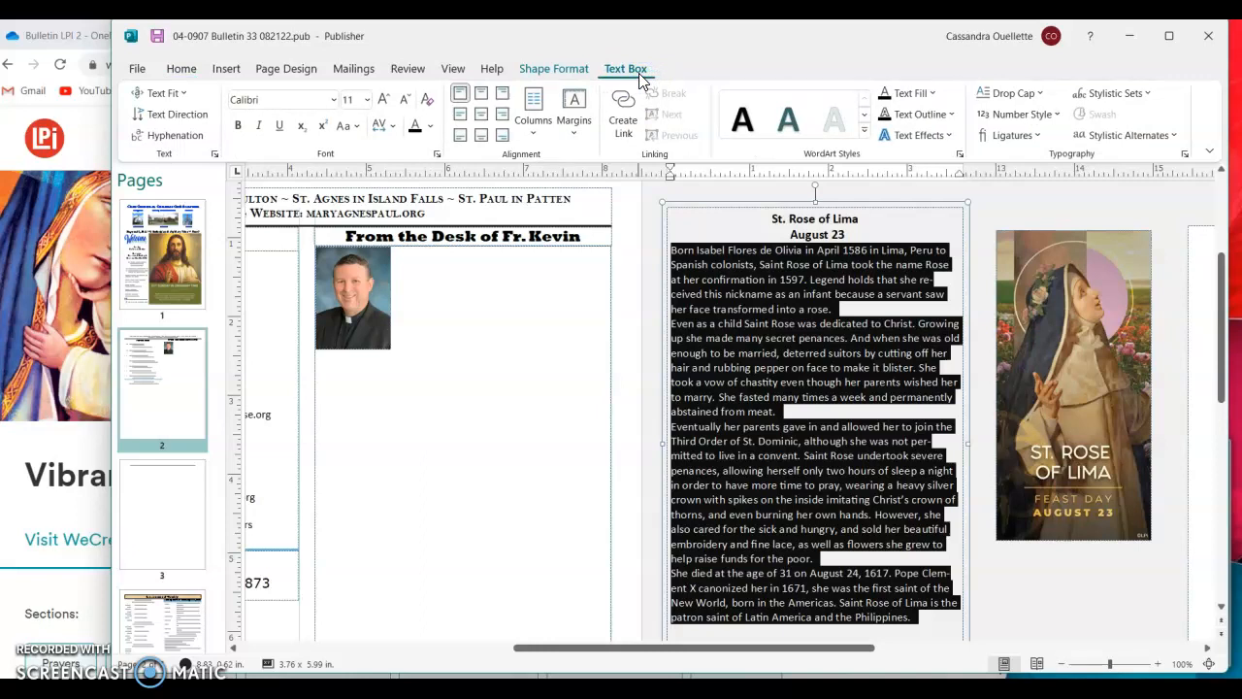
pyautogui.click(195, 139)
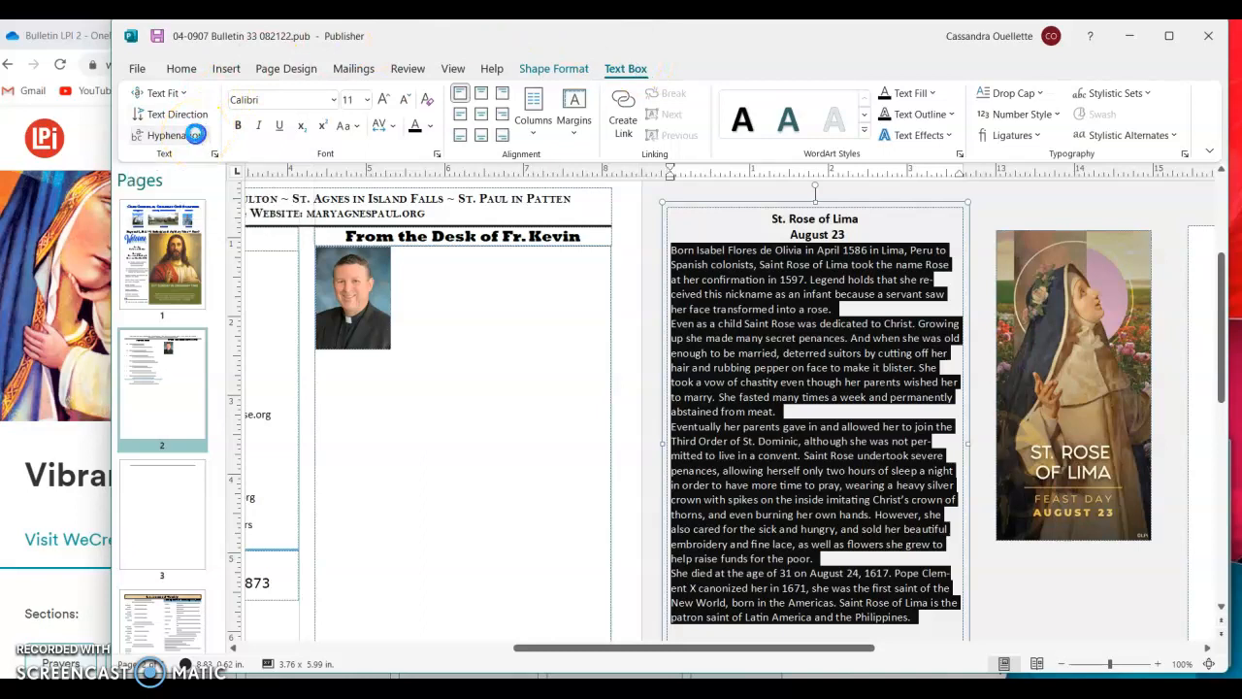
pyautogui.click(581, 332)
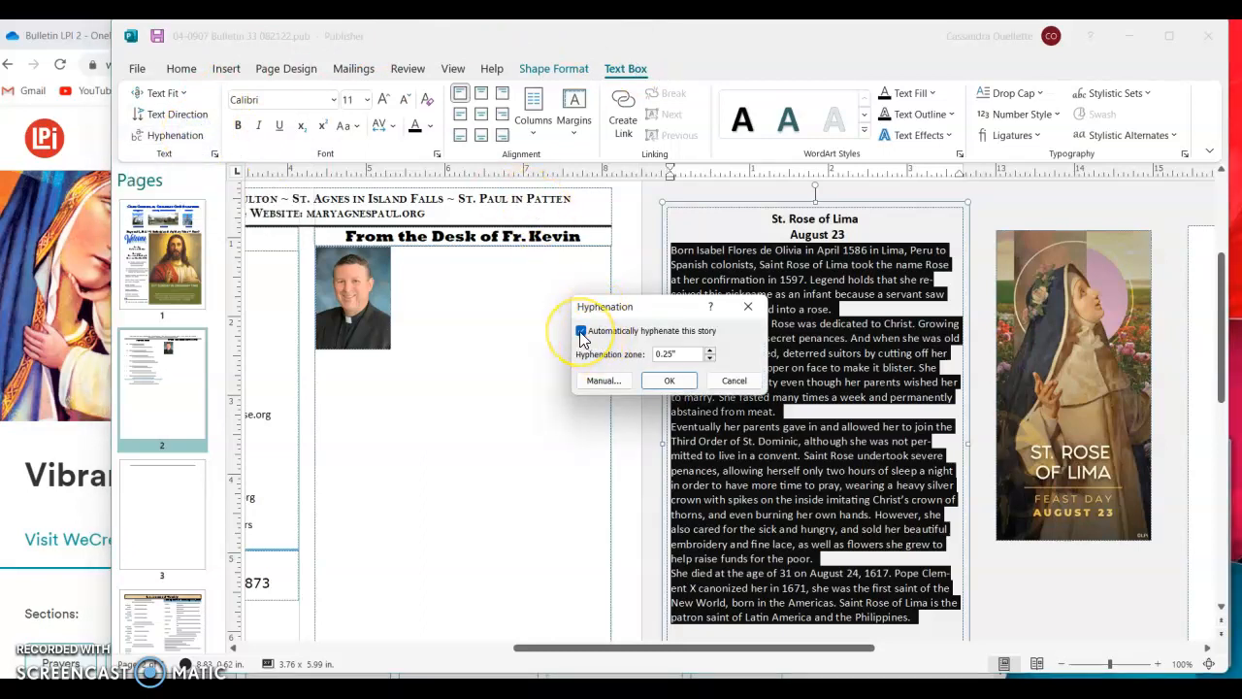
pyautogui.click(691, 385)
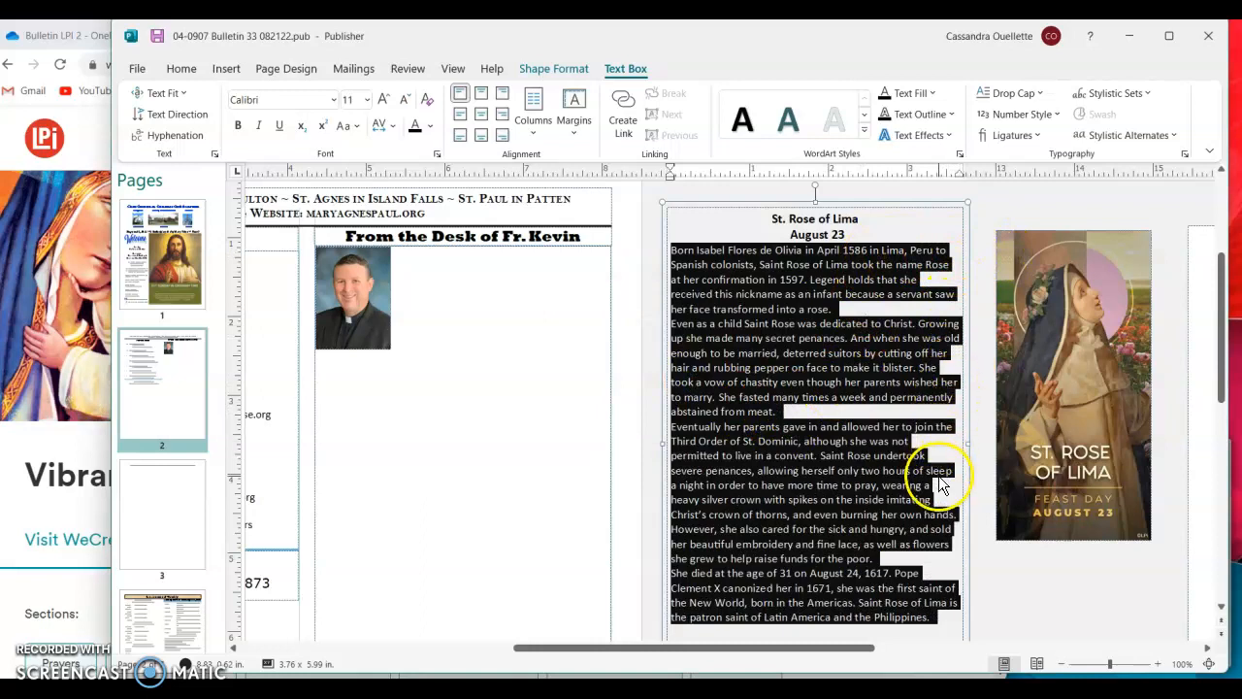
# - Set the "August 23" line under the article title to 11 pt italic
pyautogui.scroll(-1, 939, 480)
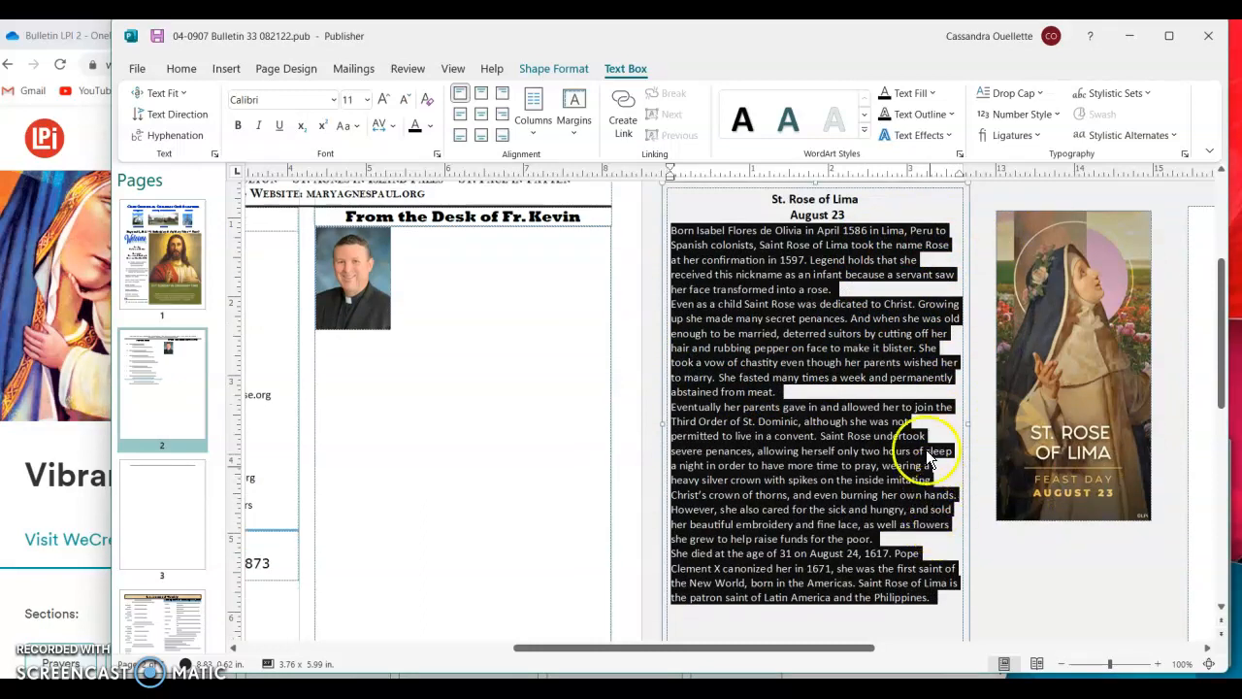
pyautogui.scroll(-2, 858, 337)
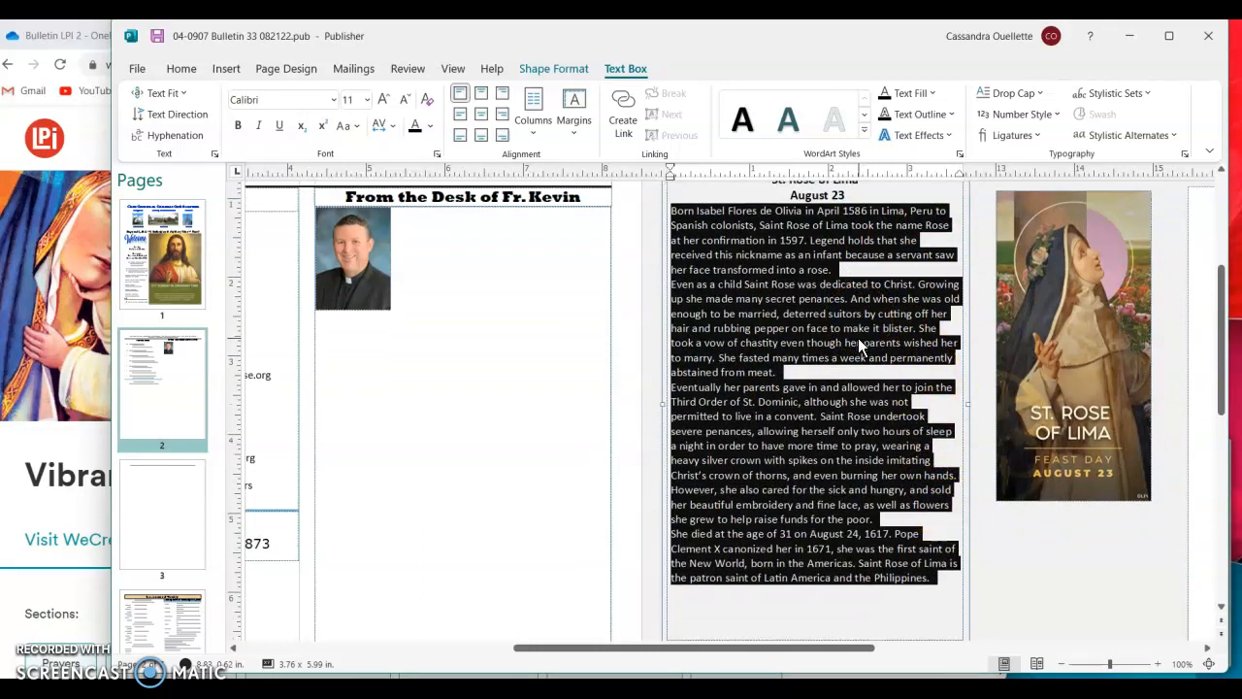
pyautogui.scroll(2, 858, 352)
pyautogui.scroll(3, 818, 346)
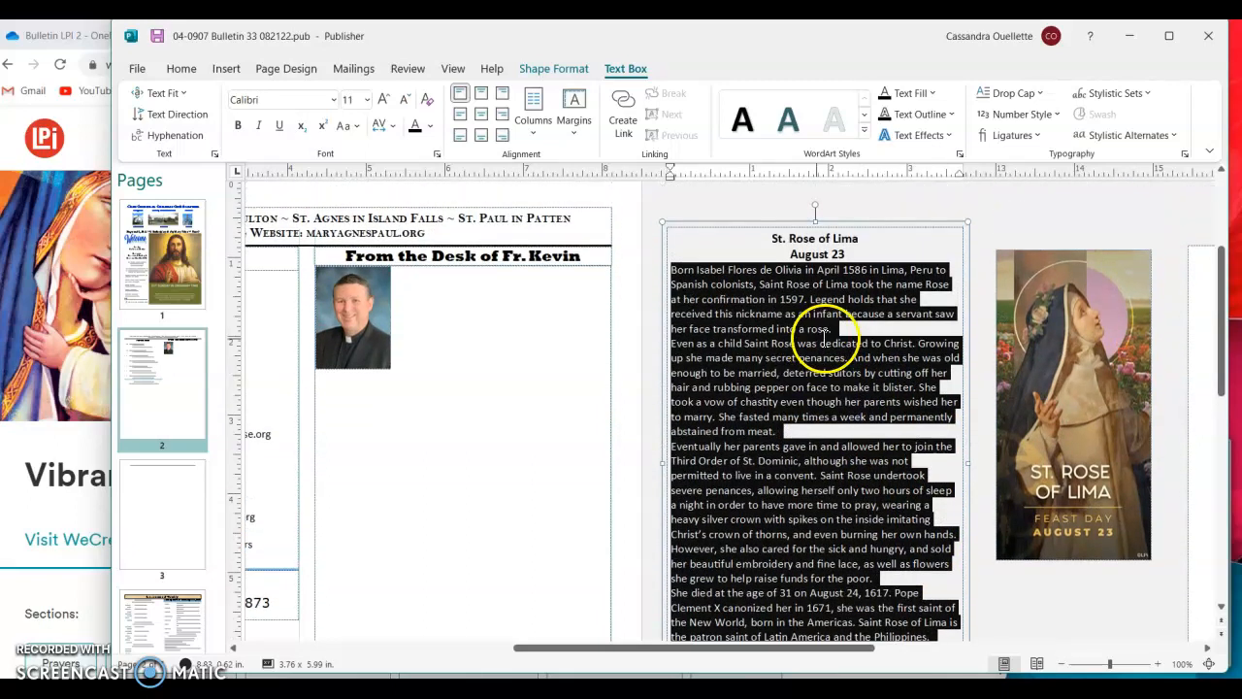
pyautogui.click(874, 275)
pyautogui.moveTo(874, 276); pyautogui.dragTo(788, 275)
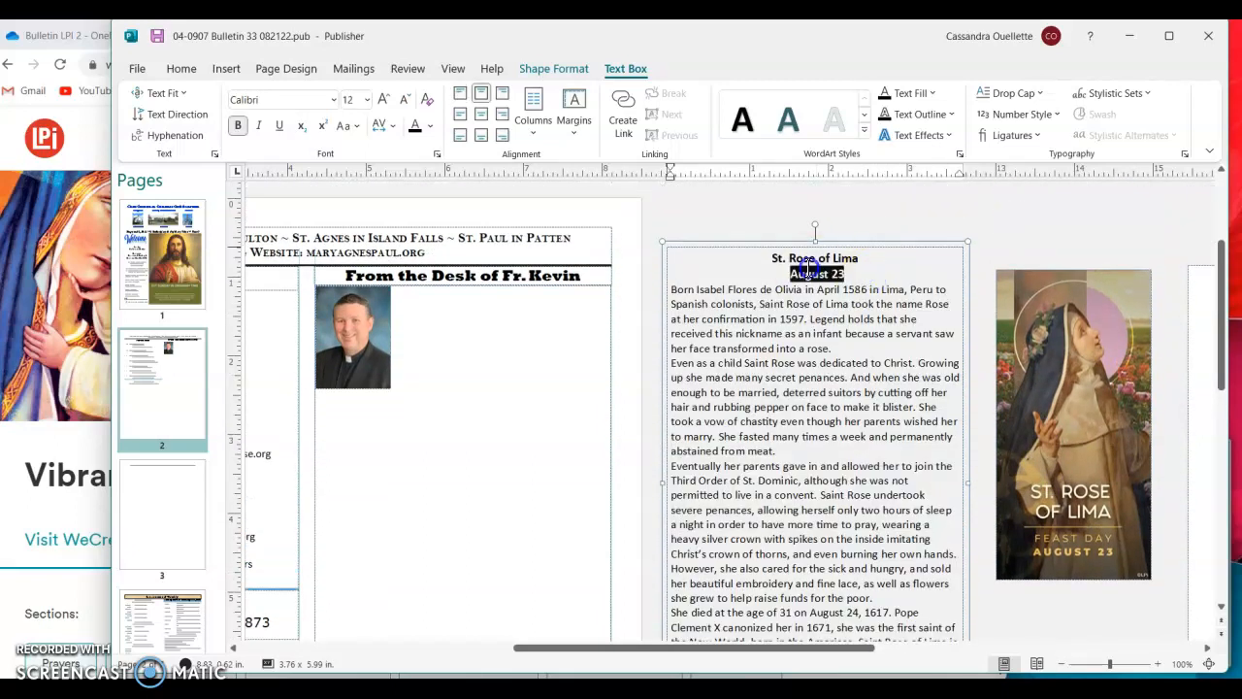
pyautogui.click(405, 99)
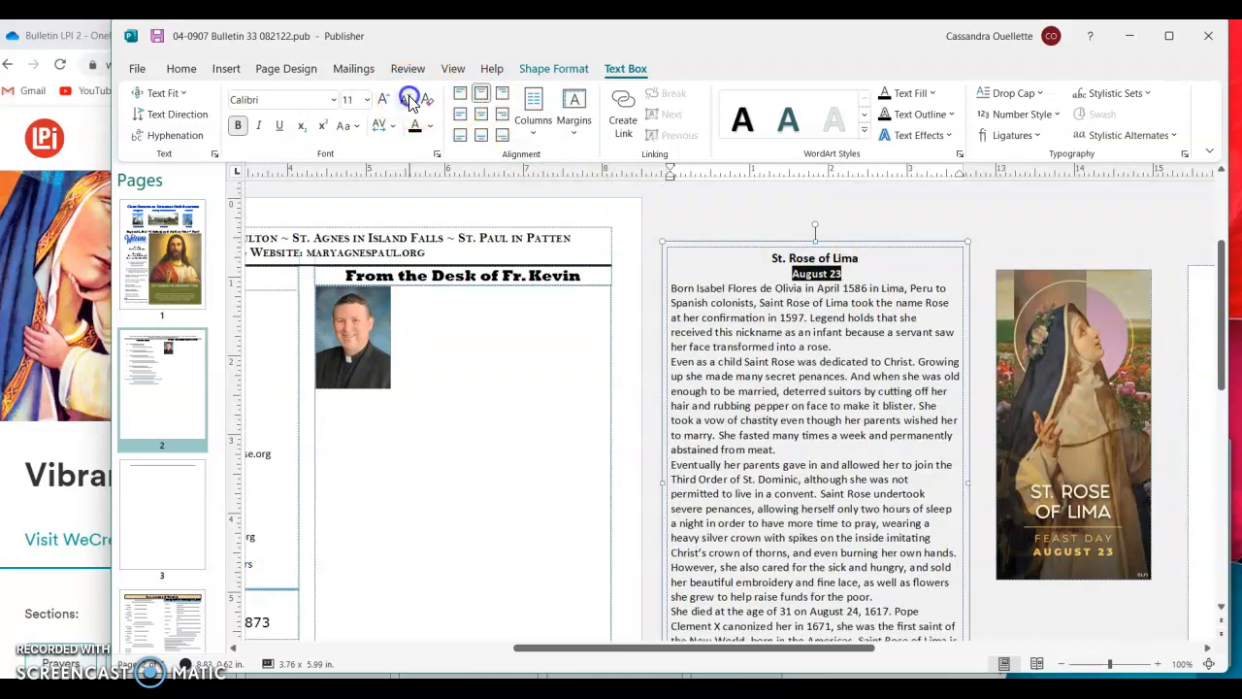
pyautogui.click(261, 127)
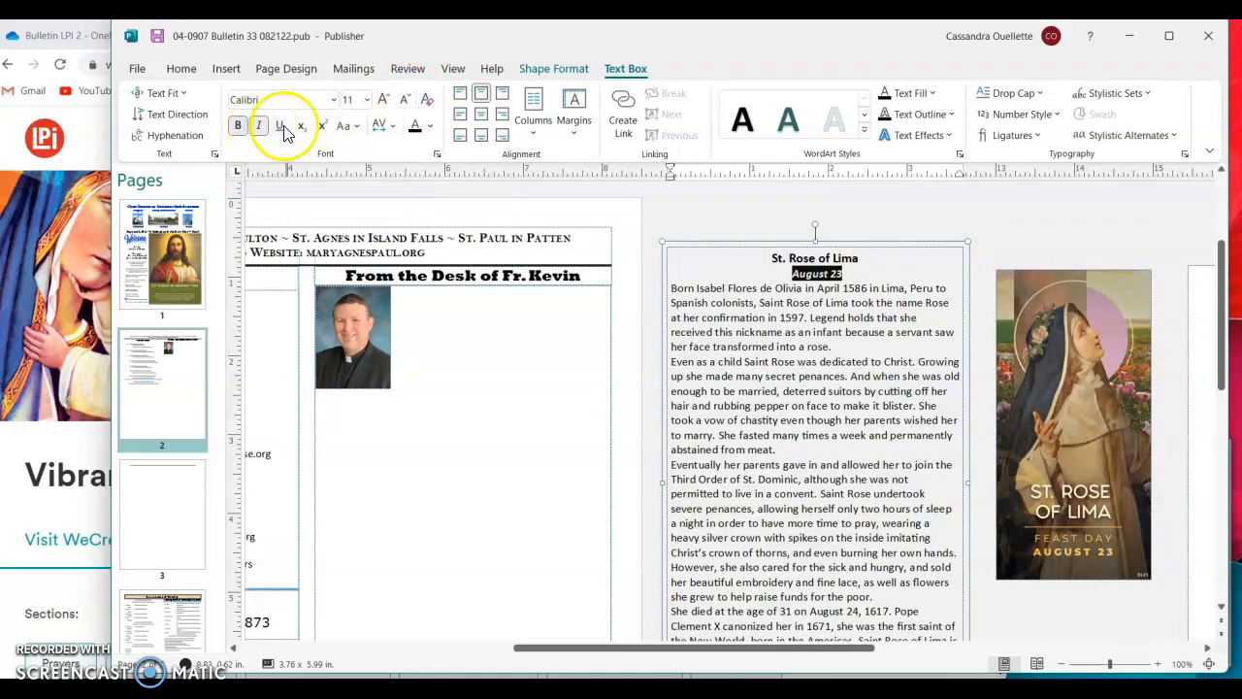
pyautogui.click(958, 224)
# - Move the St. Rose of Lima picture onto the right side of the article so that the text wraps around it
pyautogui.scroll(-3, 958, 228)
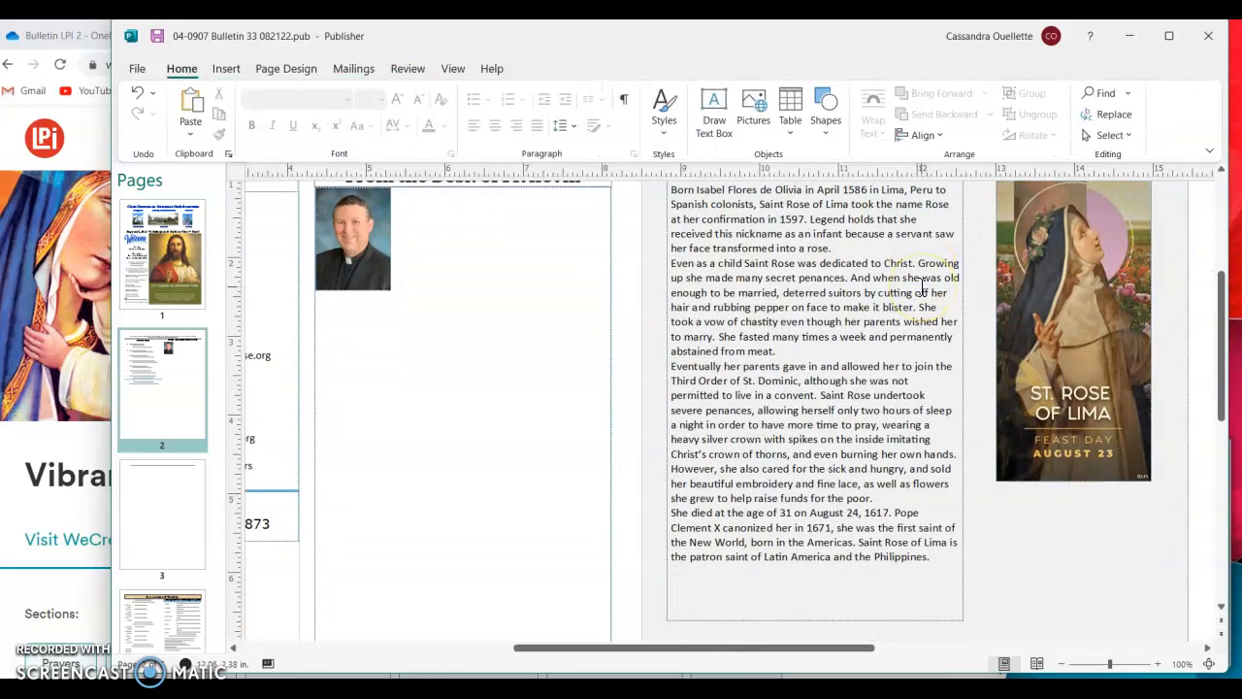
pyautogui.scroll(3, 993, 323)
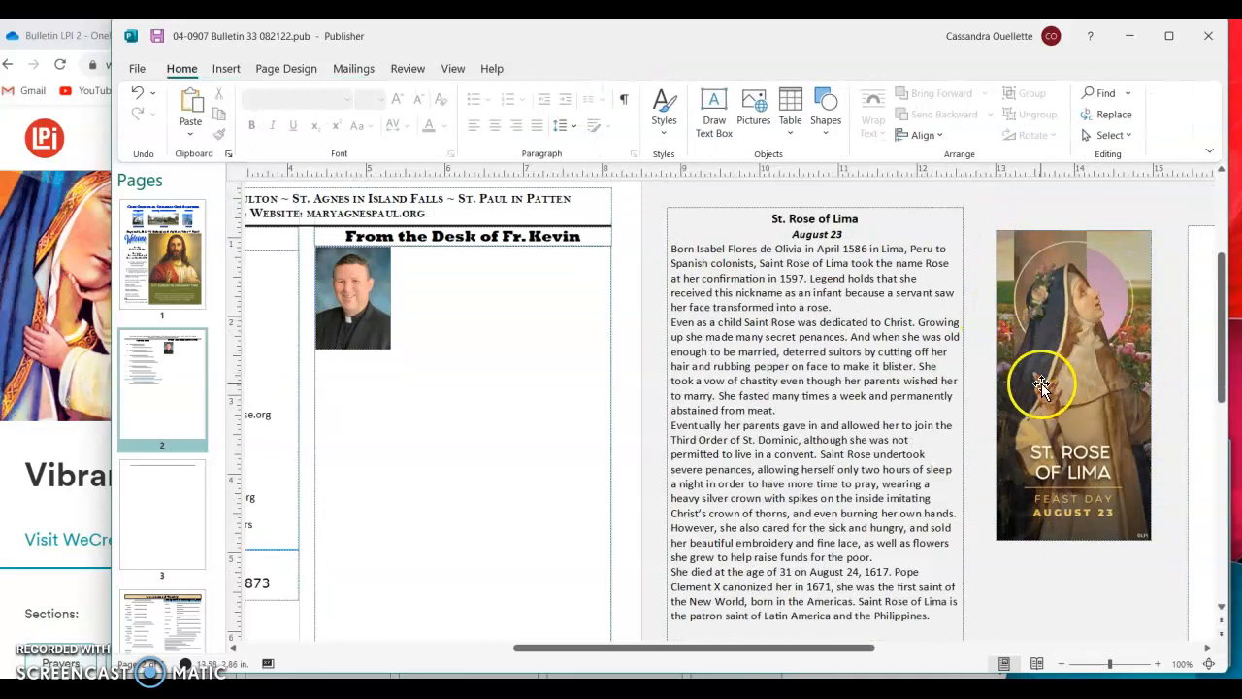
pyautogui.scroll(-3, 1042, 386)
pyautogui.click(1047, 412)
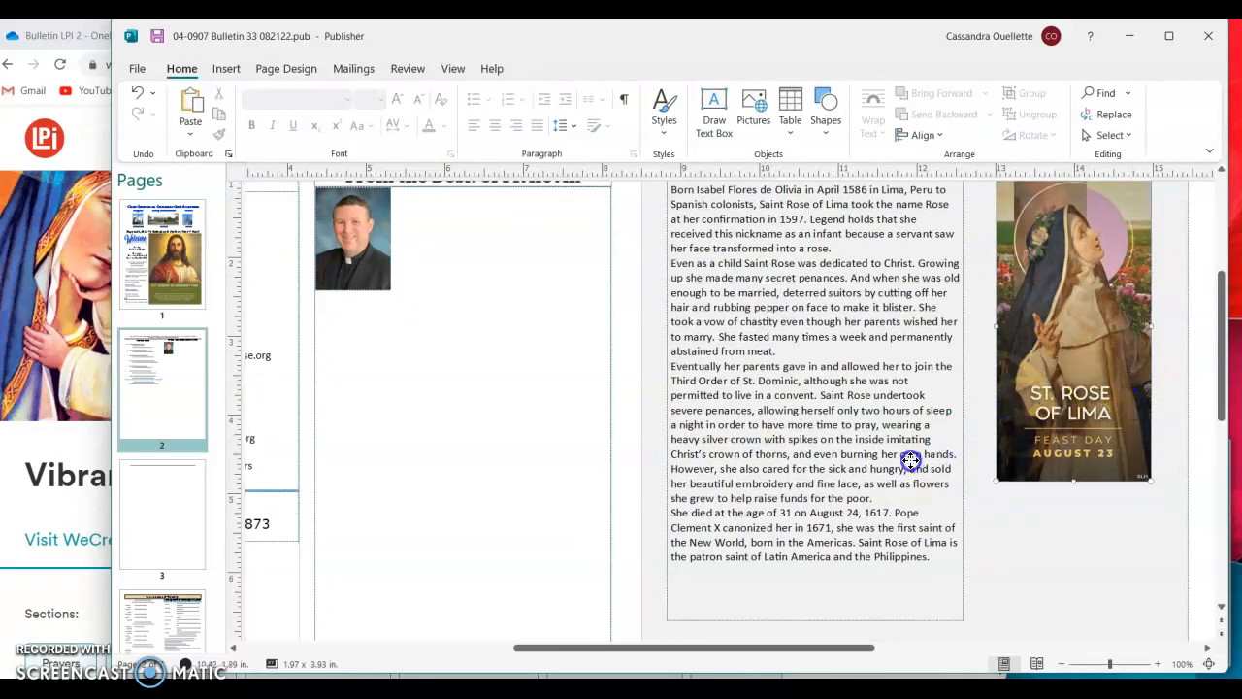
pyautogui.moveTo(901, 462); pyautogui.dragTo(911, 459)
pyautogui.moveTo(866, 410); pyautogui.dragTo(923, 408)
pyautogui.scroll(-5, 889, 499)
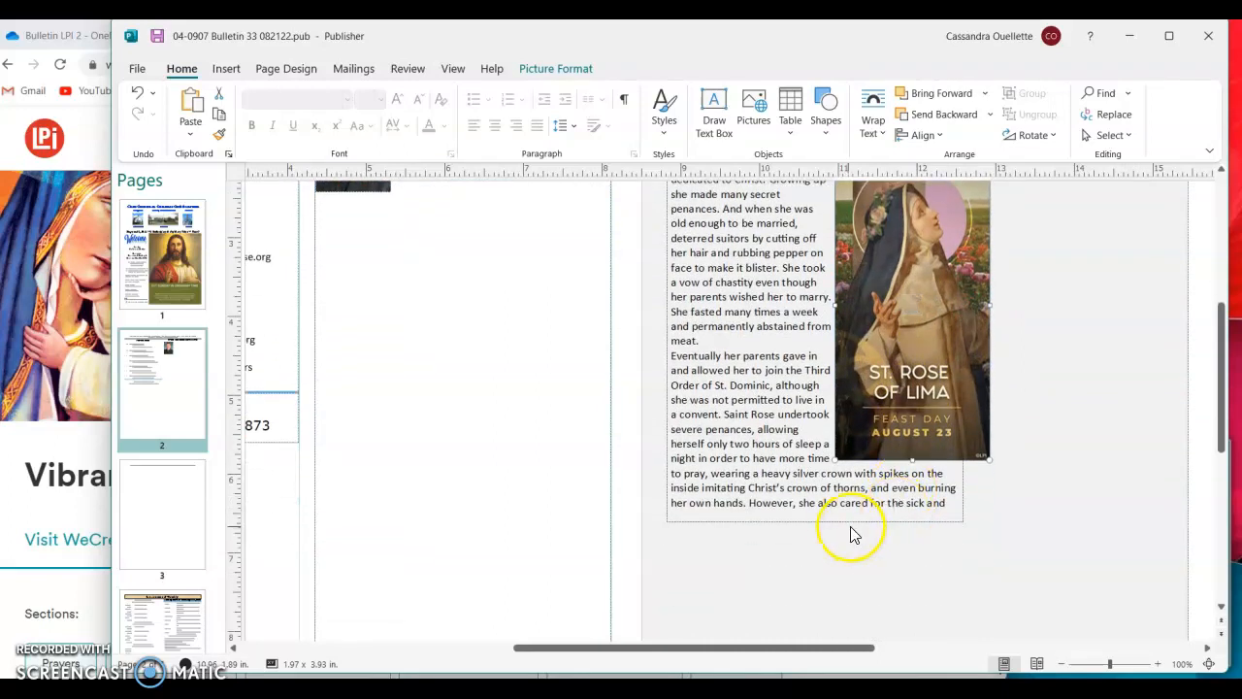
# - Shrink the St. Rose of Lima picture proportionally and shift it slightly lower within the article
pyautogui.scroll(4, 913, 454)
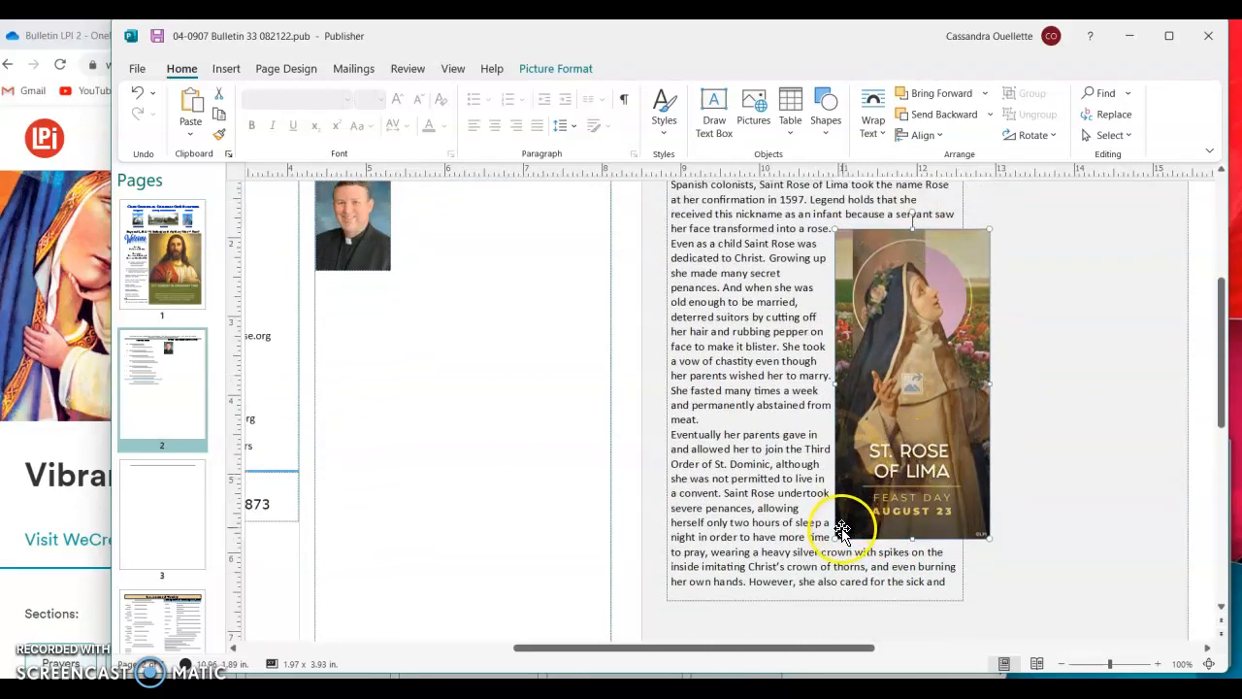
pyautogui.moveTo(838, 536); pyautogui.dragTo(872, 457)
pyautogui.moveTo(929, 382); pyautogui.dragTo(927, 424)
# - Continue the article's overflowing text in a new linked text box to the right of the picture
pyautogui.click(815, 592)
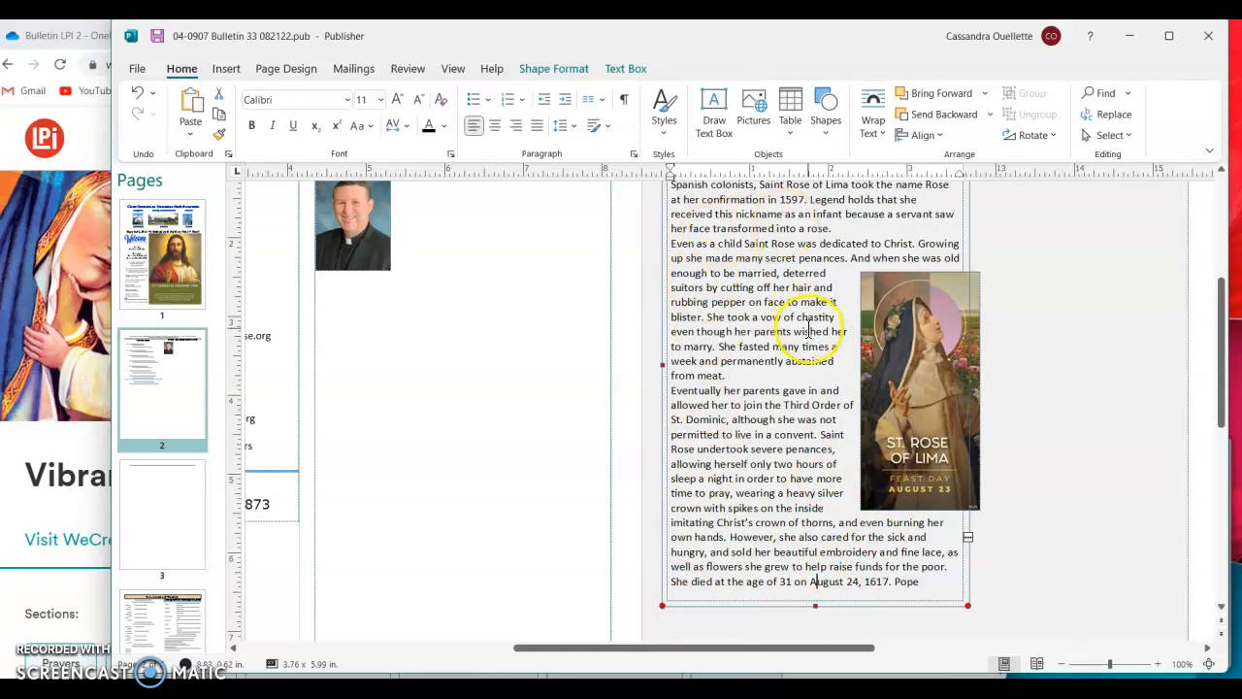
pyautogui.scroll(-2, 821, 578)
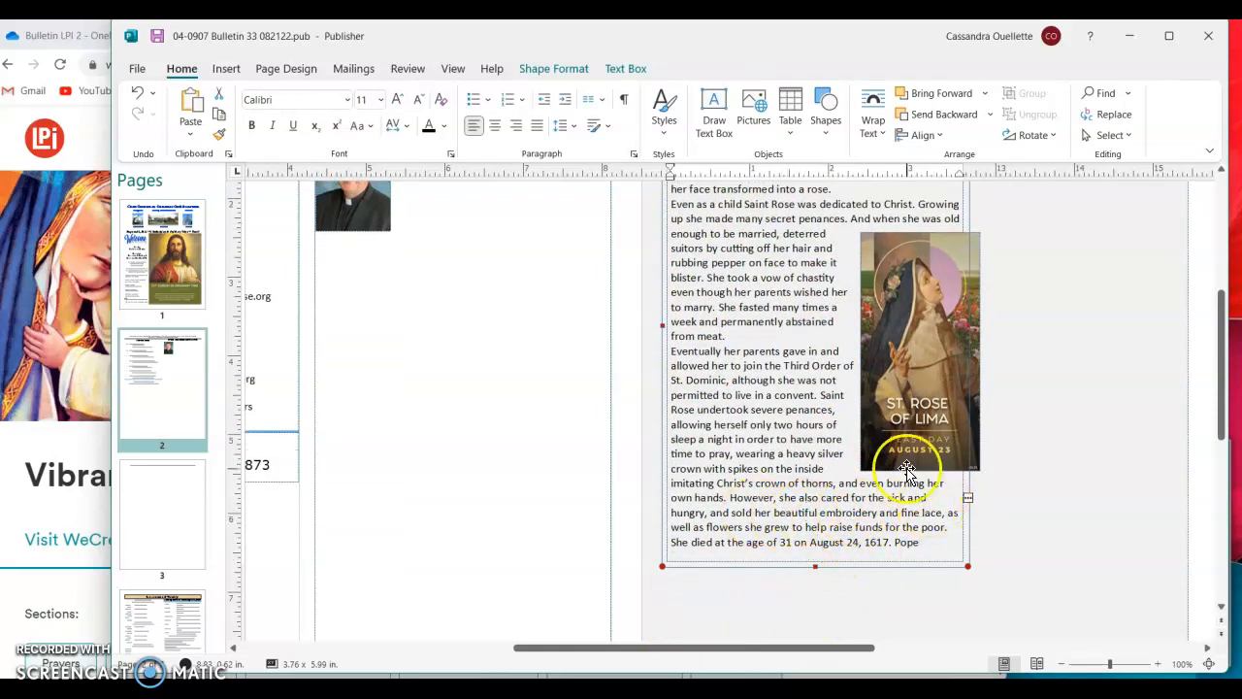
pyautogui.click(969, 502)
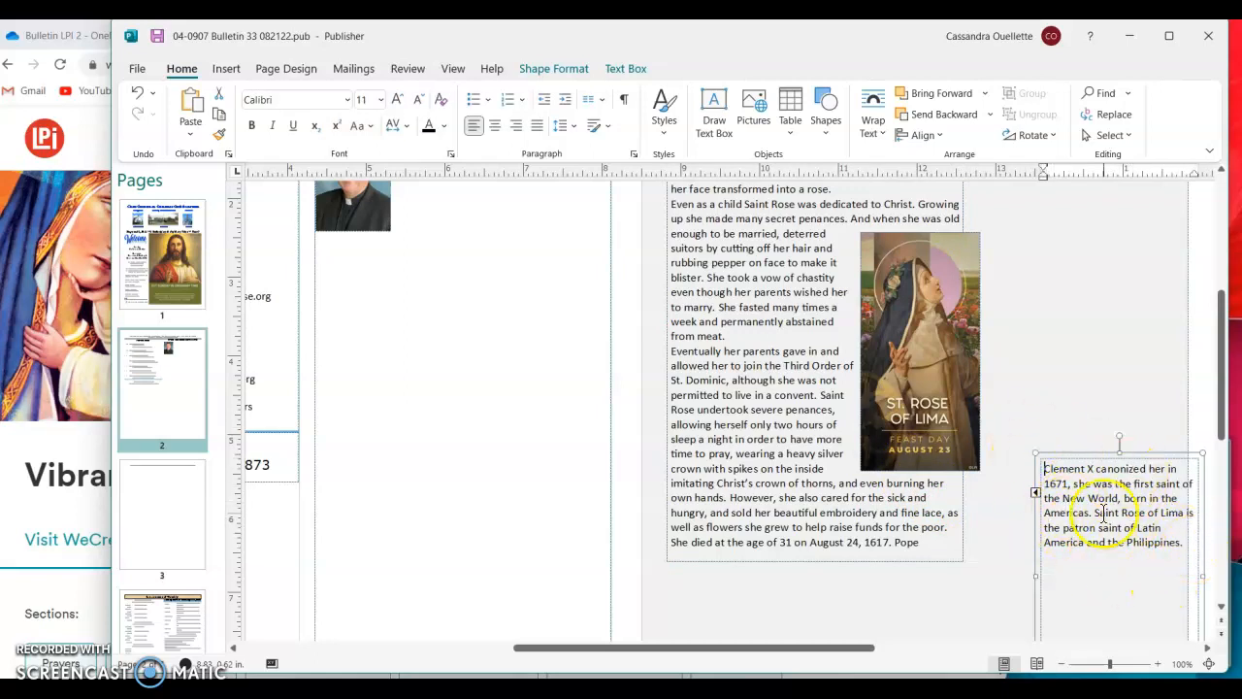
# - Extend the St. Rose of Lima article's text box downward to about 6.74 in tall so that all its text fits
pyautogui.scroll(3, 805, 499)
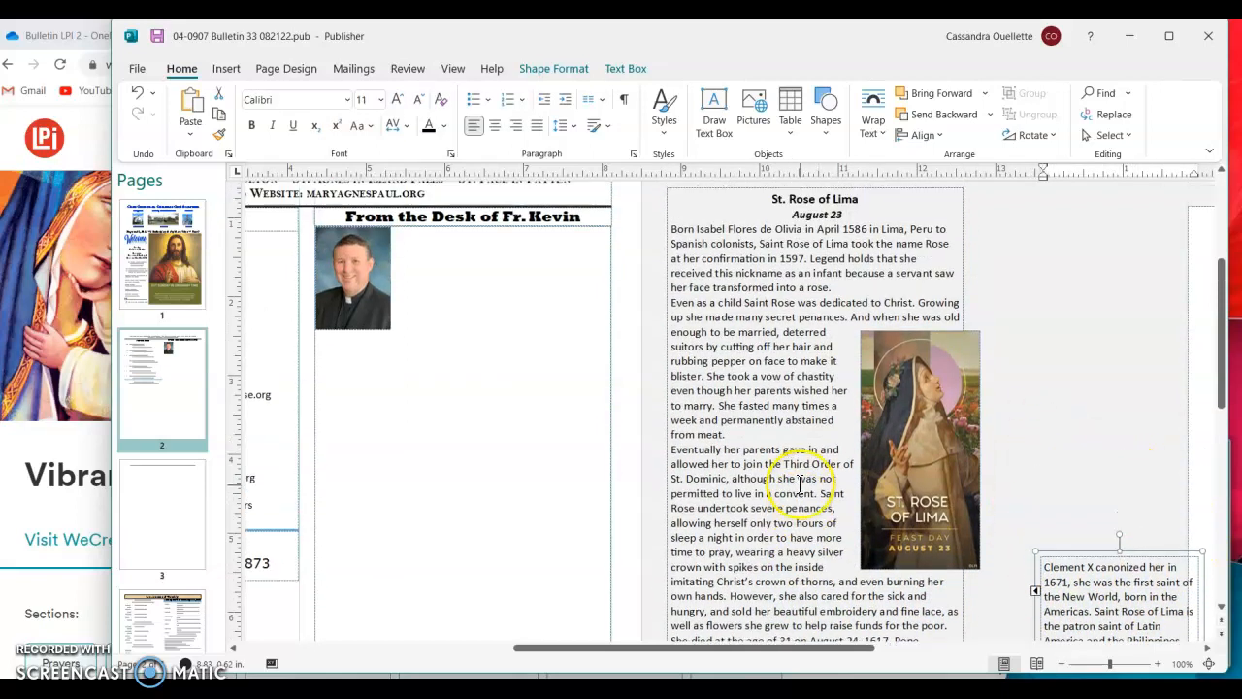
pyautogui.scroll(-3, 800, 482)
pyautogui.click(803, 497)
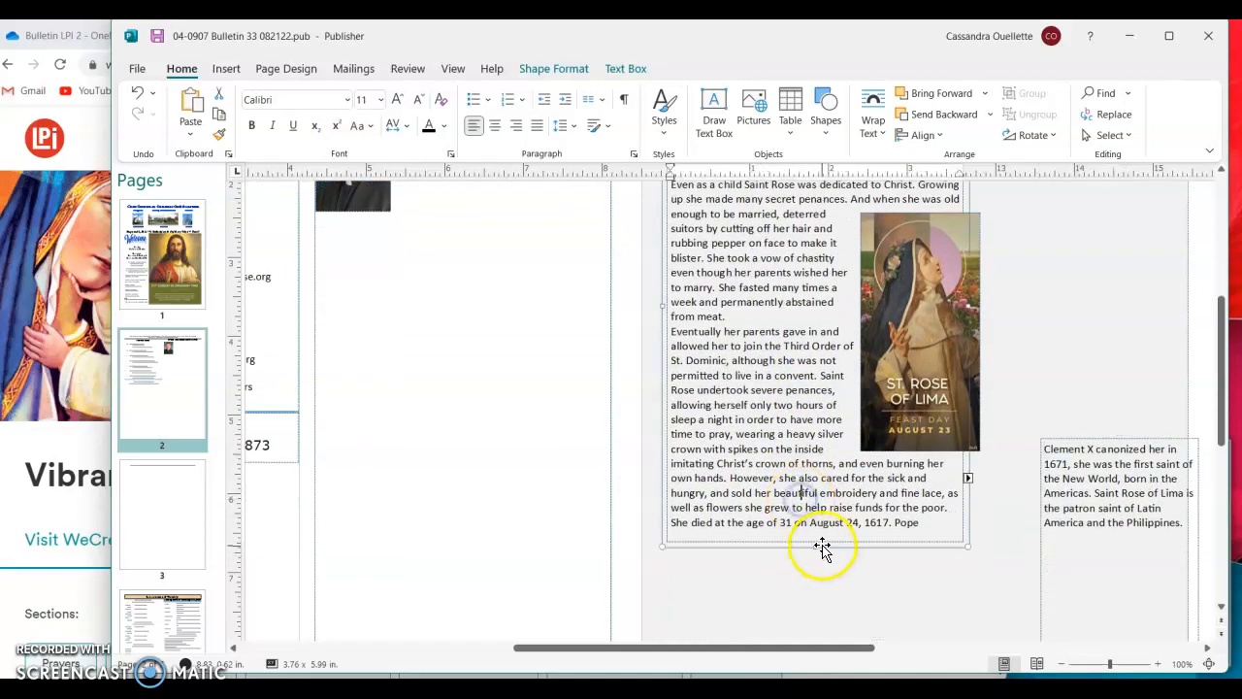
pyautogui.moveTo(815, 543); pyautogui.dragTo(819, 601)
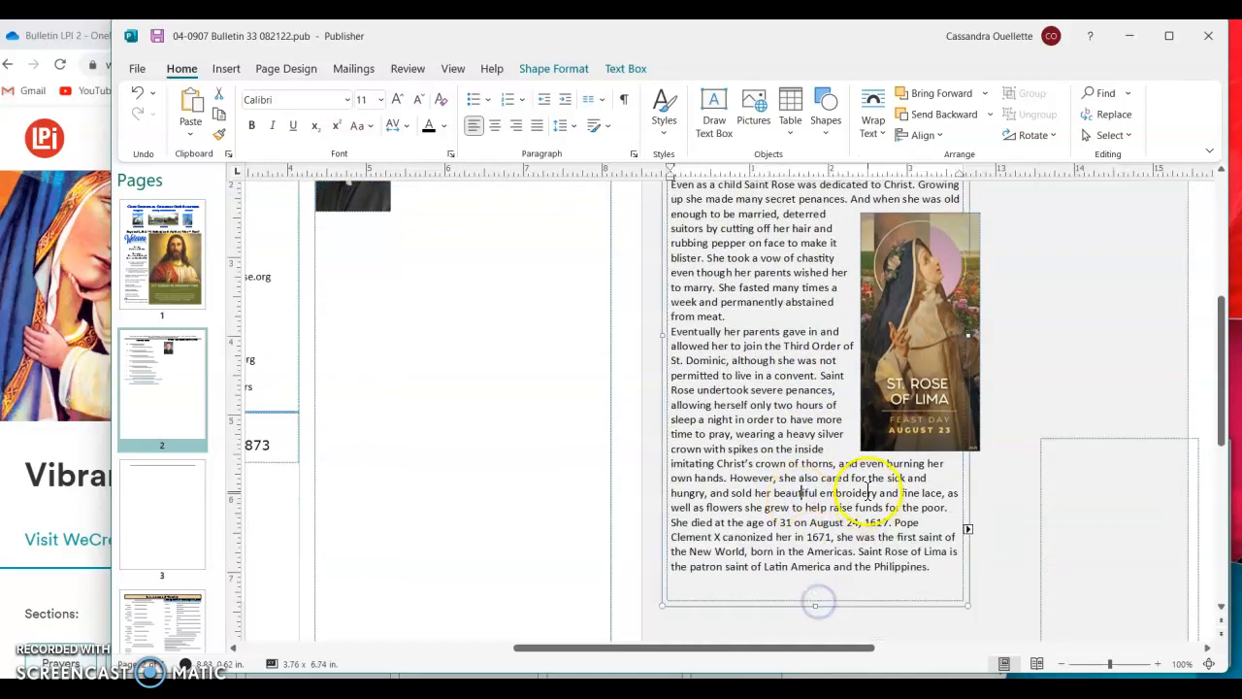
# - Move the St. Rose of Lima picture to the lower right corner of the article and nudge it slightly left
pyautogui.moveTo(902, 386); pyautogui.dragTo(867, 386)
pyautogui.click(824, 550)
pyautogui.click(898, 421)
pyautogui.moveTo(907, 516); pyautogui.dragTo(911, 531)
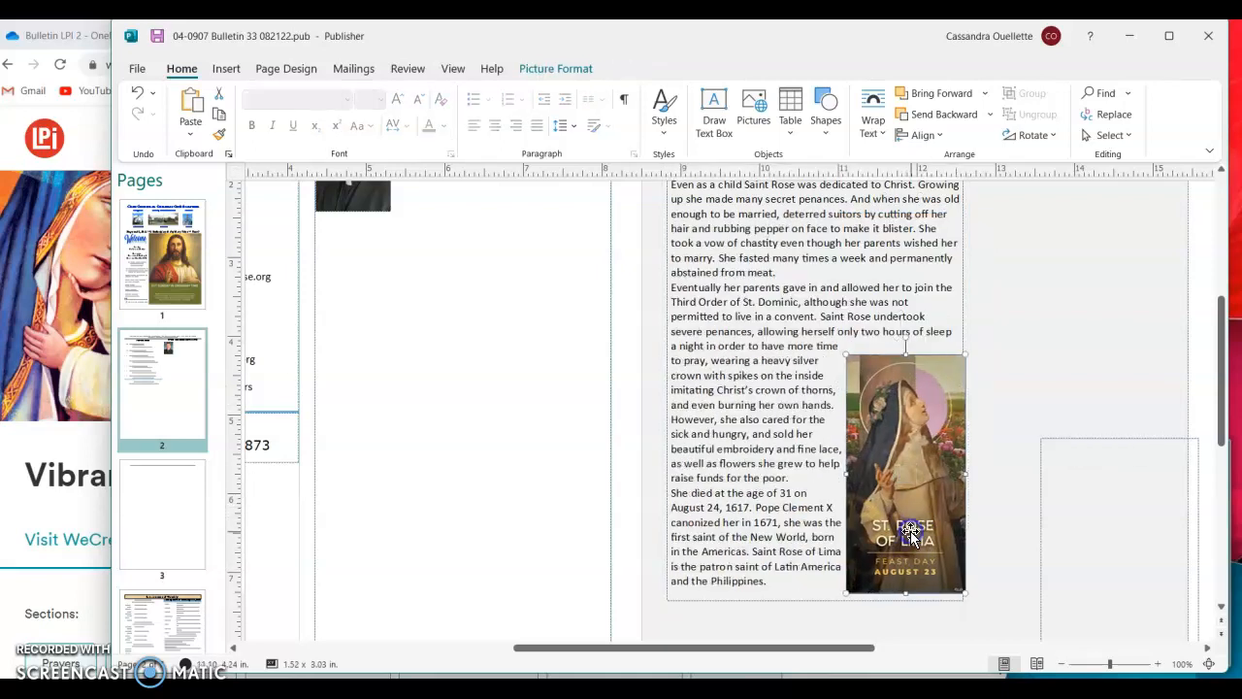
pyautogui.click(826, 594)
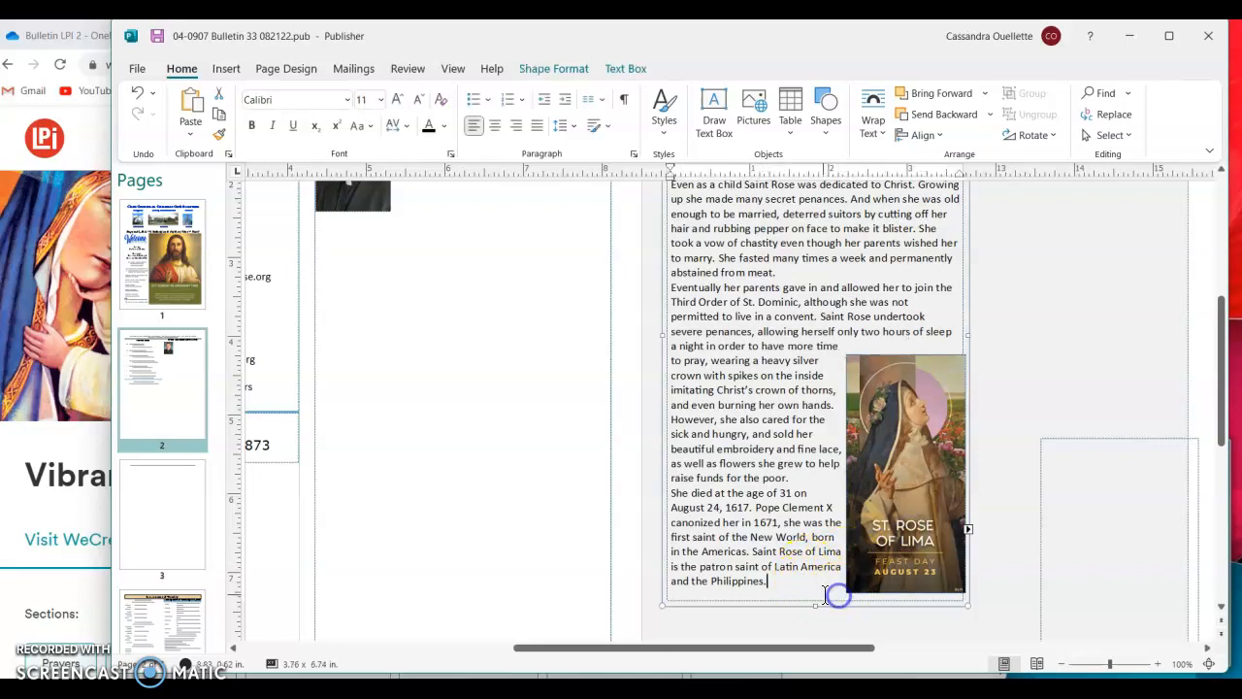
pyautogui.click(870, 533)
pyautogui.press('Left')
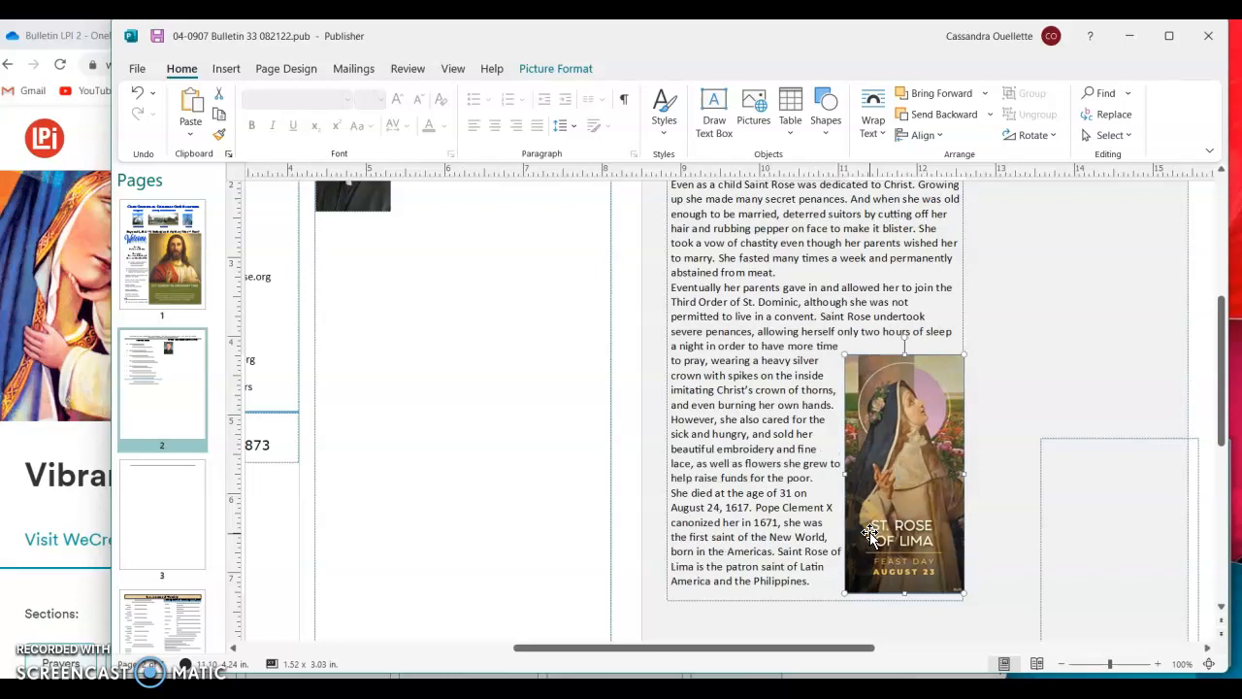
# - Fine-tune the picture's position so that its right edge lines up with the edge of the article's text box
pyautogui.scroll(3, 849, 381)
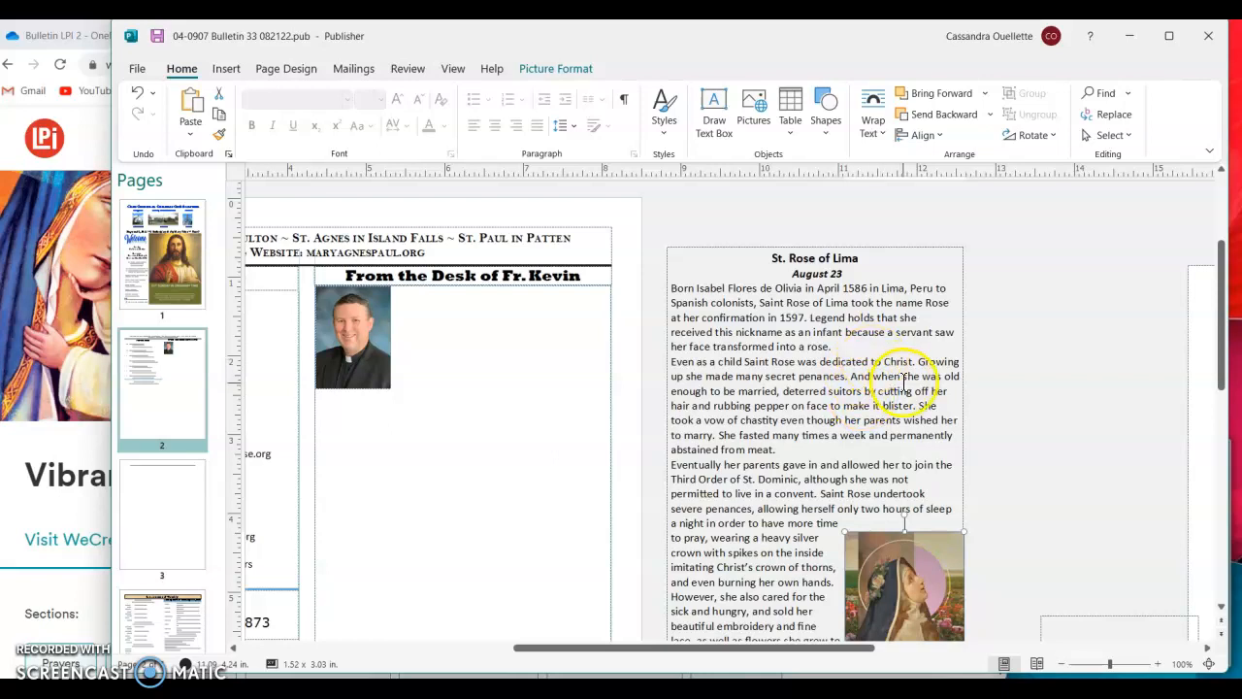
pyautogui.scroll(-2, 893, 361)
pyautogui.scroll(-1, 899, 454)
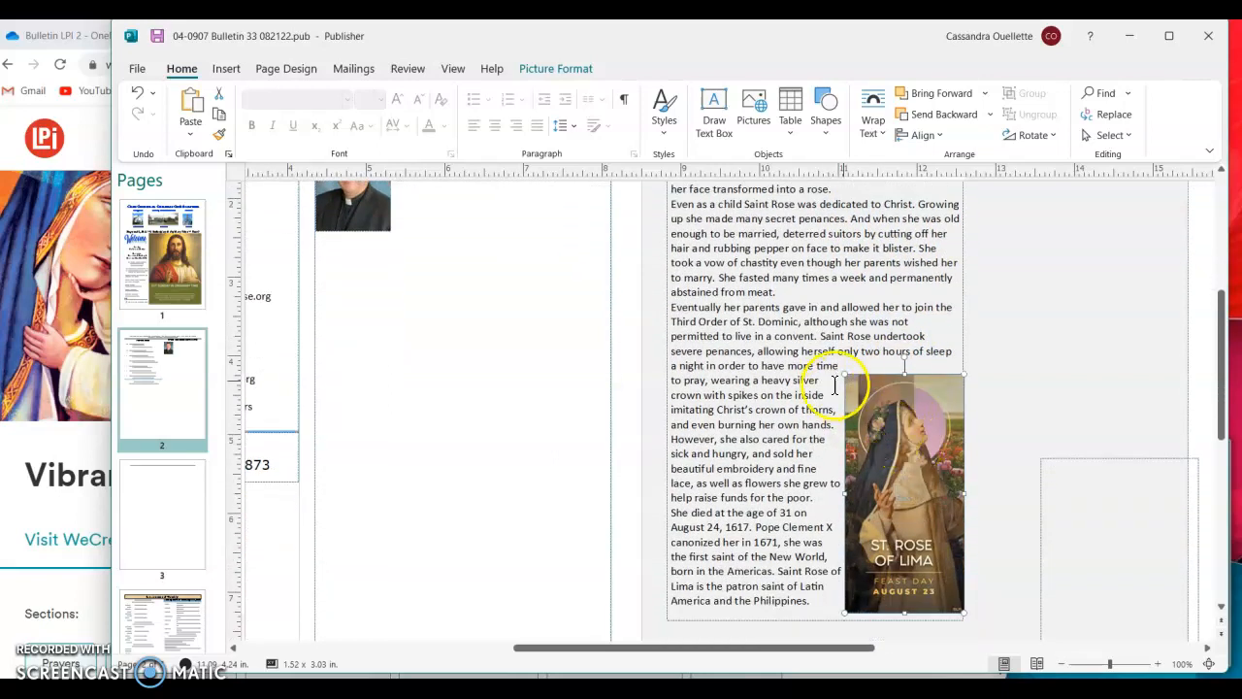
pyautogui.scroll(-1, 877, 428)
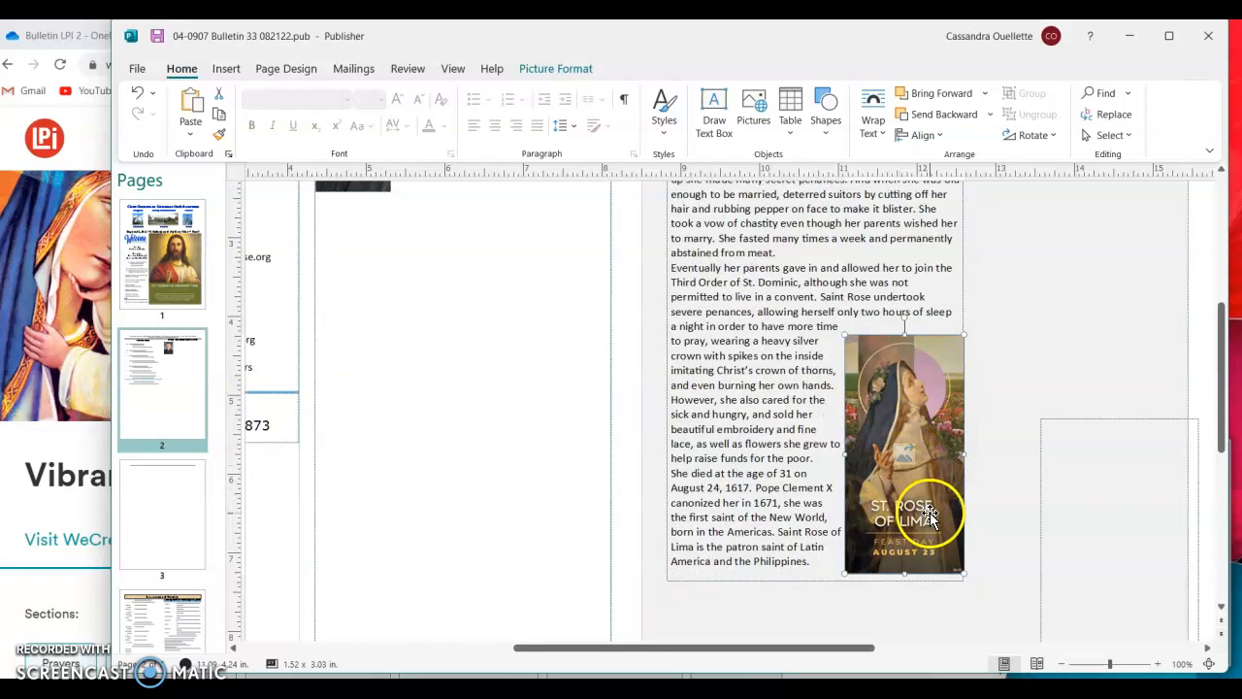
pyautogui.click(971, 557)
pyautogui.moveTo(945, 560); pyautogui.dragTo(941, 559)
pyautogui.click(969, 572)
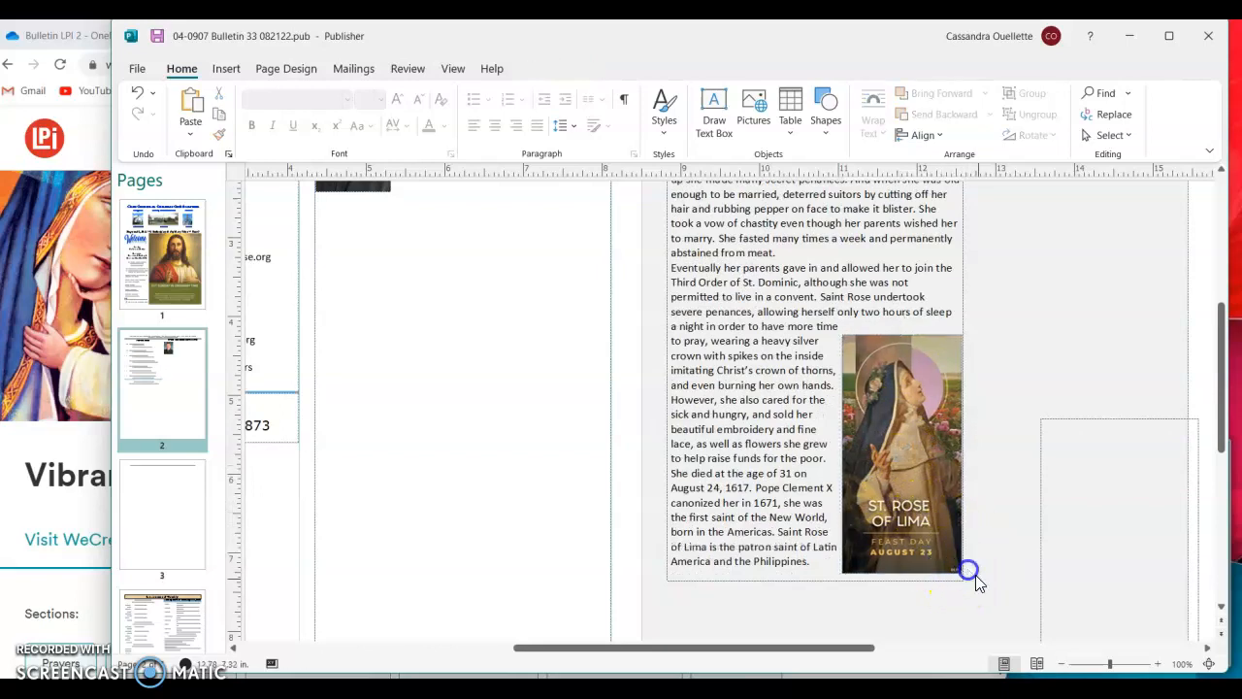
# - Group the St. Rose of Lima article's text box and picture into one object
pyautogui.moveTo(771, 504); pyautogui.dragTo(657, 188)
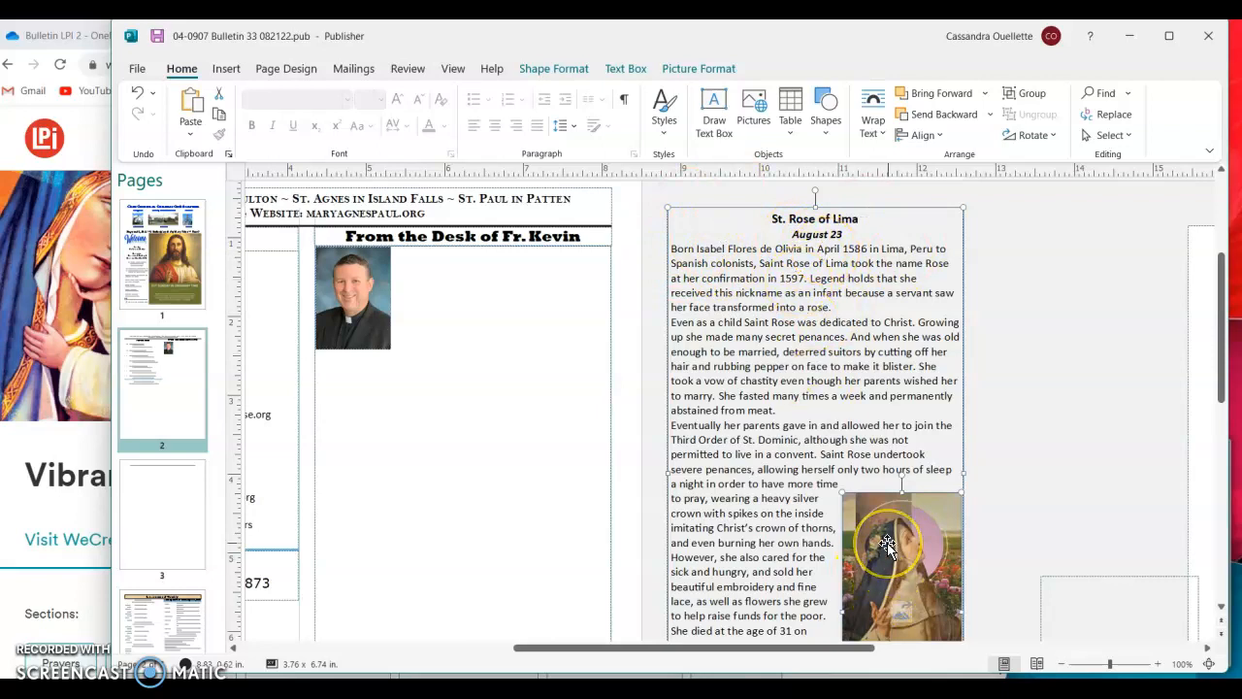
pyautogui.click(1012, 97)
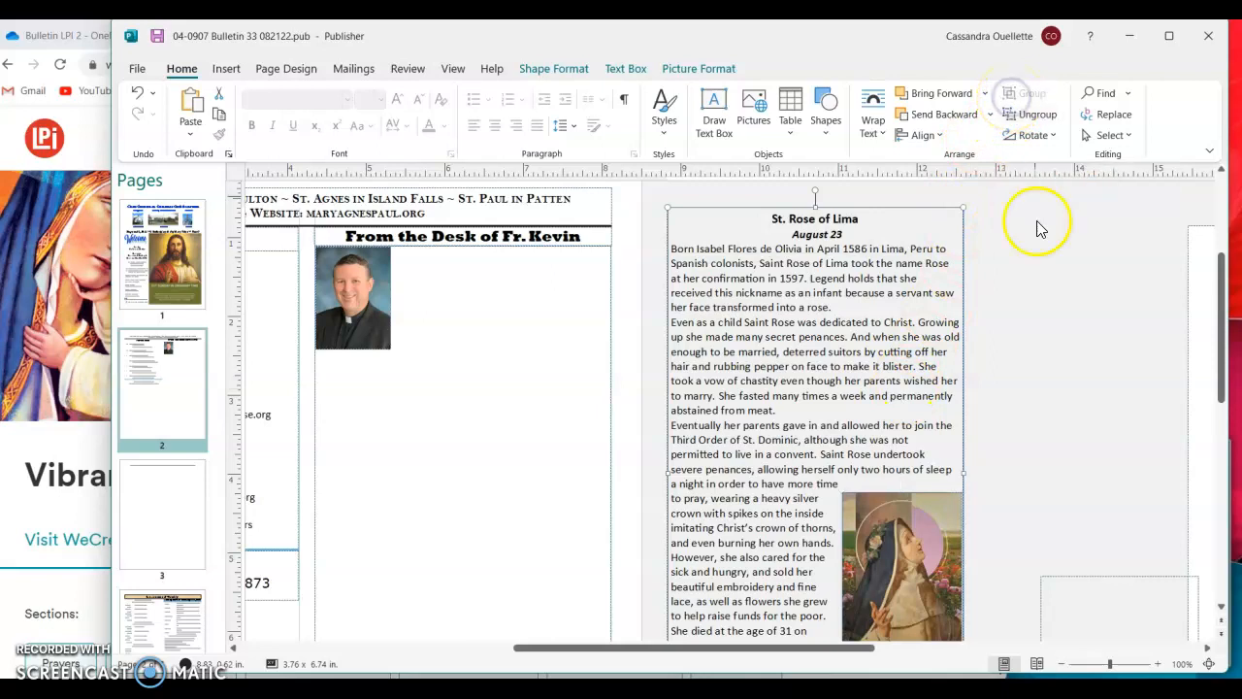
pyautogui.scroll(-2, 958, 452)
pyautogui.scroll(-2, 958, 452)
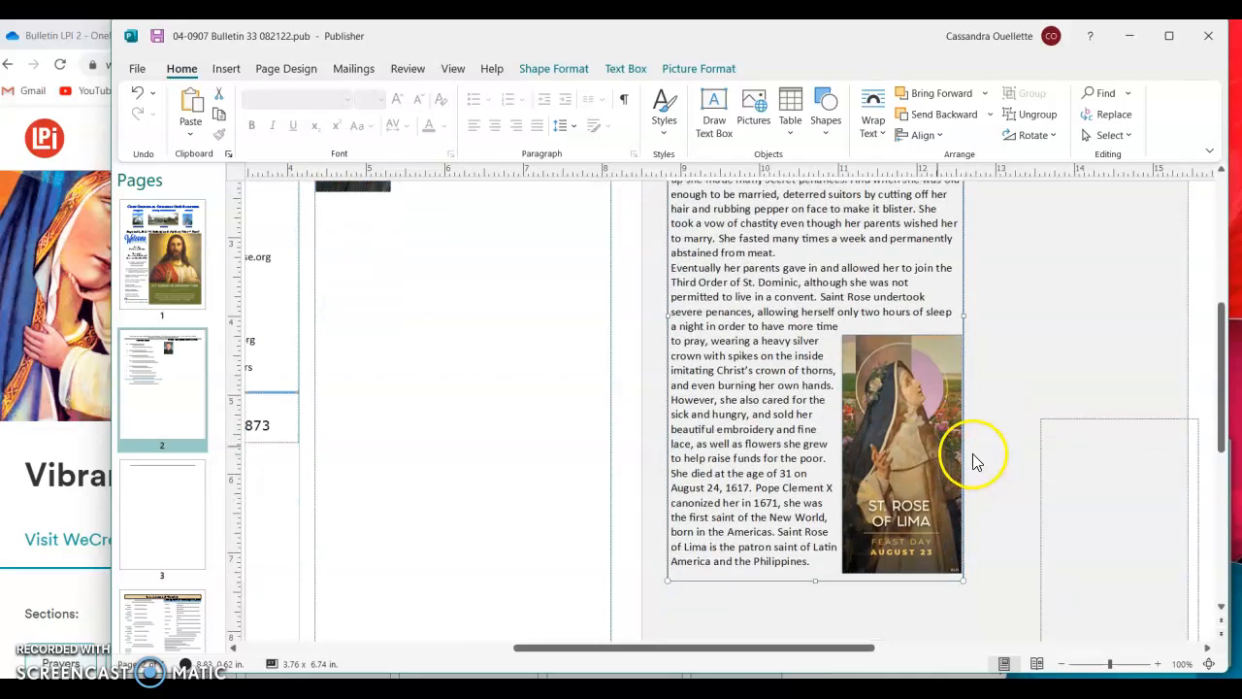
# - Move the grouped article and picture together, placing them slightly lower in the area beside the page
pyautogui.click(770, 413)
pyautogui.moveTo(766, 582); pyautogui.dragTo(774, 624)
pyautogui.scroll(2, 900, 396)
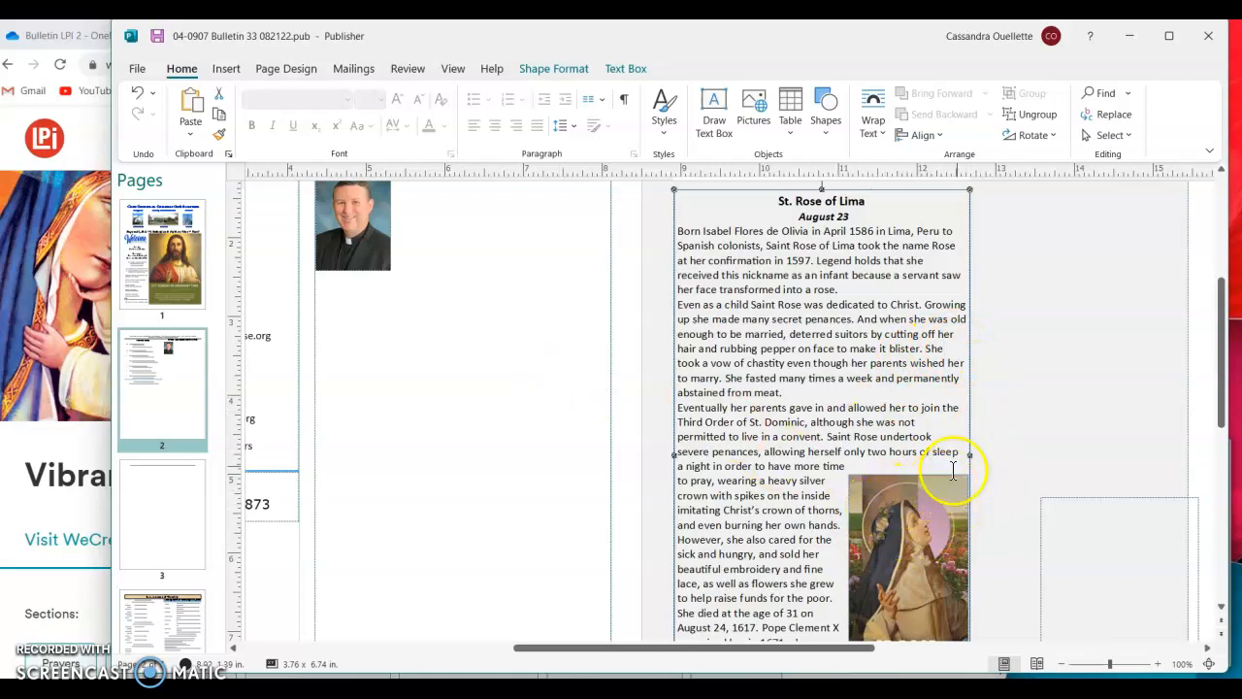
pyautogui.moveTo(966, 428); pyautogui.dragTo(959, 415)
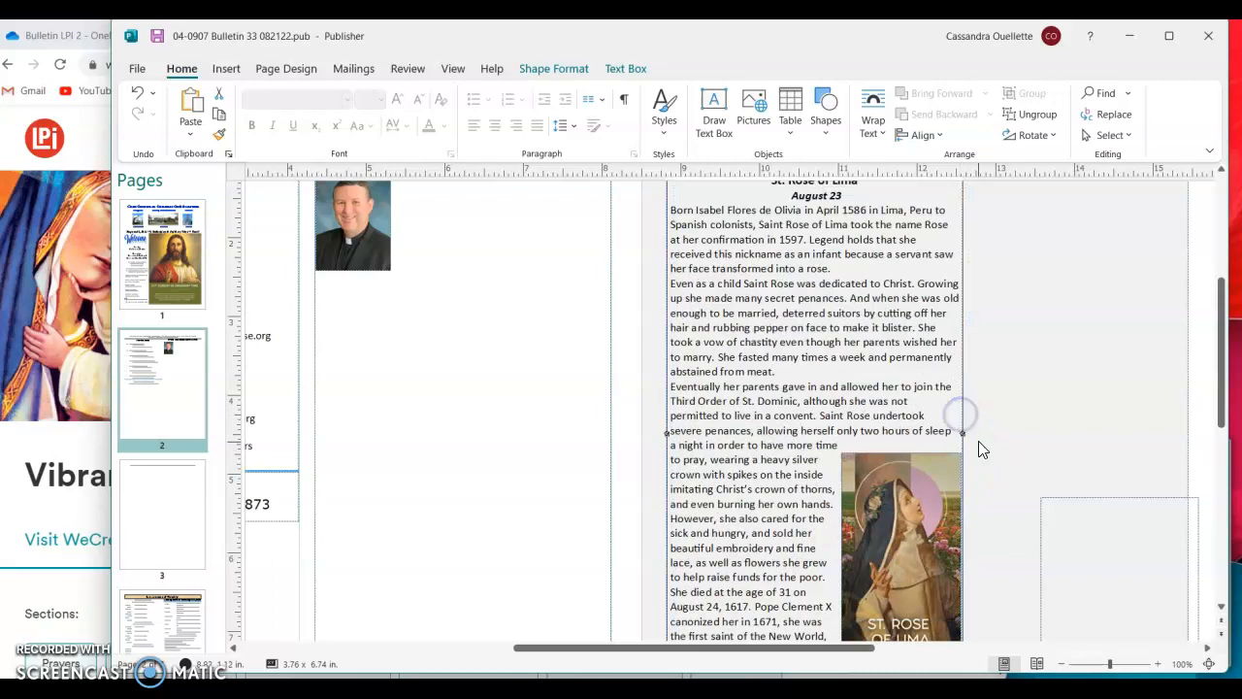
pyautogui.scroll(1, 777, 417)
pyautogui.scroll(-2, 939, 494)
# - Ungroup the St. Rose of Lima text box and picture, and clear the selection
pyautogui.click(913, 479)
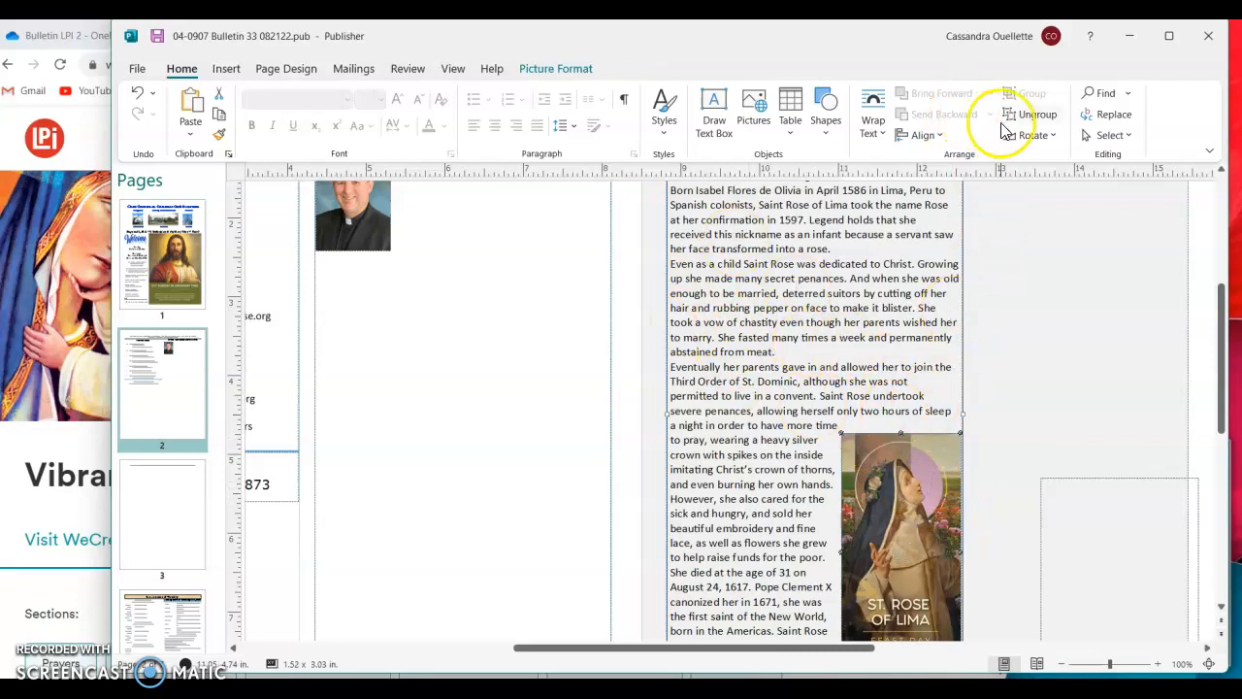
pyautogui.click(1039, 123)
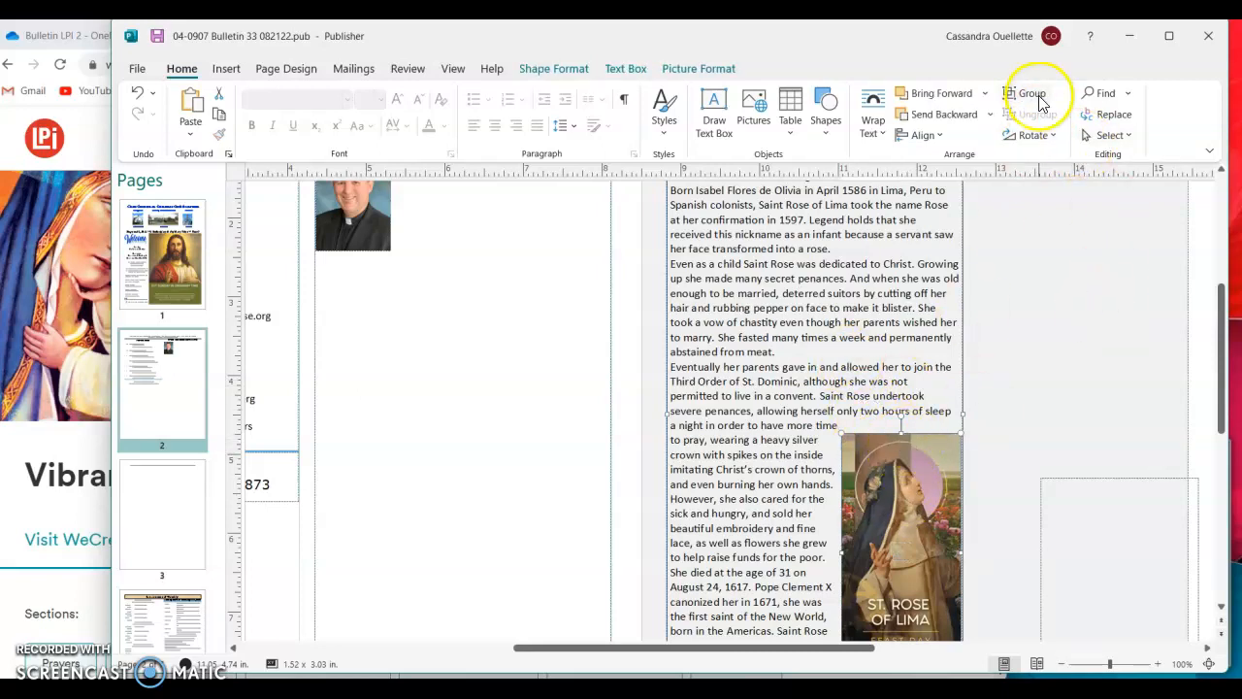
pyautogui.click(1056, 401)
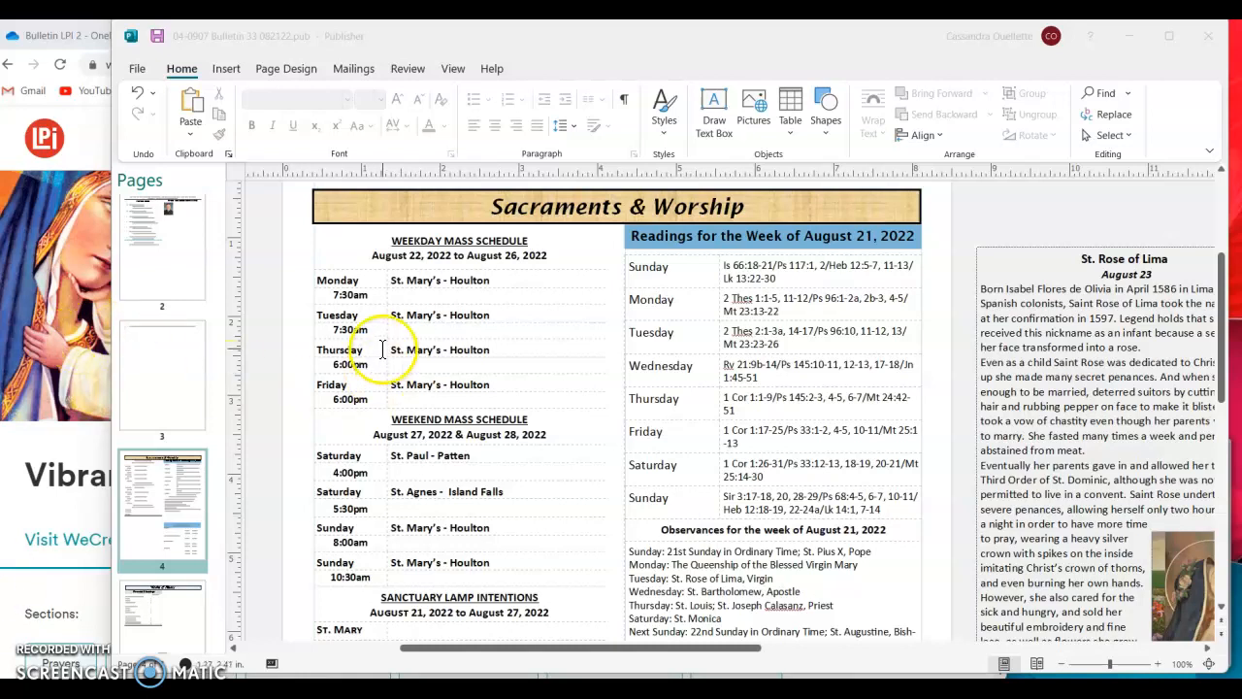
# - On page 4, insert two blank rows below Tuesday's 7:30am row in the weekday Mass schedule
pyautogui.click(411, 333)
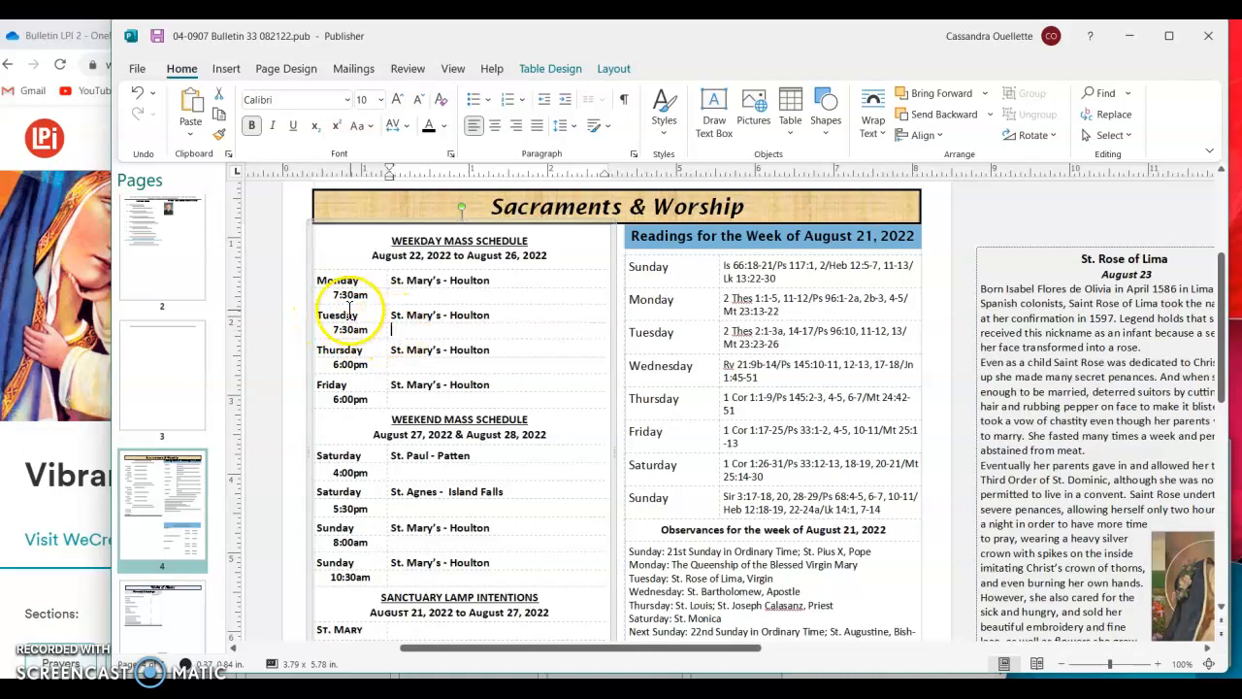
pyautogui.rightClick(414, 331)
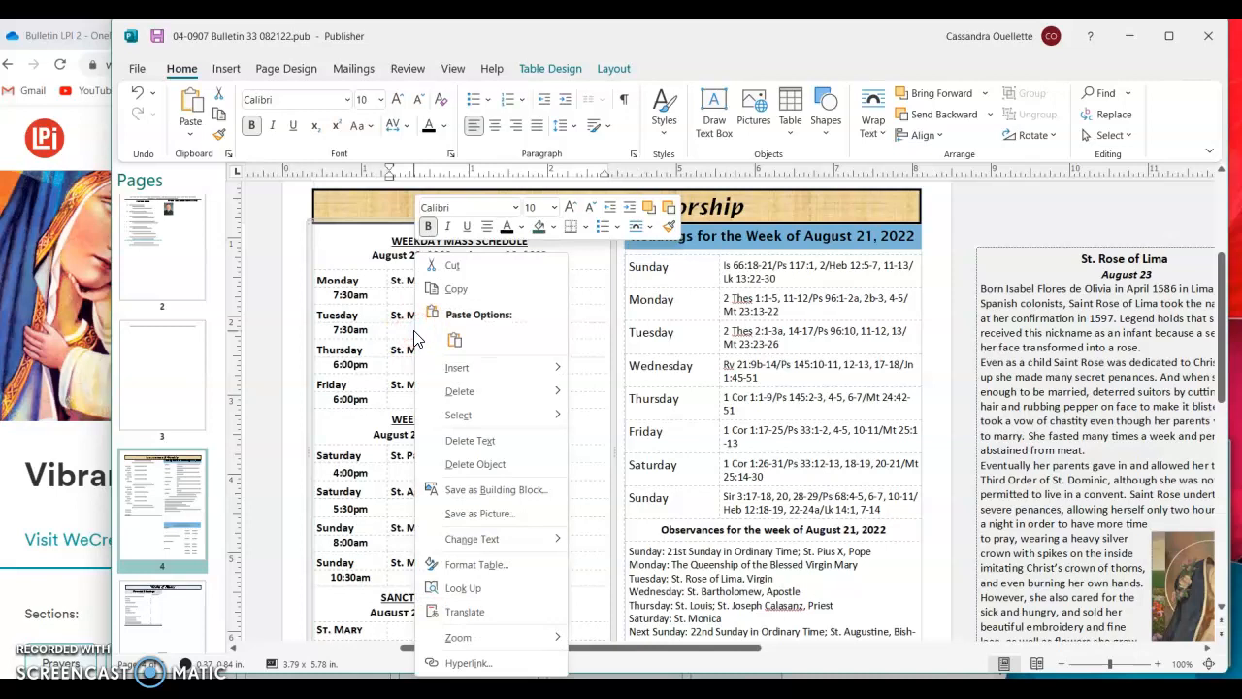
pyautogui.moveTo(456, 367)
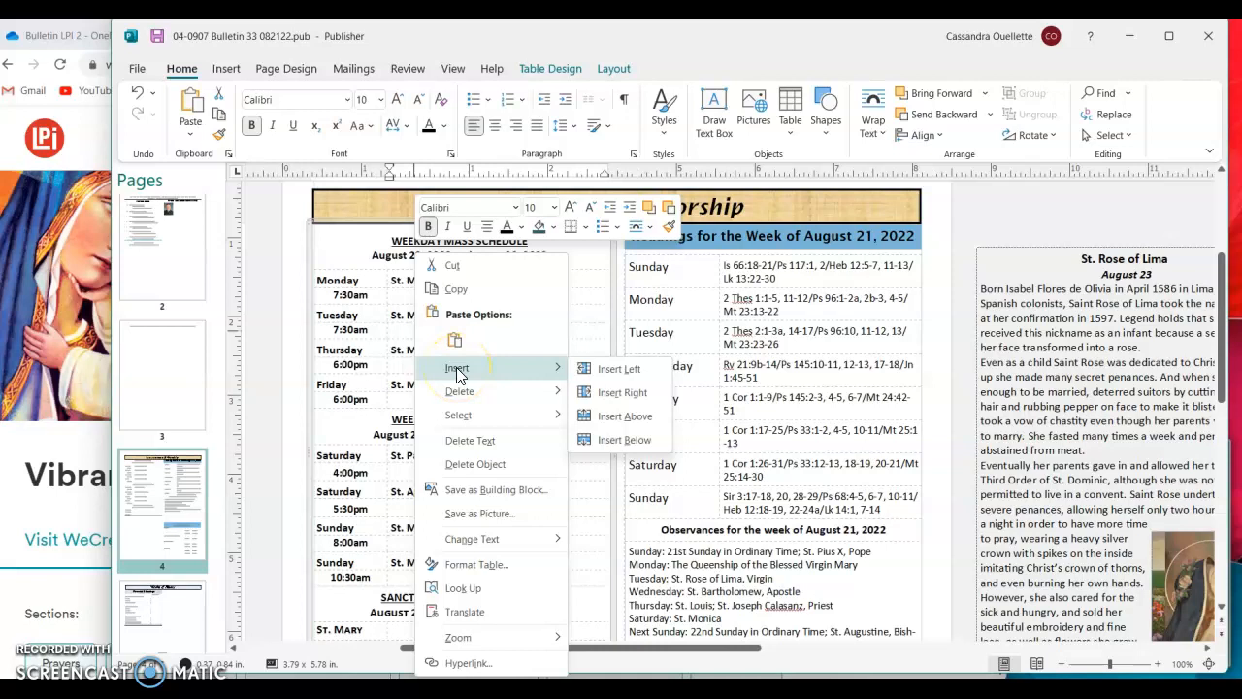
pyautogui.click(626, 439)
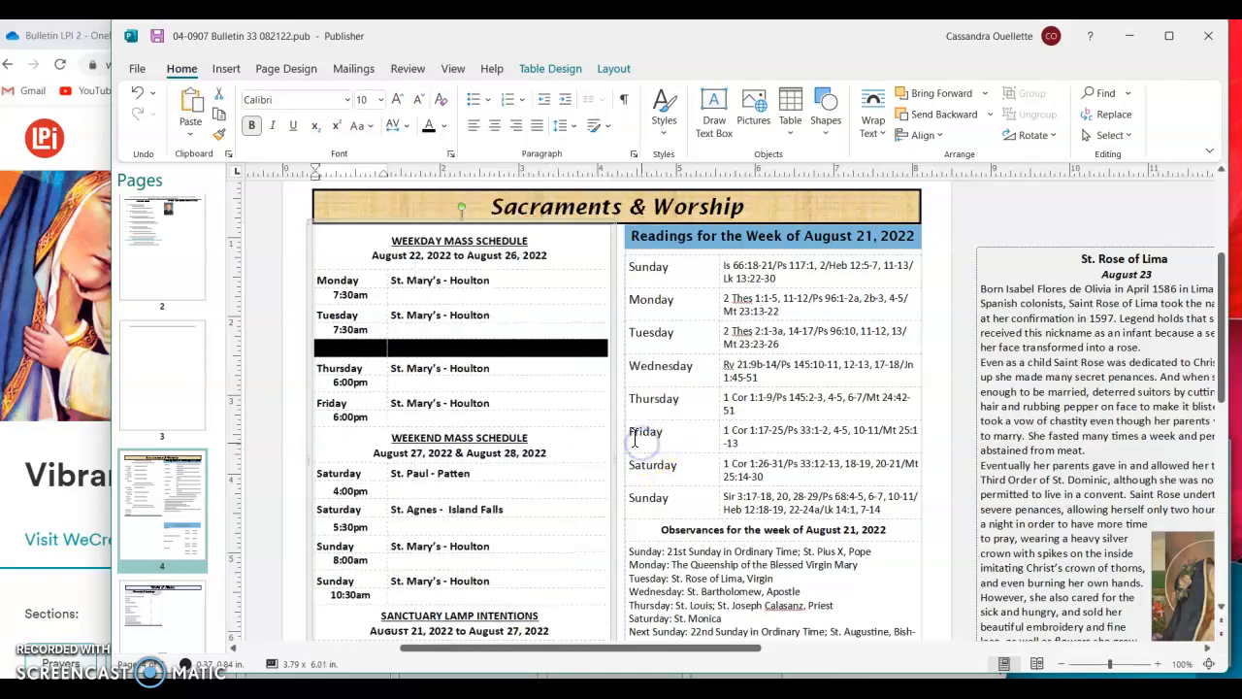
pyautogui.click(475, 345)
pyautogui.rightClick(475, 344)
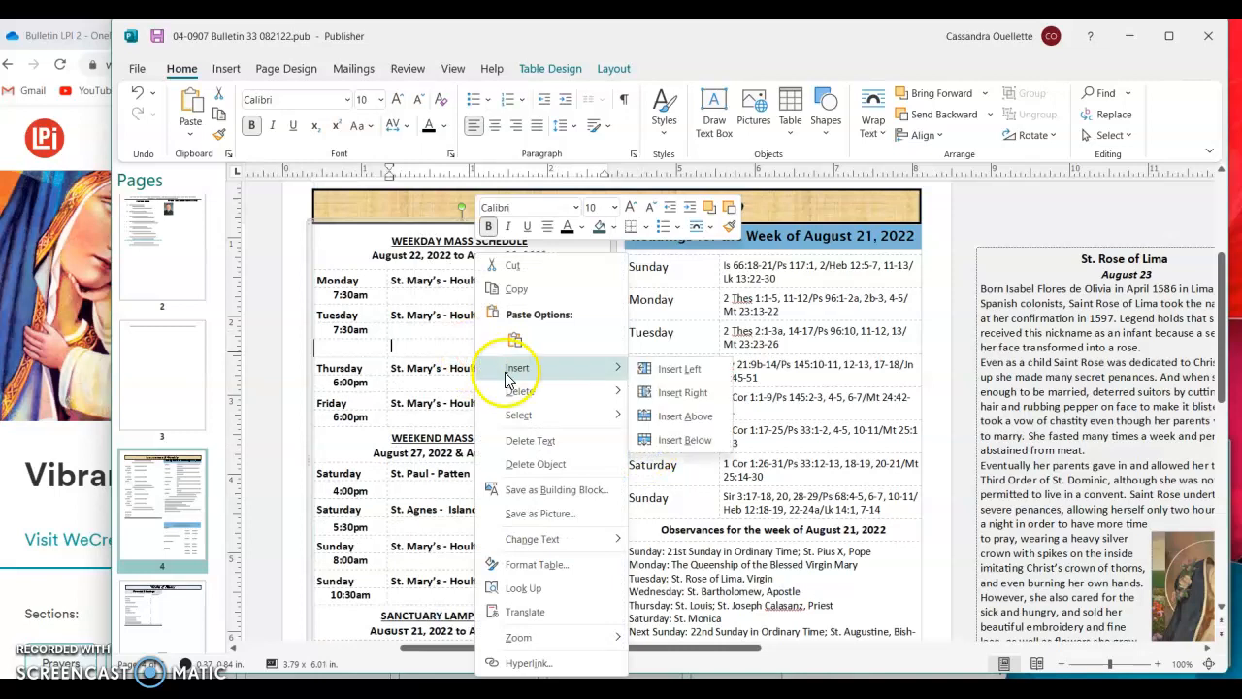
pyautogui.click(658, 441)
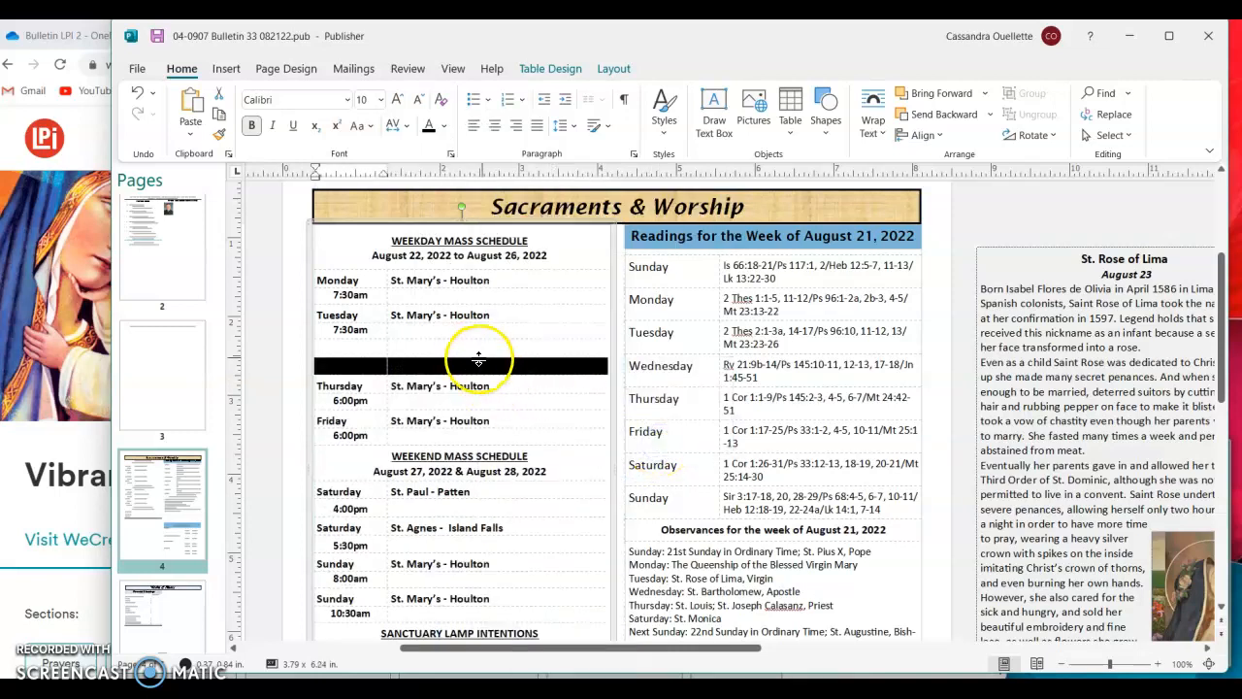
# - Enter a left-aligned "Wednesday" and "7:30am" below it in the first column of the two blank schedule rows
pyautogui.click(495, 345)
pyautogui.click(363, 348)
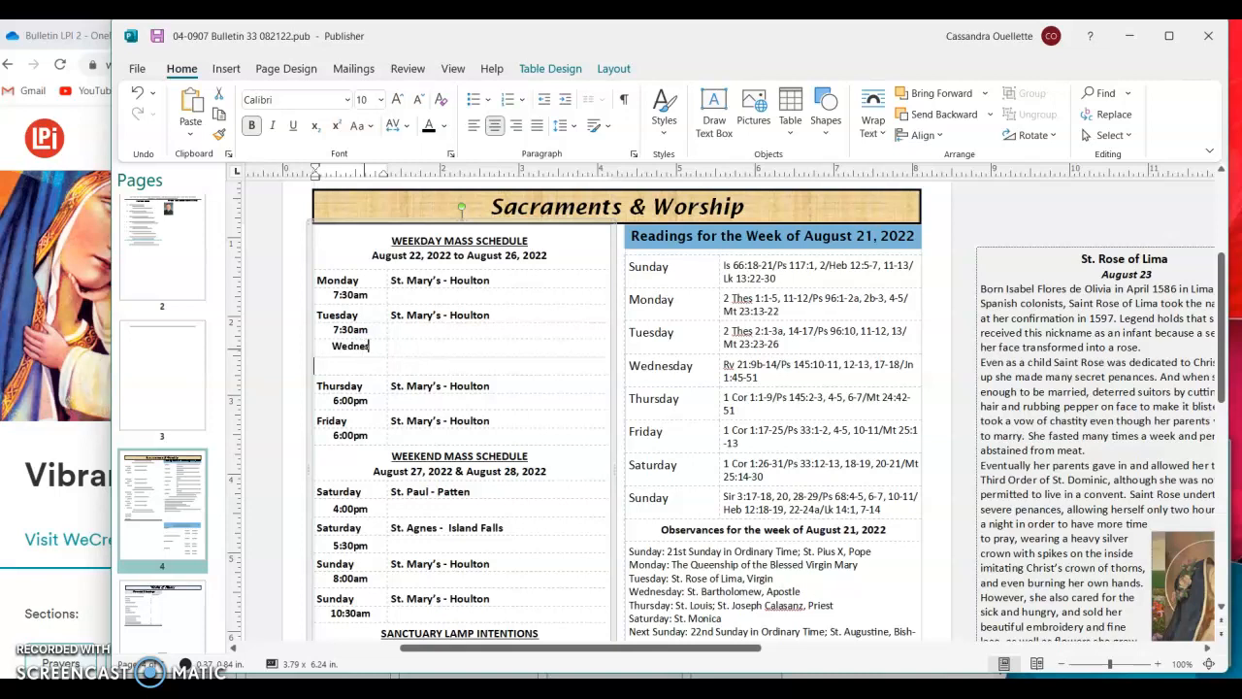
pyautogui.click(352, 364)
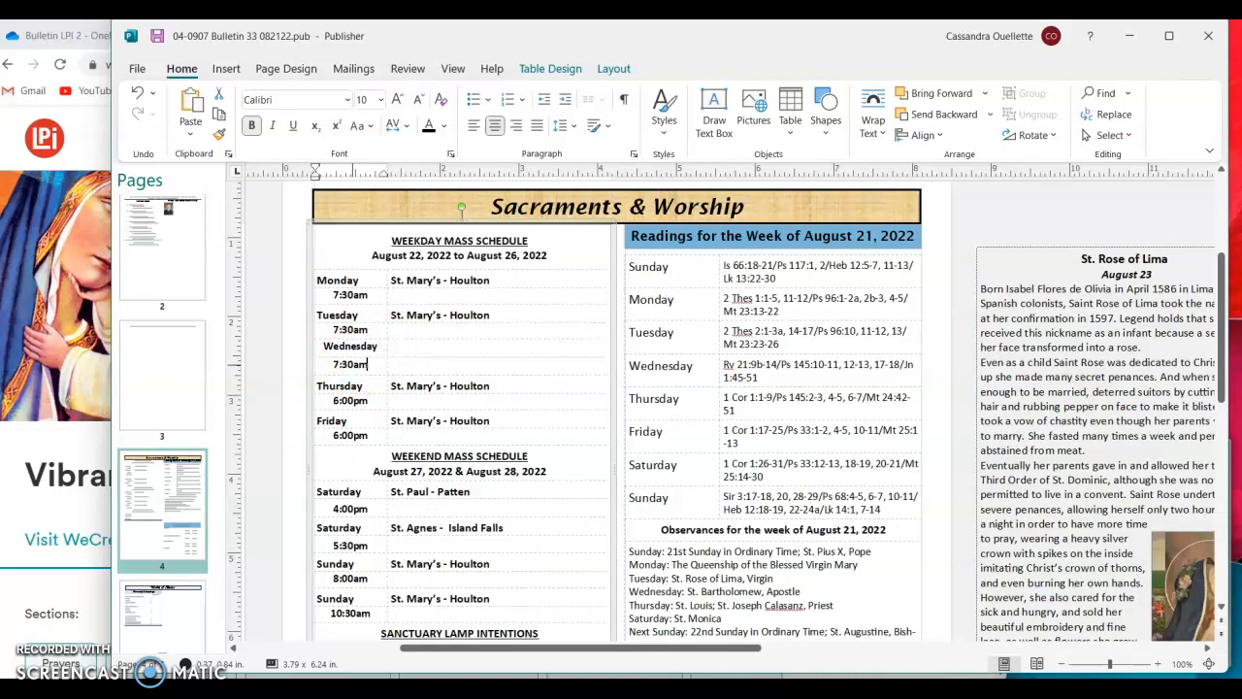
pyautogui.click(332, 347)
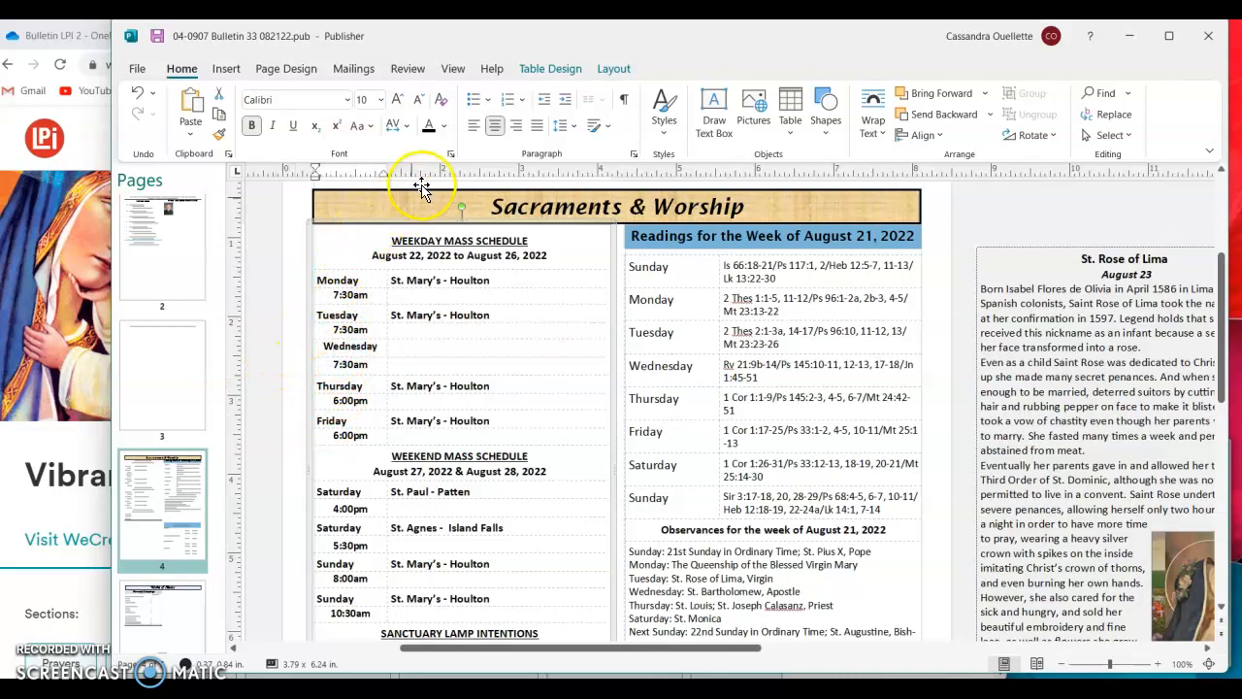
pyautogui.click(473, 133)
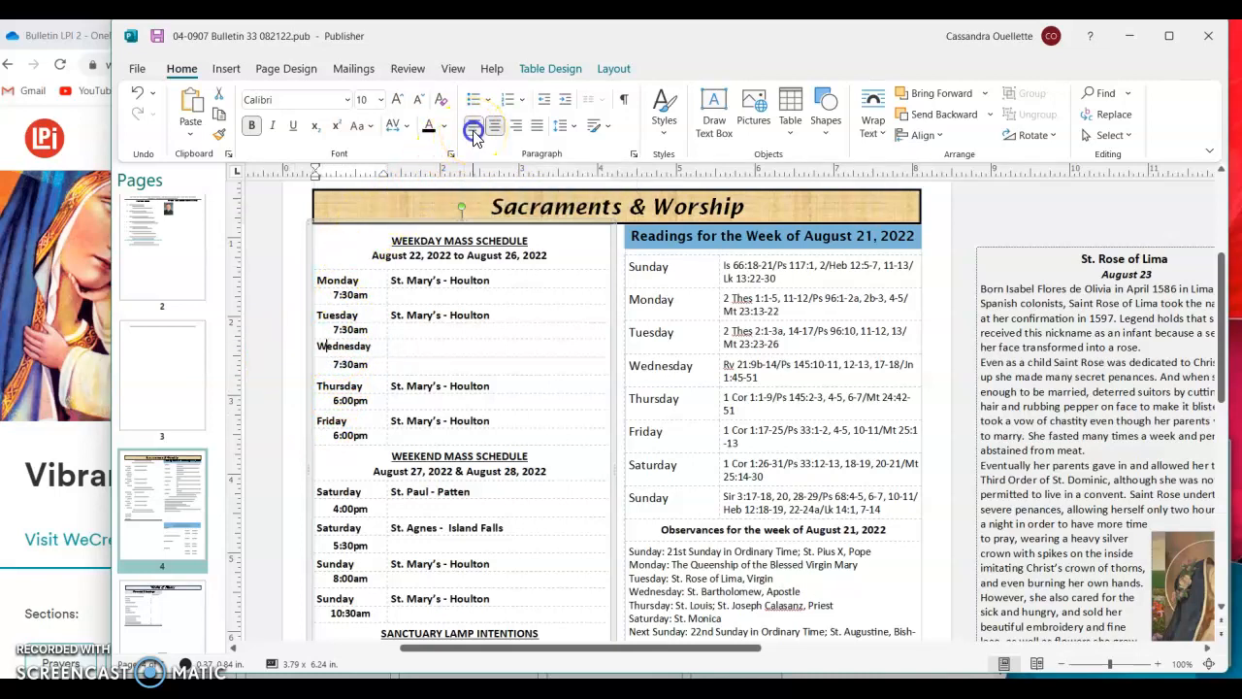
# - Copy "St. Mary's - Houlton" from the Tuesday row into the cell beside Wednesday
pyautogui.click(414, 346)
pyautogui.click(493, 315)
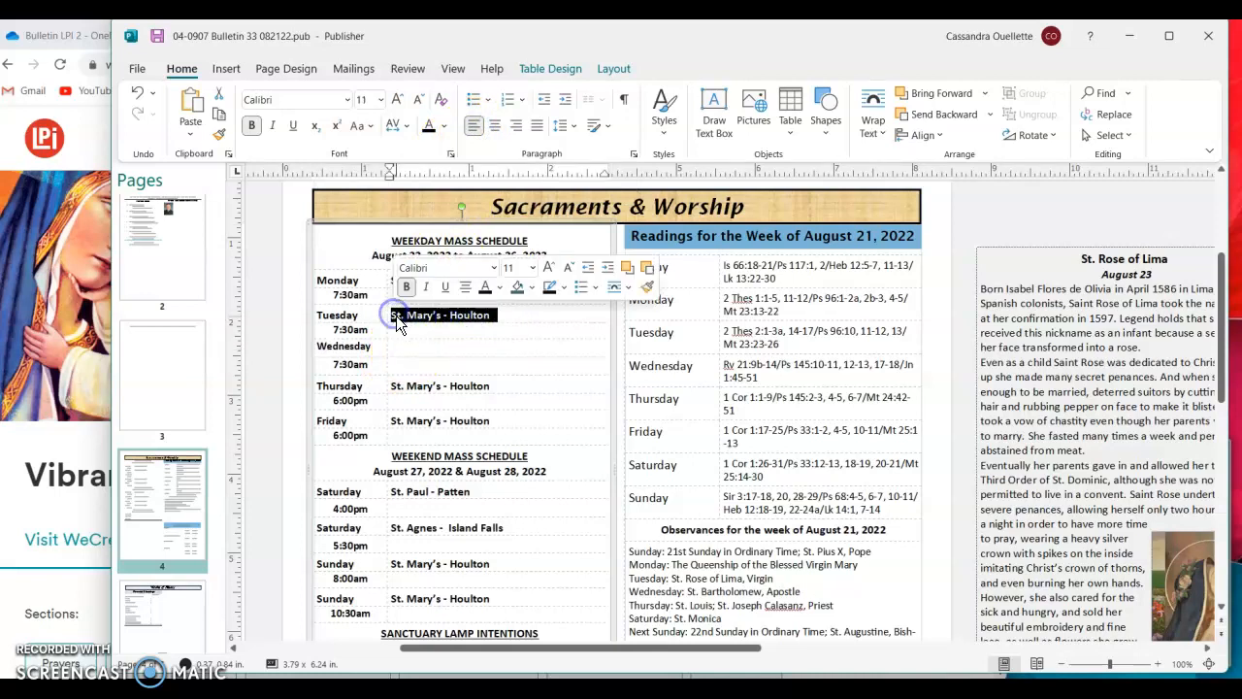
pyautogui.click(417, 345)
pyautogui.write('St. Mary’s - Houlton')
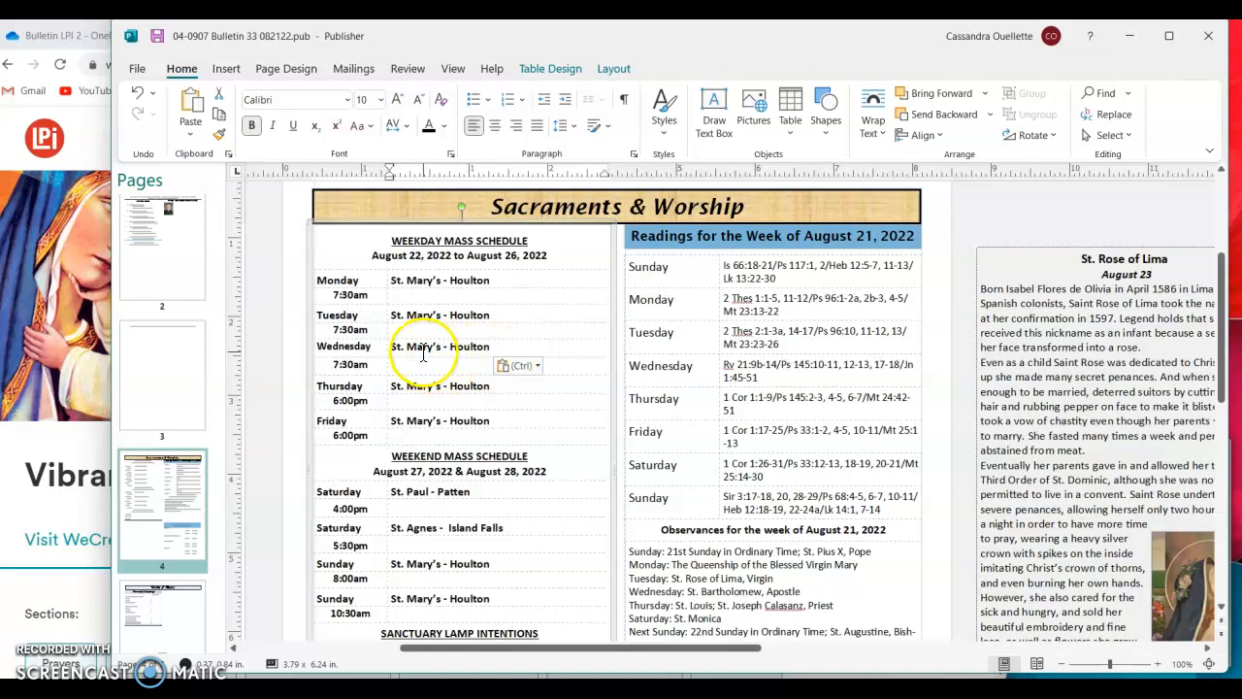
# - Delete both Wednesday rows, the 7:30am row and the St. Mary's - Houlton row, from the weekday Mass schedule table
pyautogui.scroll(-1, 416, 355)
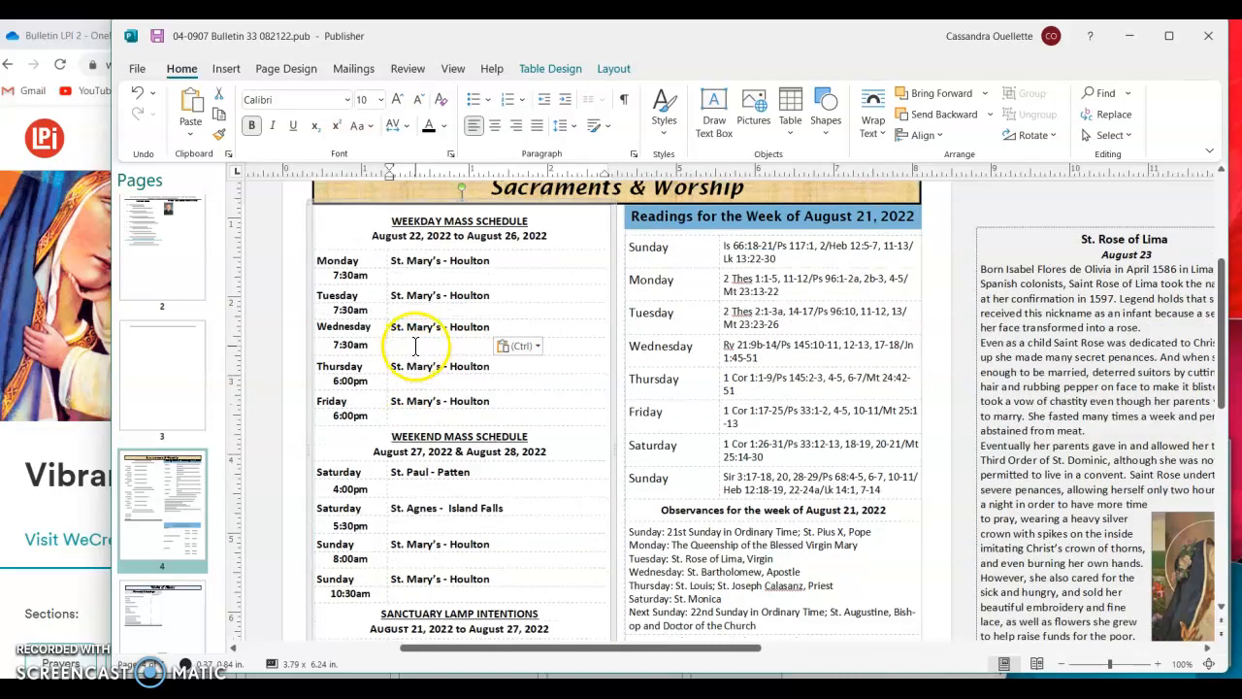
pyautogui.click(416, 345)
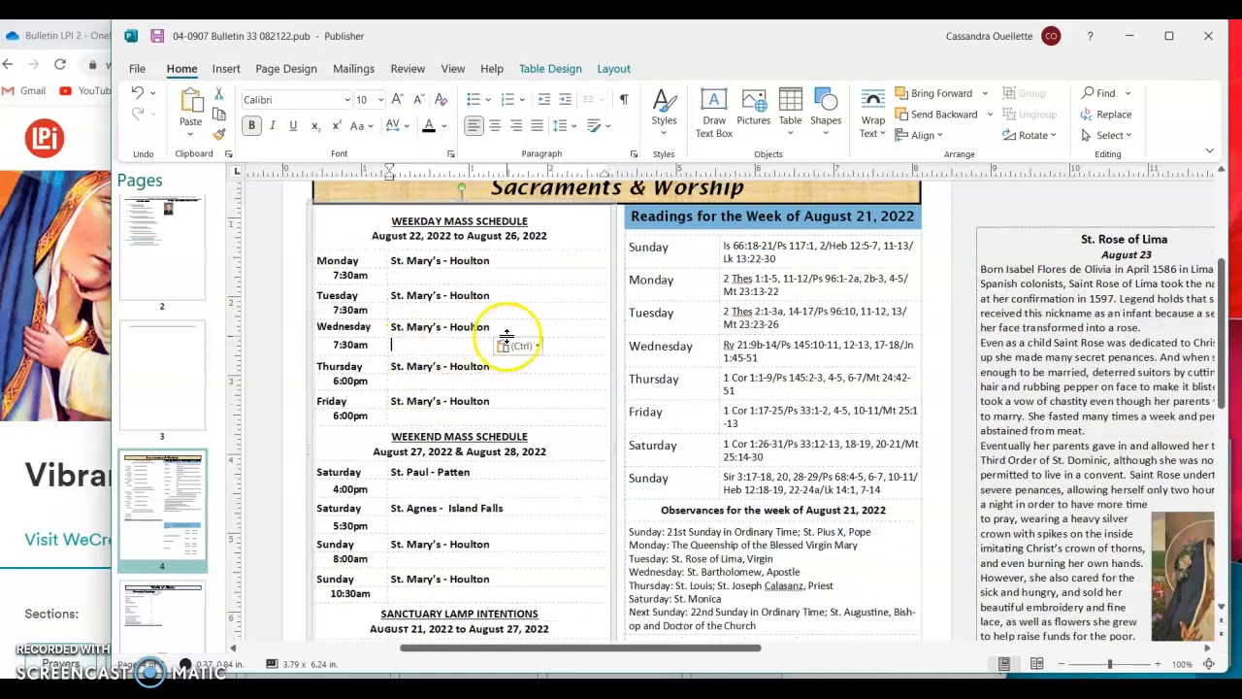
pyautogui.click(446, 345)
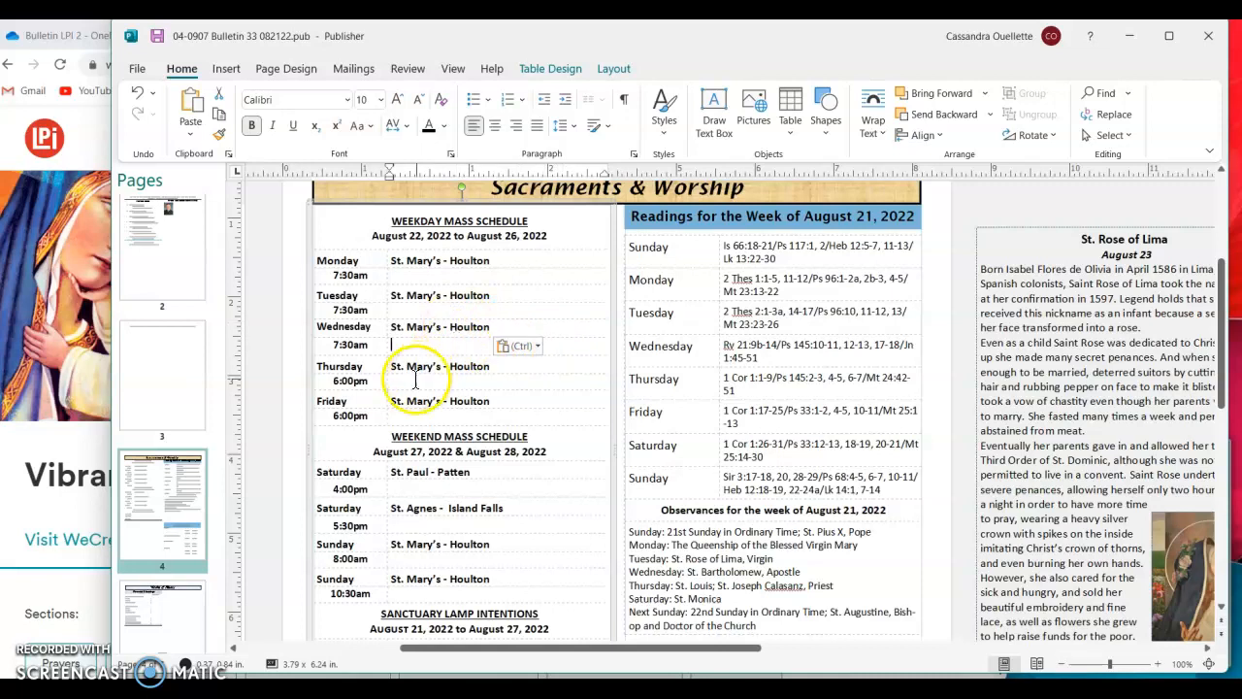
pyautogui.rightClick(411, 344)
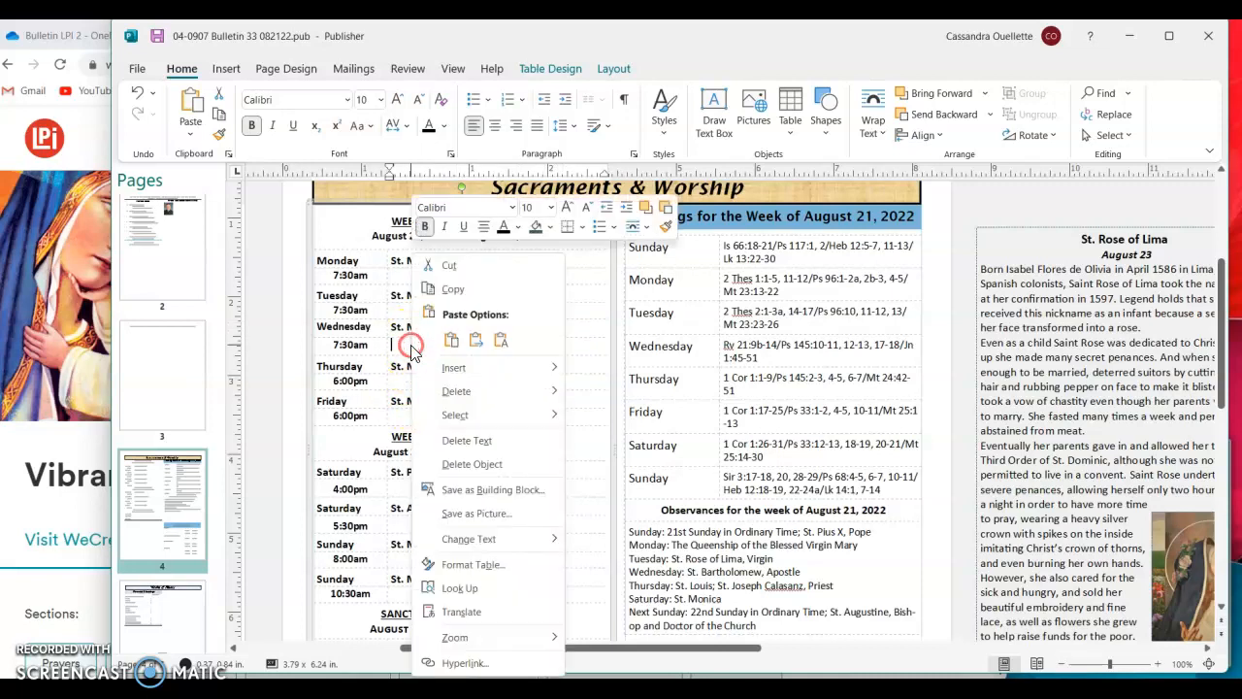
pyautogui.moveTo(438, 391)
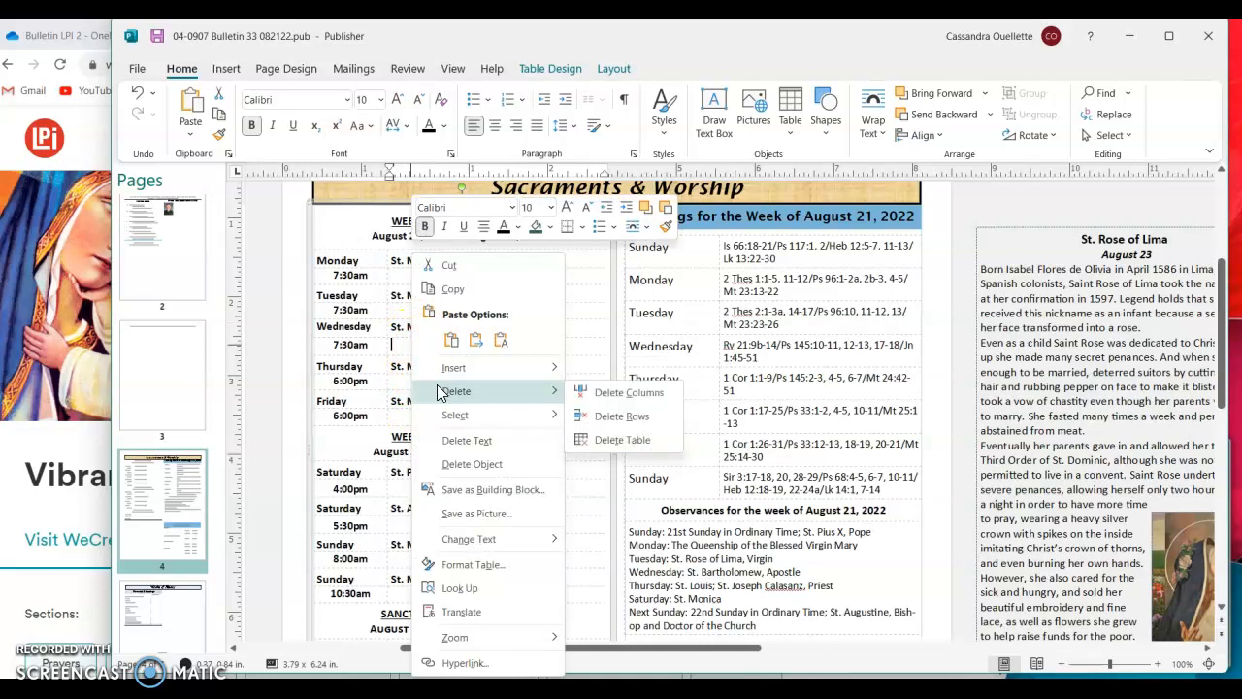
pyautogui.click(645, 426)
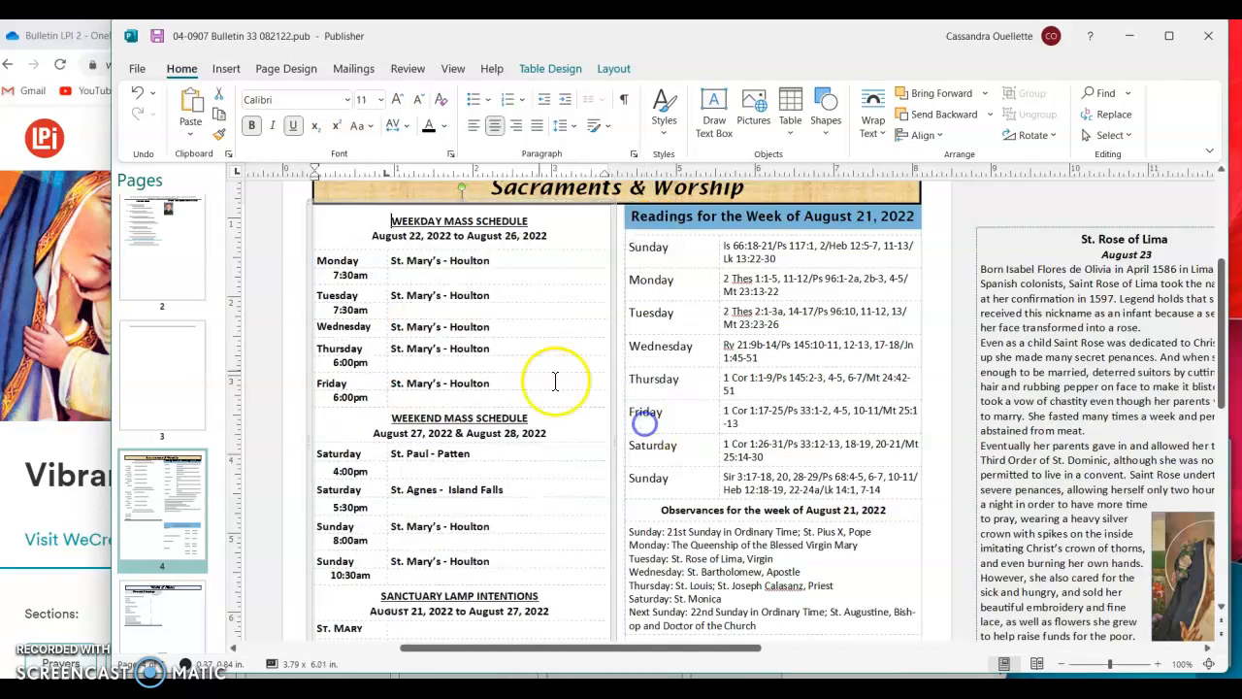
pyautogui.rightClick(502, 329)
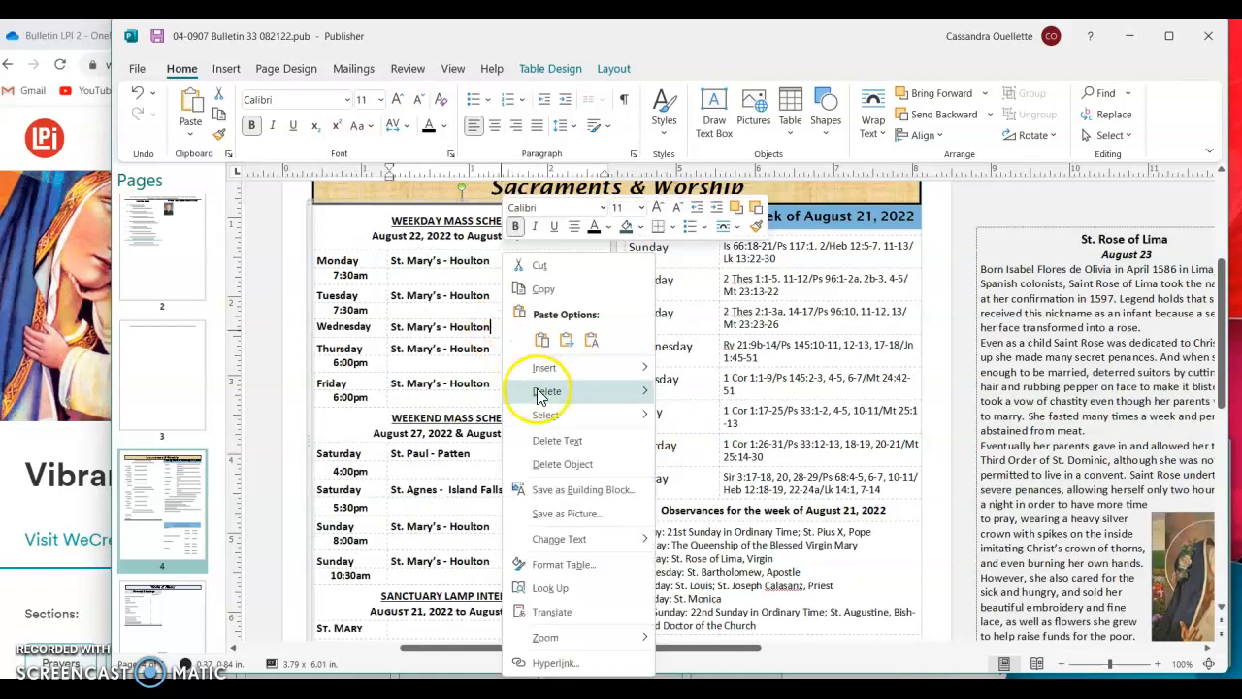
pyautogui.moveTo(544, 391)
pyautogui.click(677, 428)
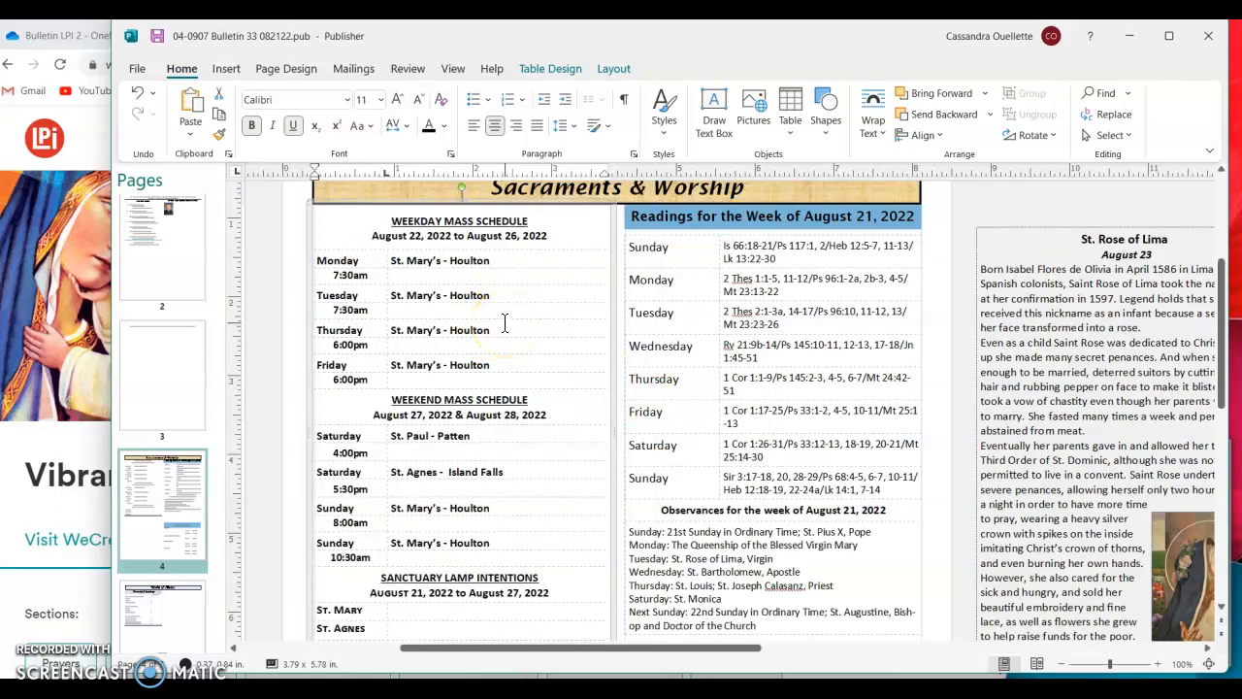
# - Try to stretch the fully selected Mass schedule table to about 6.23 in. tall, undo the resize, and clear the selection
pyautogui.scroll(-3, 505, 323)
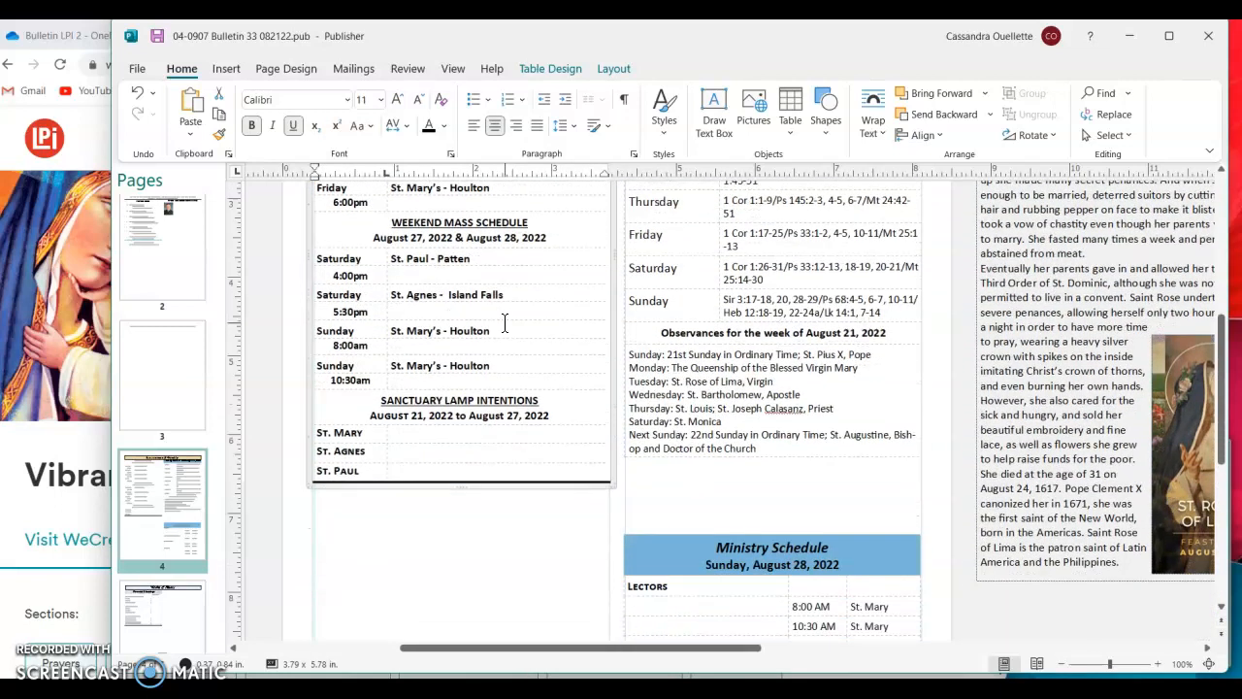
pyautogui.scroll(3, 494, 422)
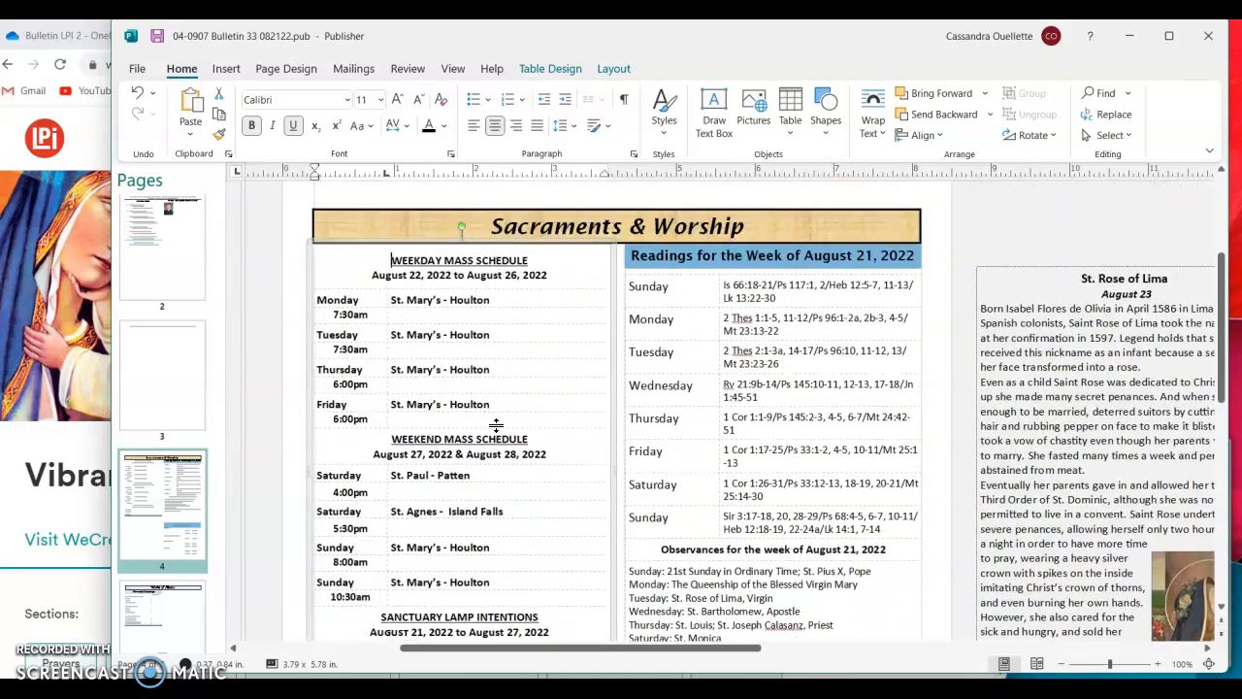
pyautogui.click(450, 436)
pyautogui.scroll(-2, 450, 436)
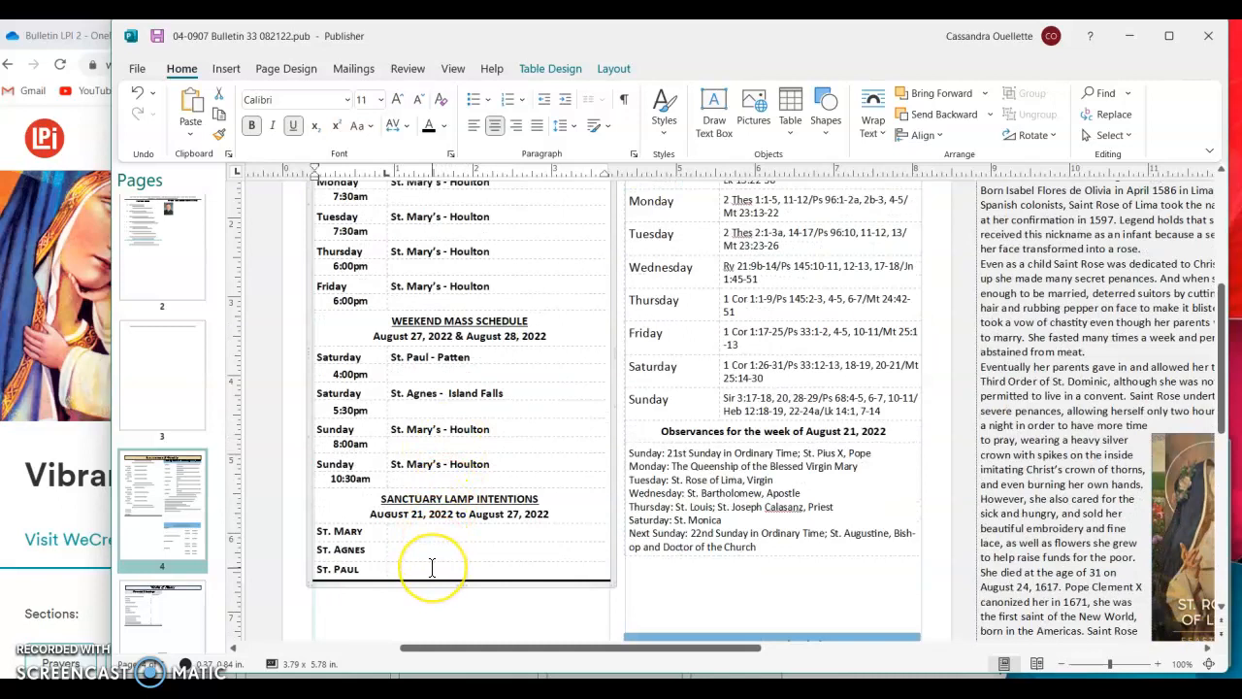
pyautogui.moveTo(431, 567); pyautogui.dragTo(373, 217)
pyautogui.scroll(1, 372, 218)
pyautogui.scroll(-3, 388, 466)
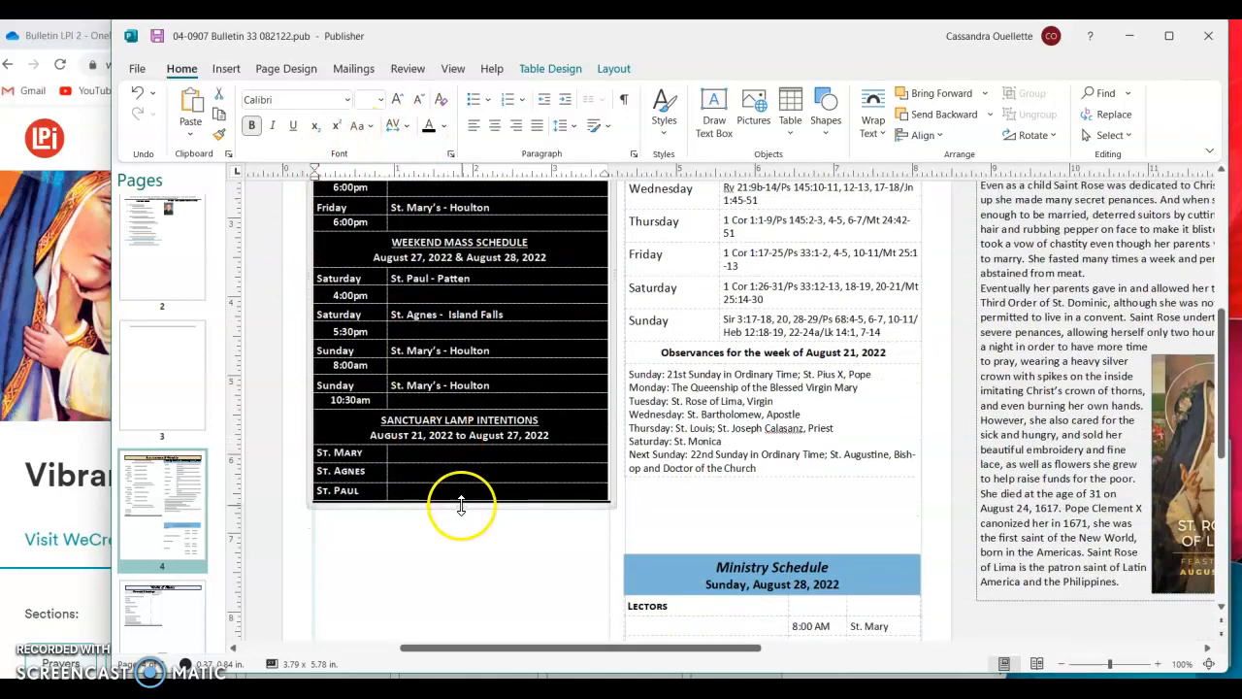
pyautogui.moveTo(461, 505); pyautogui.dragTo(461, 540)
pyautogui.scroll(3, 456, 471)
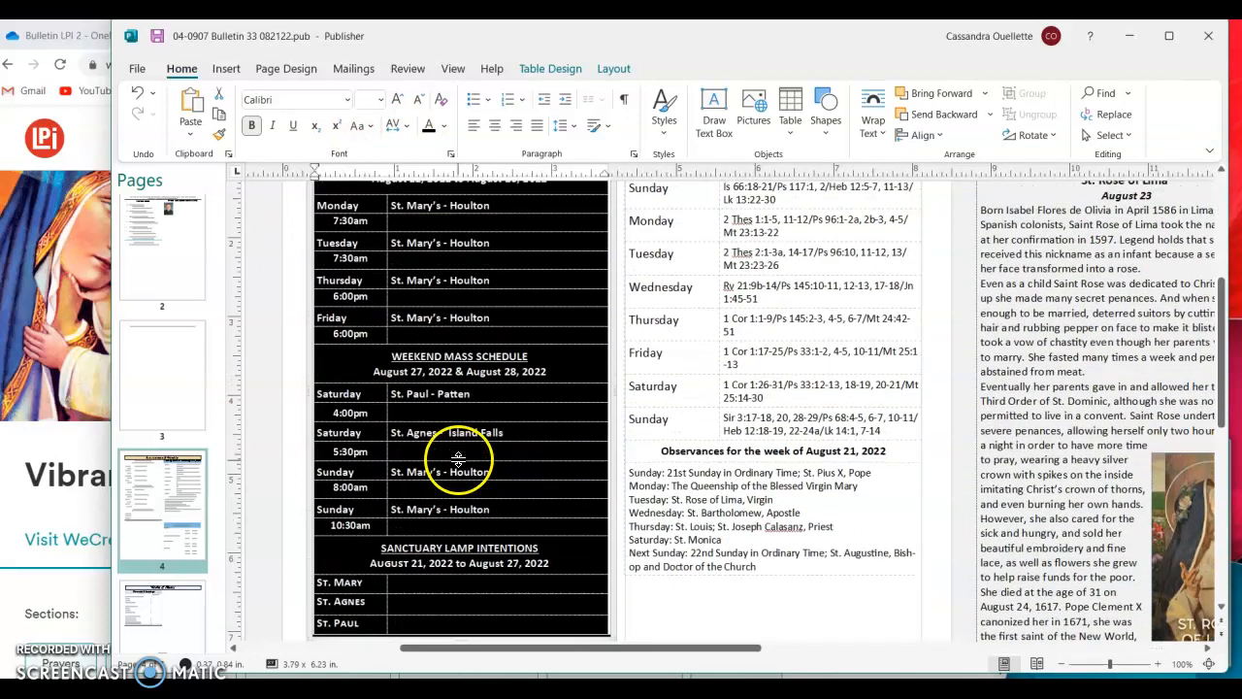
pyautogui.scroll(-2, 459, 449)
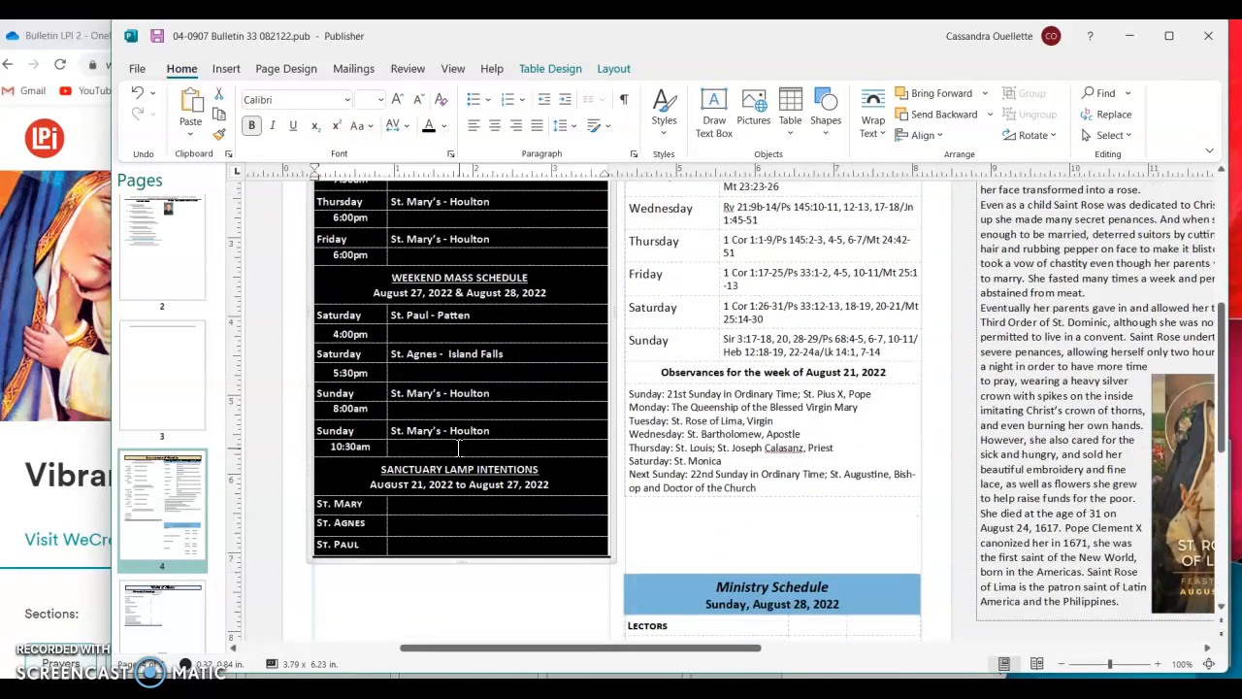
pyautogui.hotkey('ctrl', 'z')
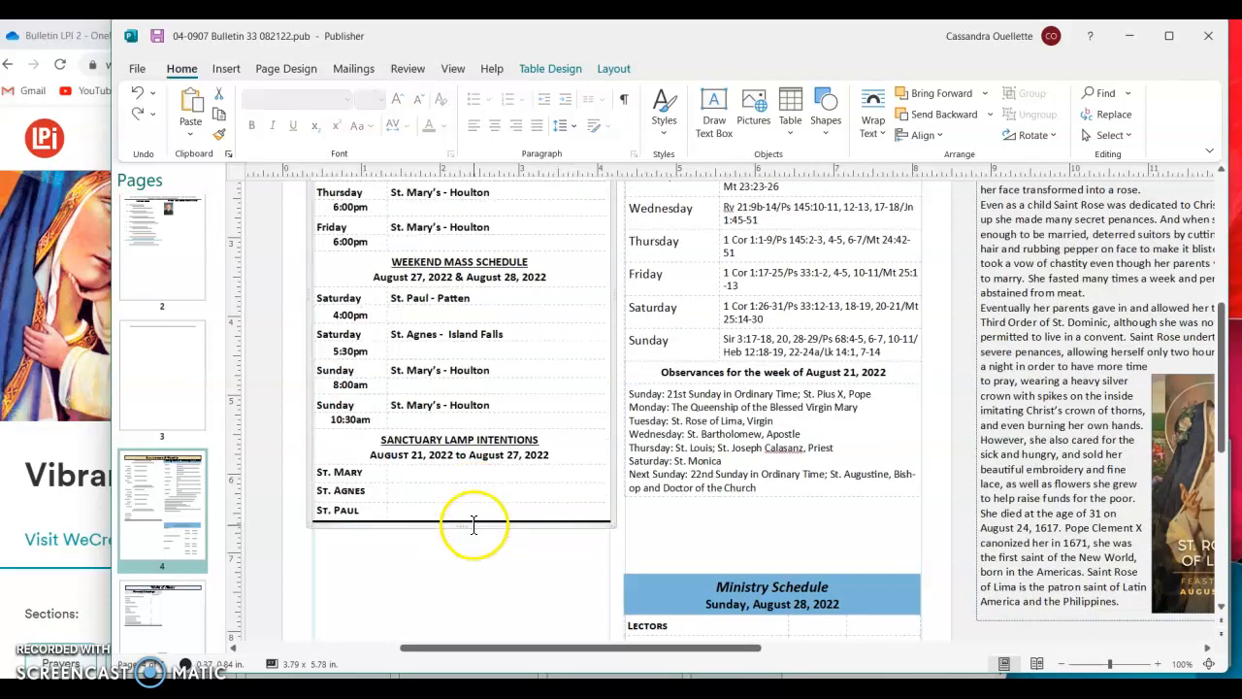
pyautogui.click(450, 530)
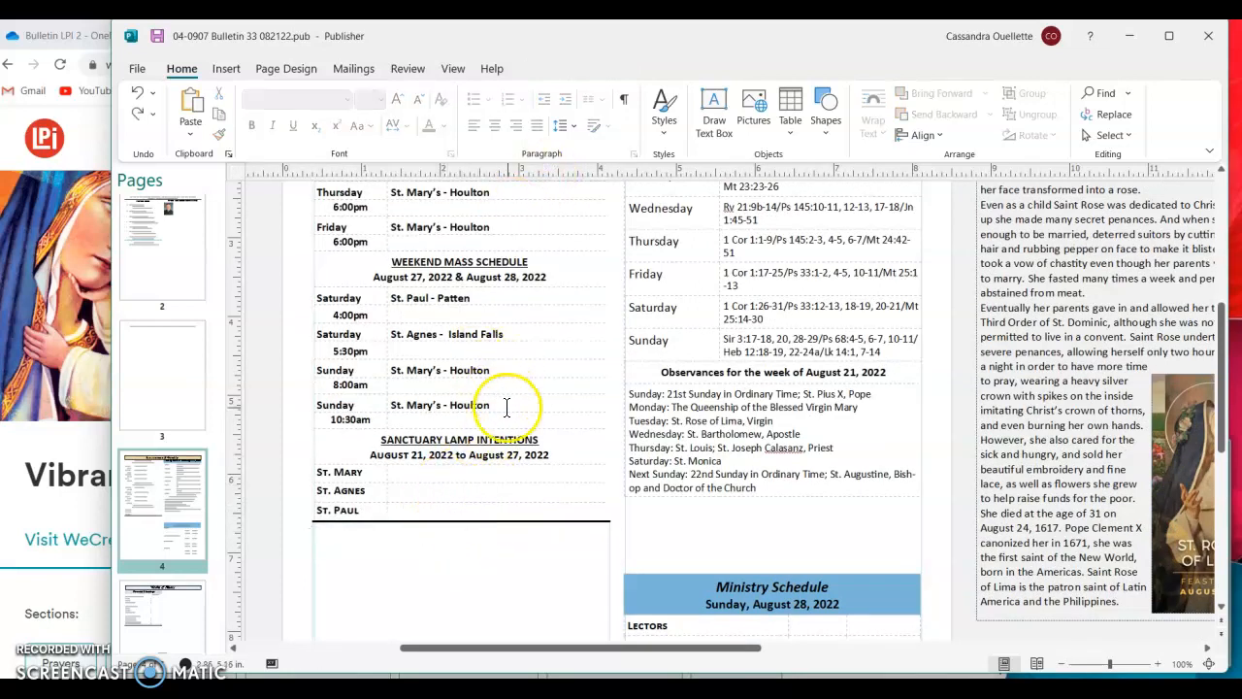
# - Try to lengthen the Mass schedule table to about 6.07 in. and shrink it to about 5.77 in., reverting both resizes
pyautogui.scroll(-1, 511, 437)
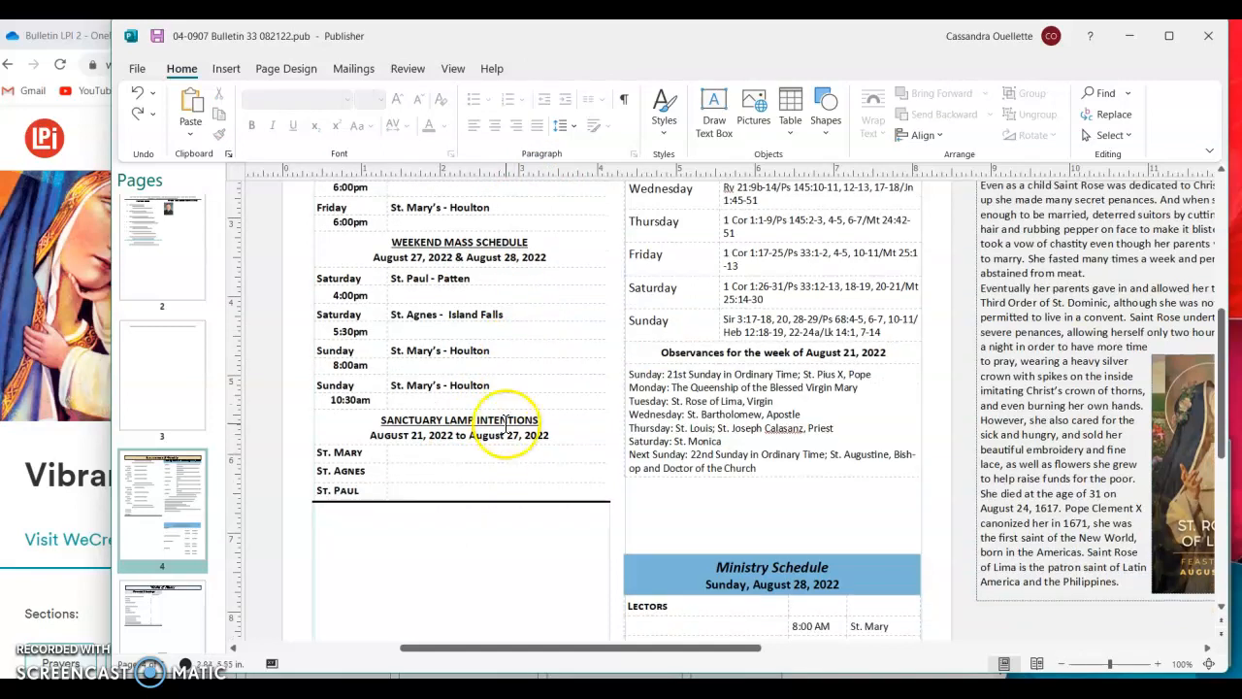
pyautogui.click(472, 498)
pyautogui.moveTo(470, 524); pyautogui.dragTo(470, 522)
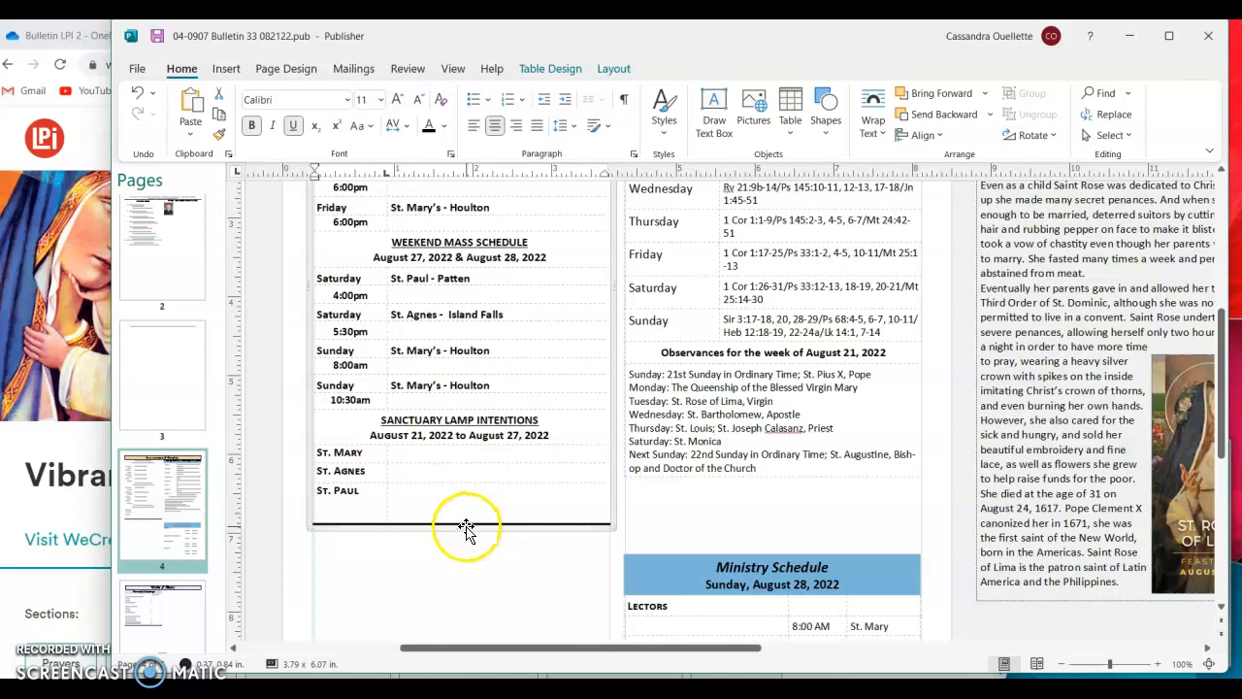
pyautogui.moveTo(467, 527); pyautogui.dragTo(471, 505)
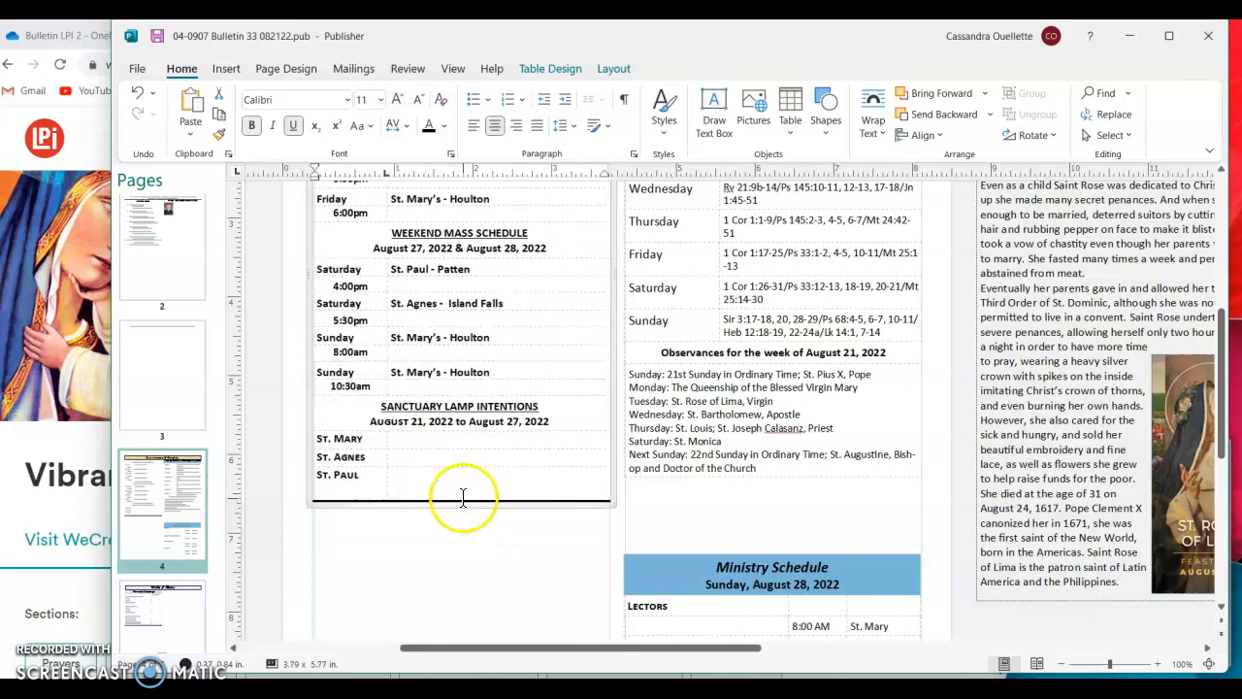
pyautogui.scroll(5, 463, 496)
pyautogui.scroll(-5, 461, 490)
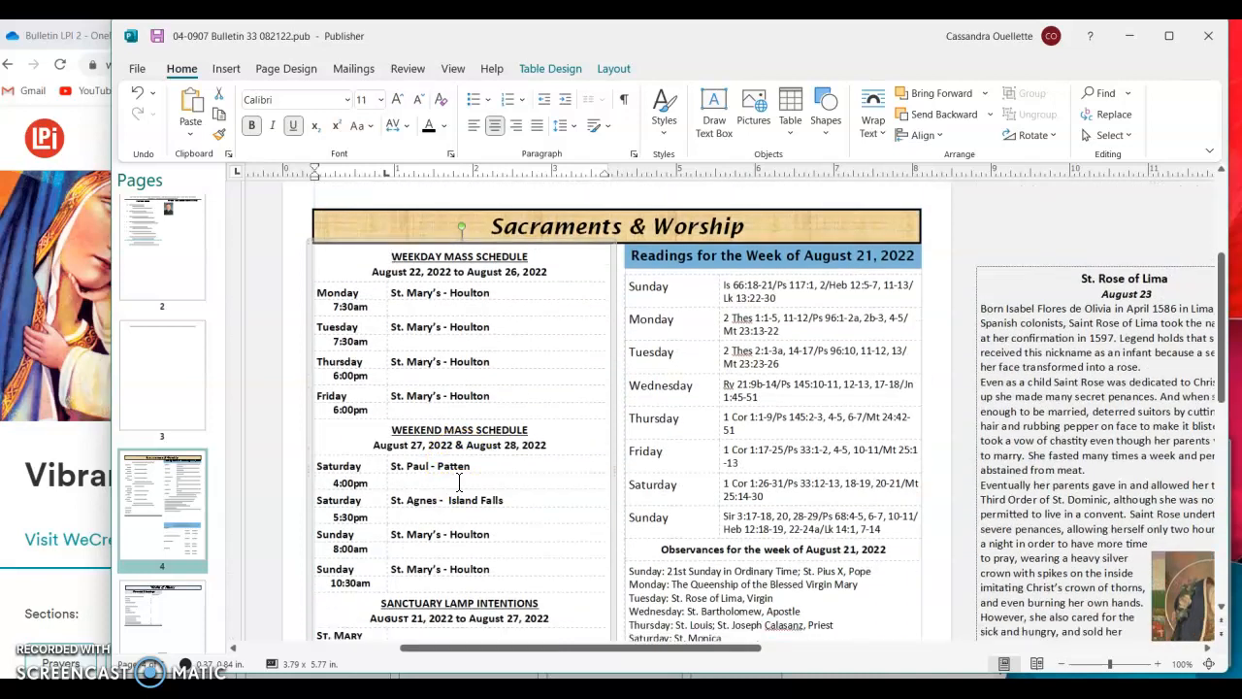
pyautogui.scroll(8, 464, 514)
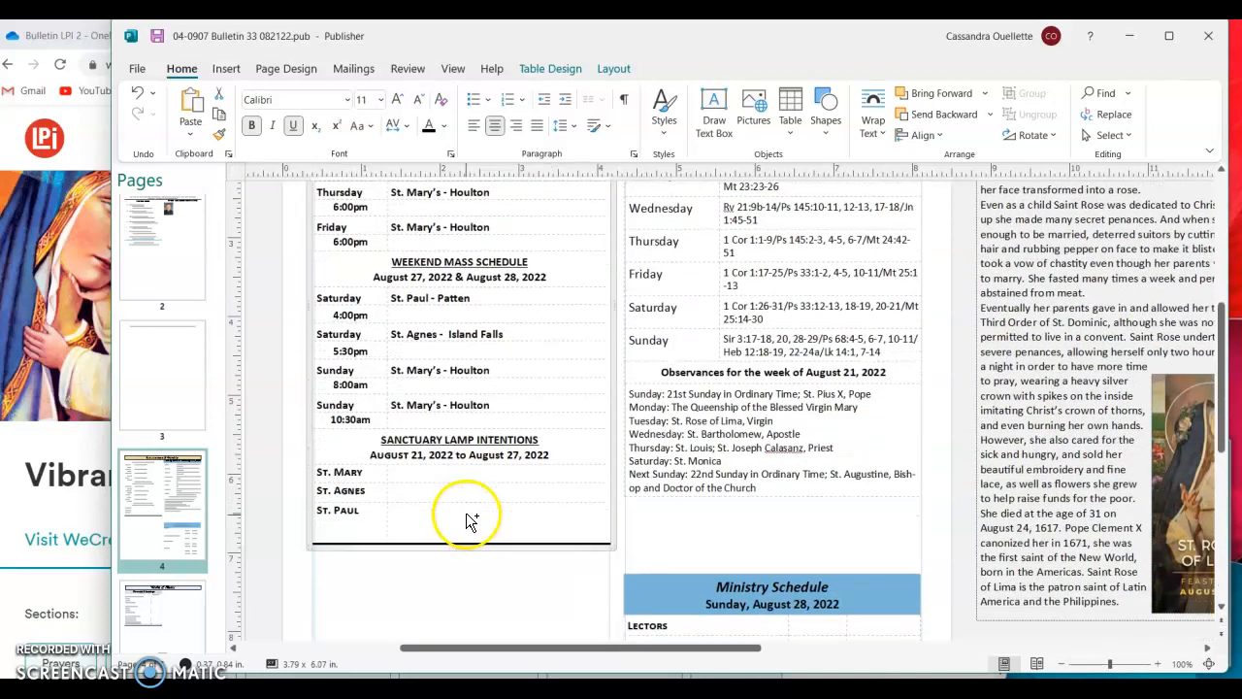
pyautogui.scroll(-4, 464, 499)
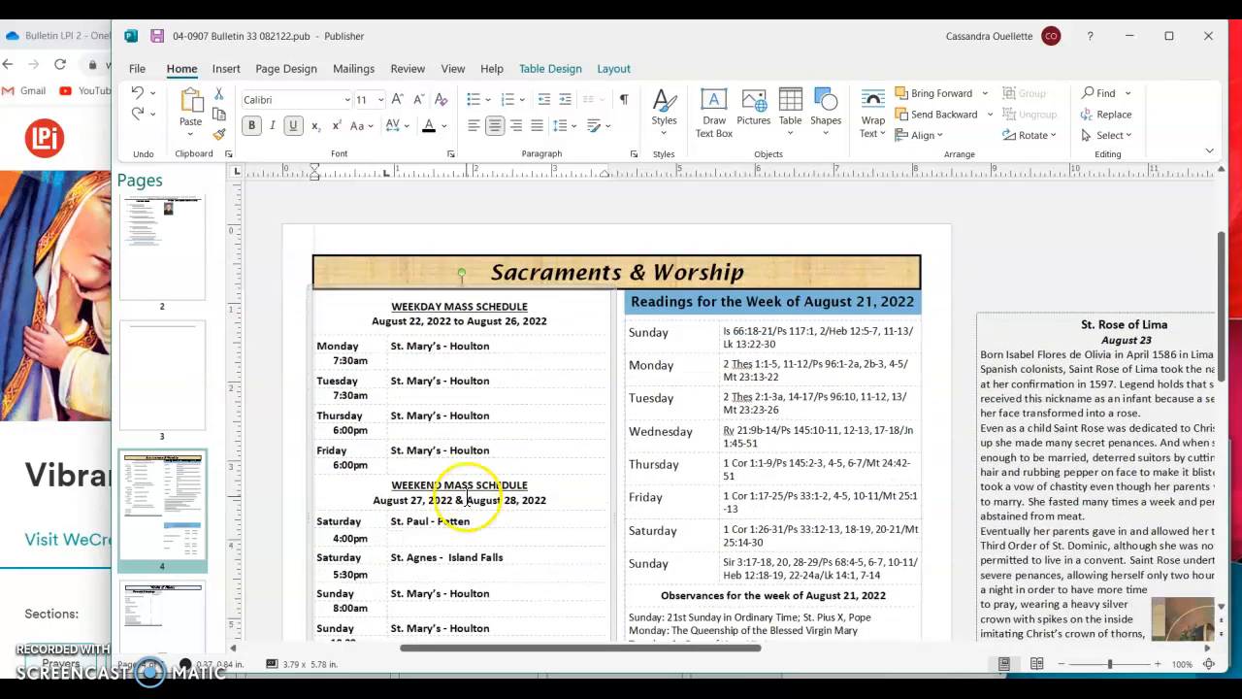
pyautogui.scroll(1, 458, 458)
pyautogui.scroll(-1, 454, 456)
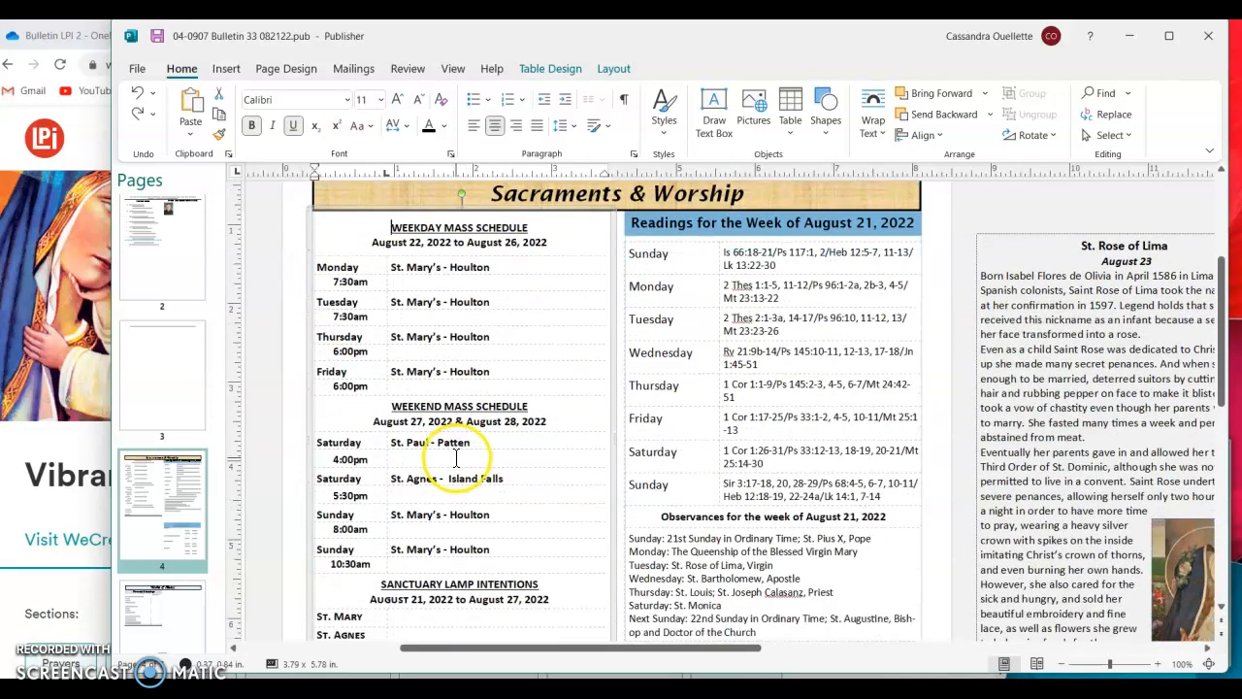
pyautogui.scroll(-3, 446, 485)
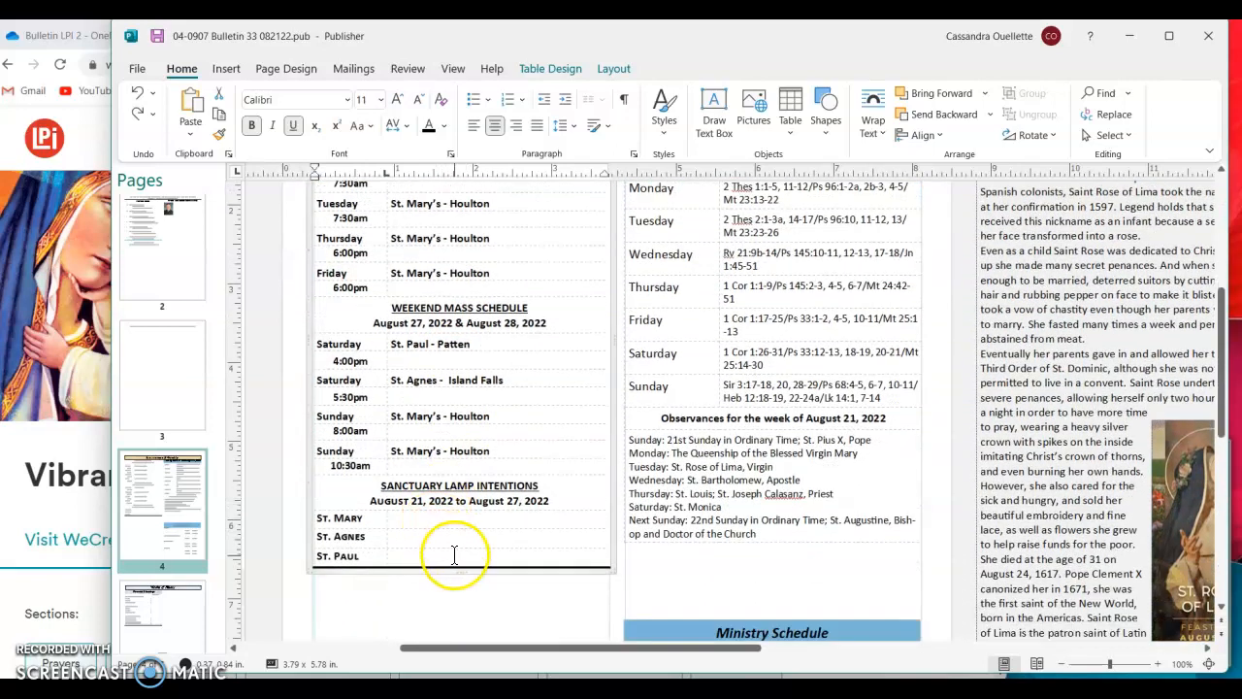
# - Select every row of the Mass schedule and sanctuary lamp table and increase its font size by one step
pyautogui.moveTo(454, 555); pyautogui.dragTo(304, 189)
pyautogui.scroll(3, 339, 281)
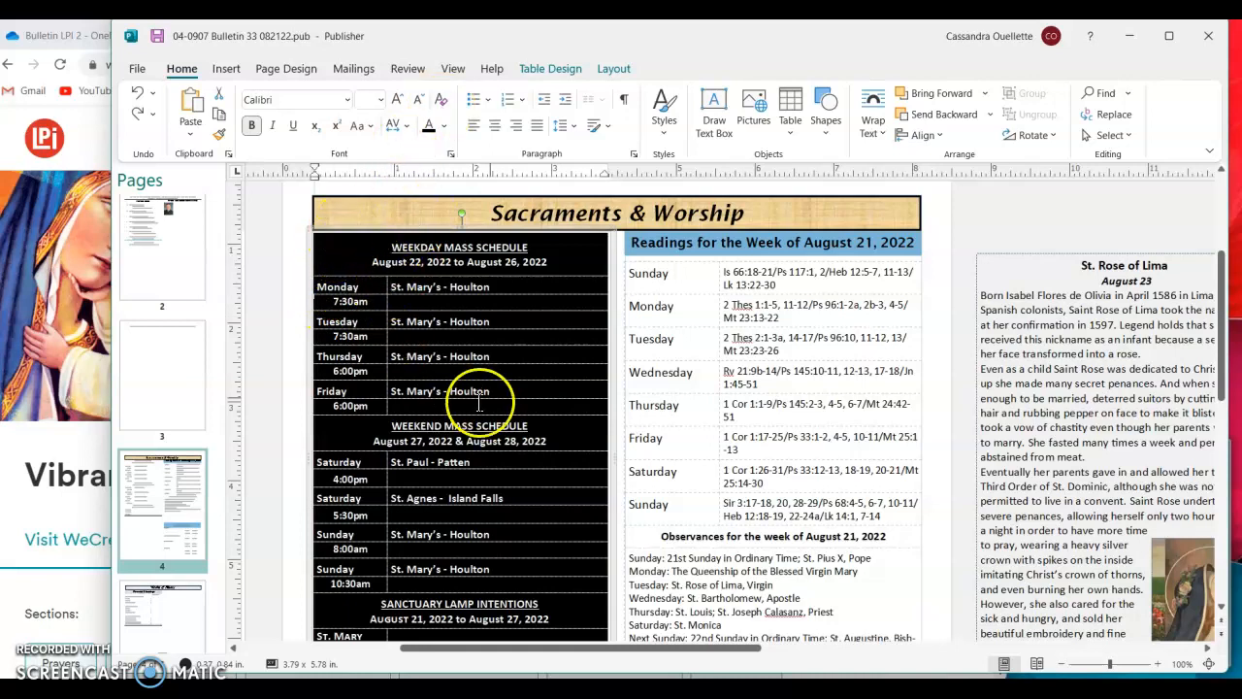
pyautogui.scroll(-2, 461, 405)
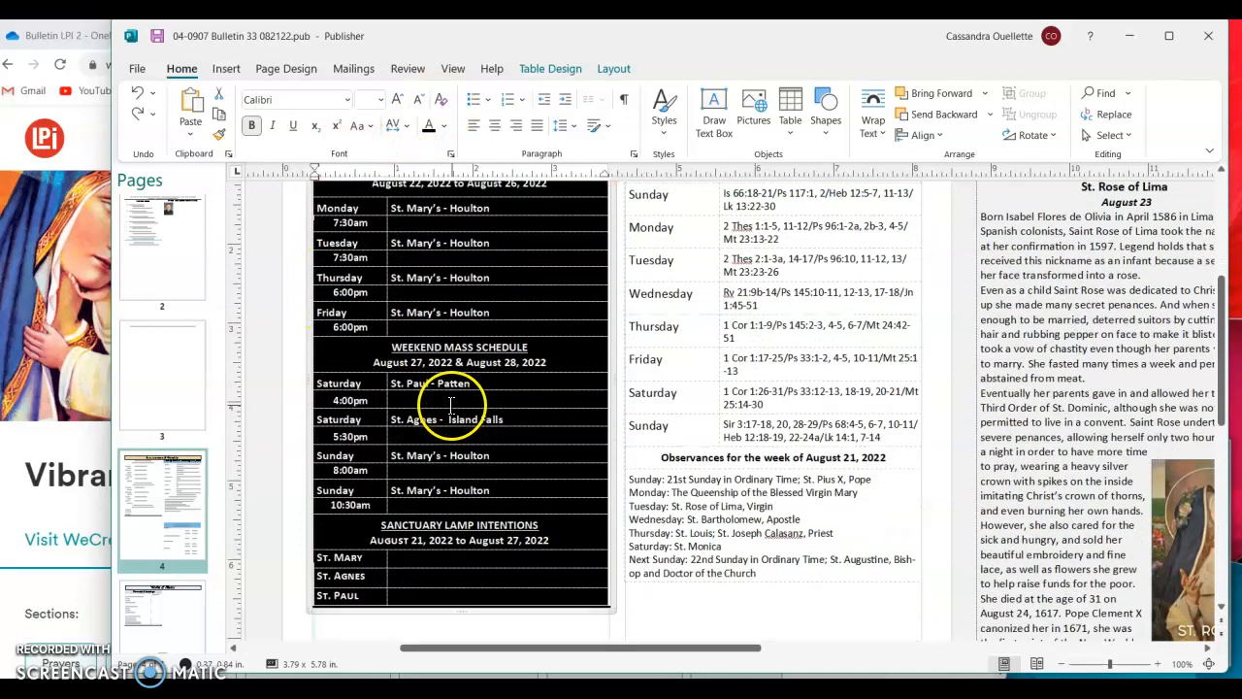
pyautogui.click(396, 103)
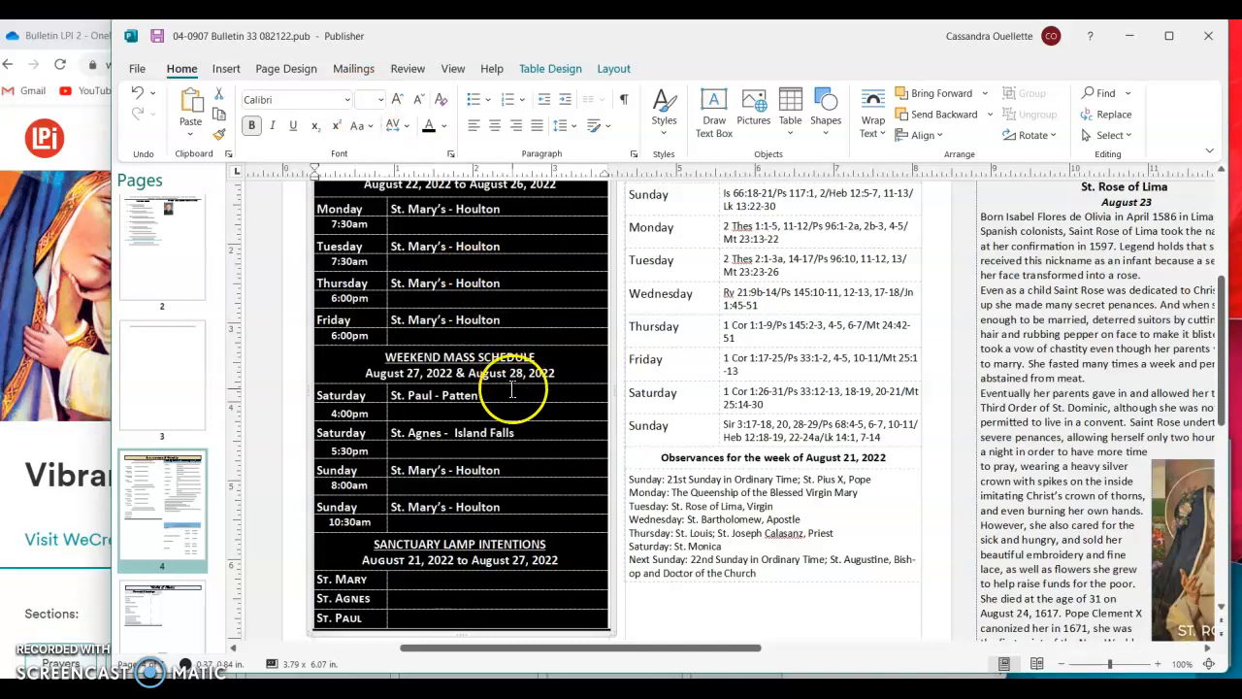
pyautogui.click(458, 451)
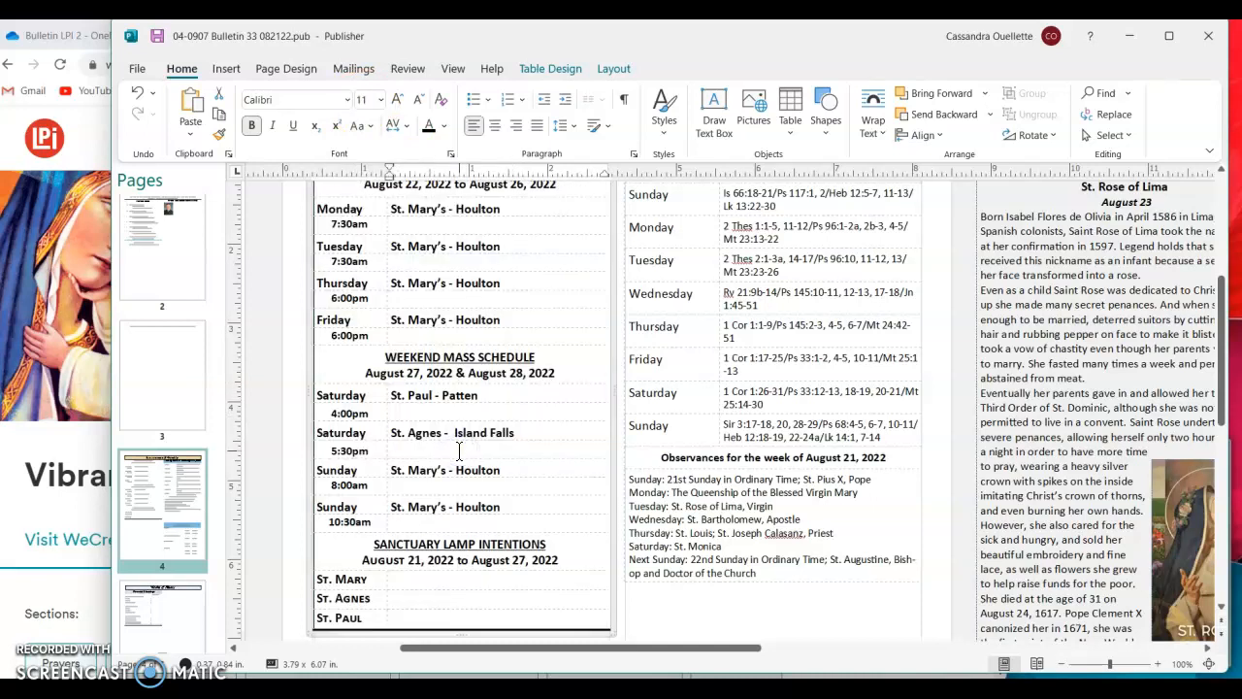
pyautogui.click(467, 412)
pyautogui.scroll(1, 468, 413)
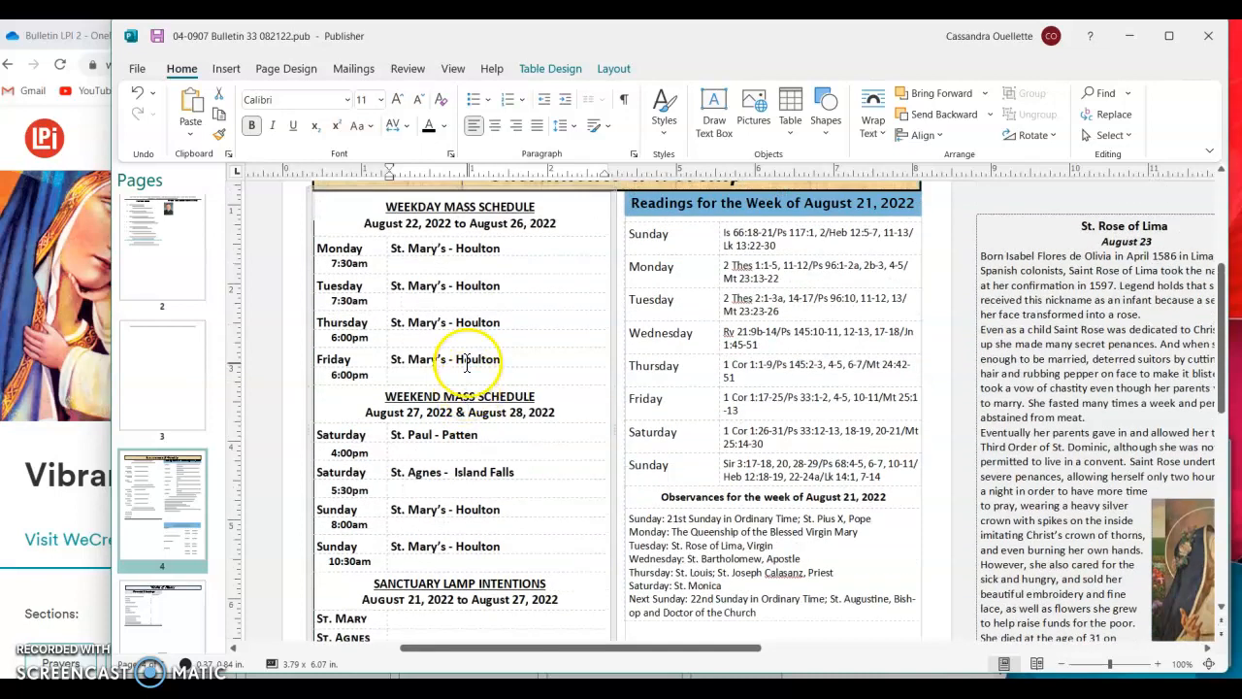
pyautogui.click(447, 412)
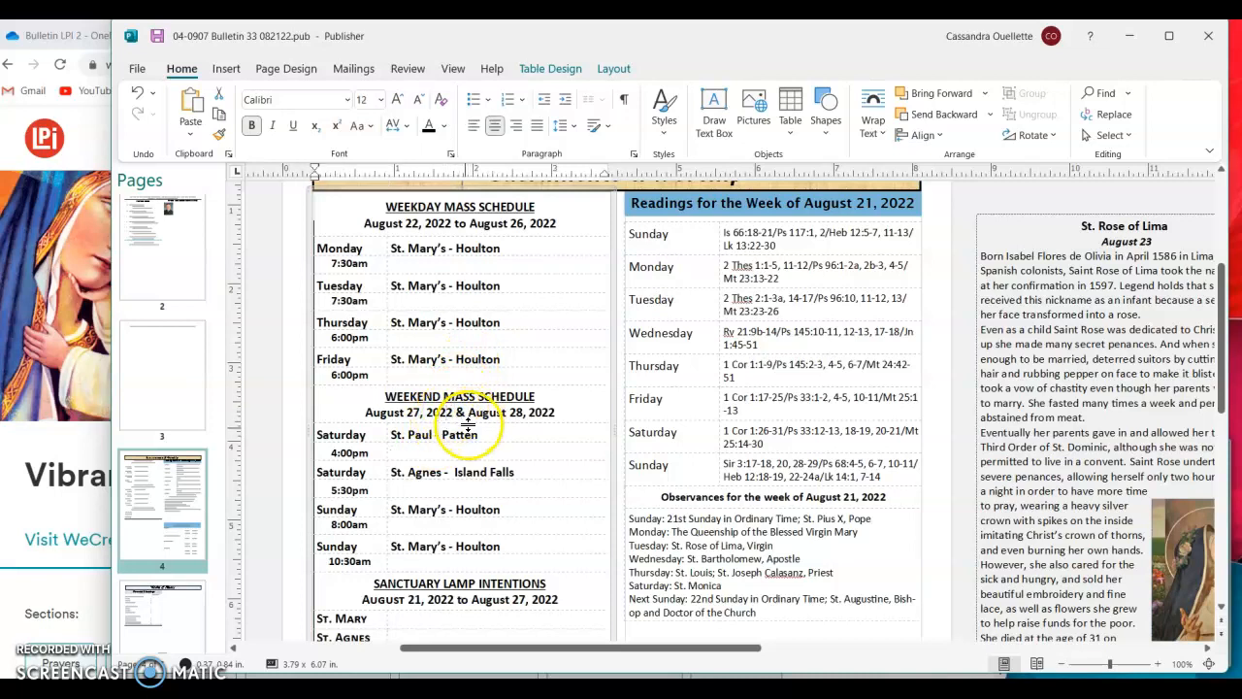
# - Reselect the entire Mass schedule table, decrease its font size by one step, and clear the selection
pyautogui.scroll(-3, 454, 505)
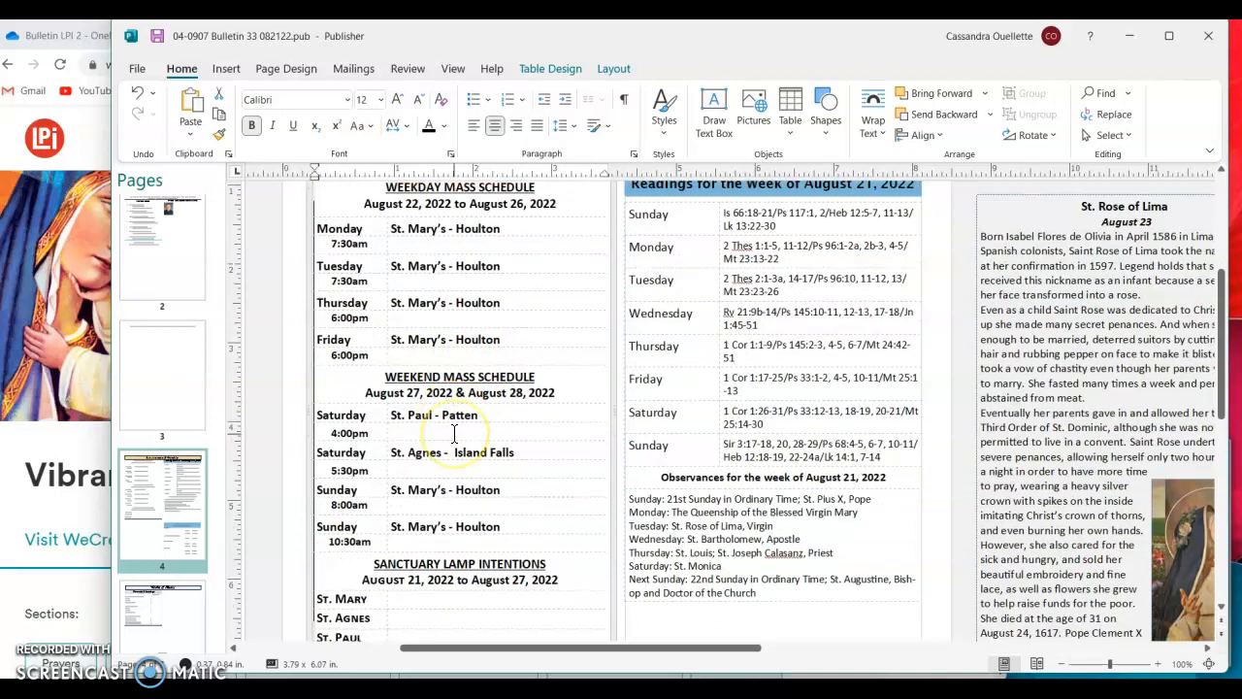
pyautogui.moveTo(455, 557); pyautogui.dragTo(335, 174)
pyautogui.scroll(2, 368, 274)
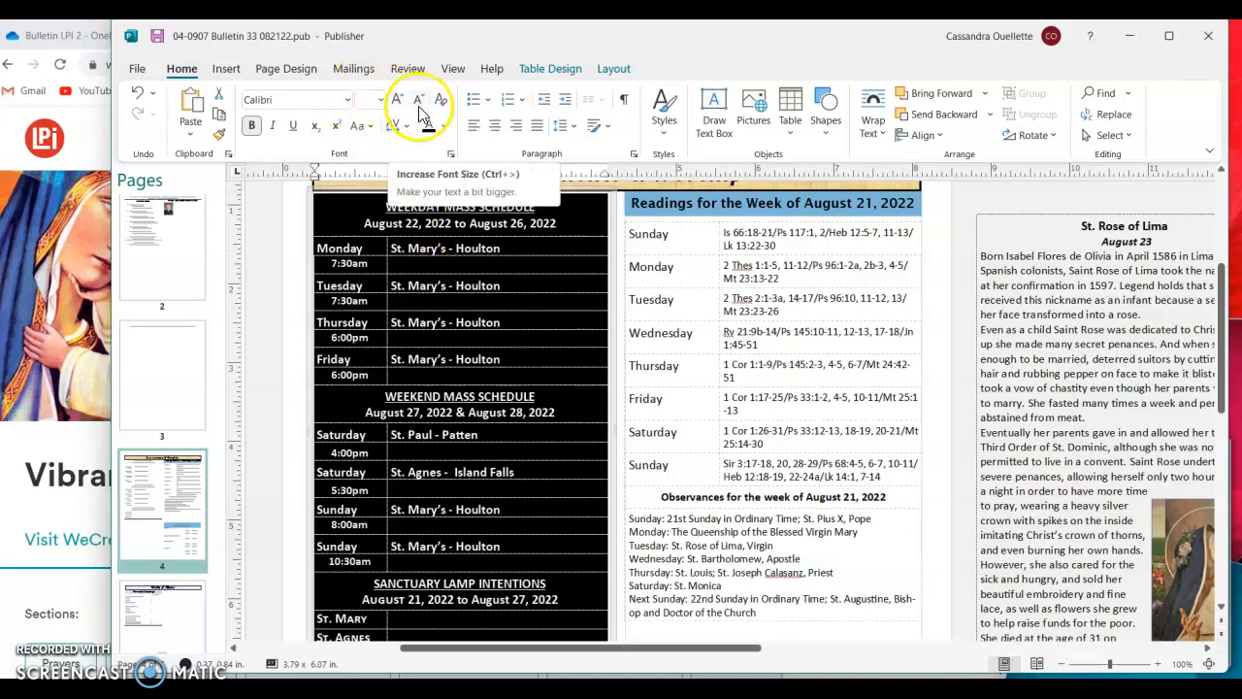
pyautogui.click(419, 106)
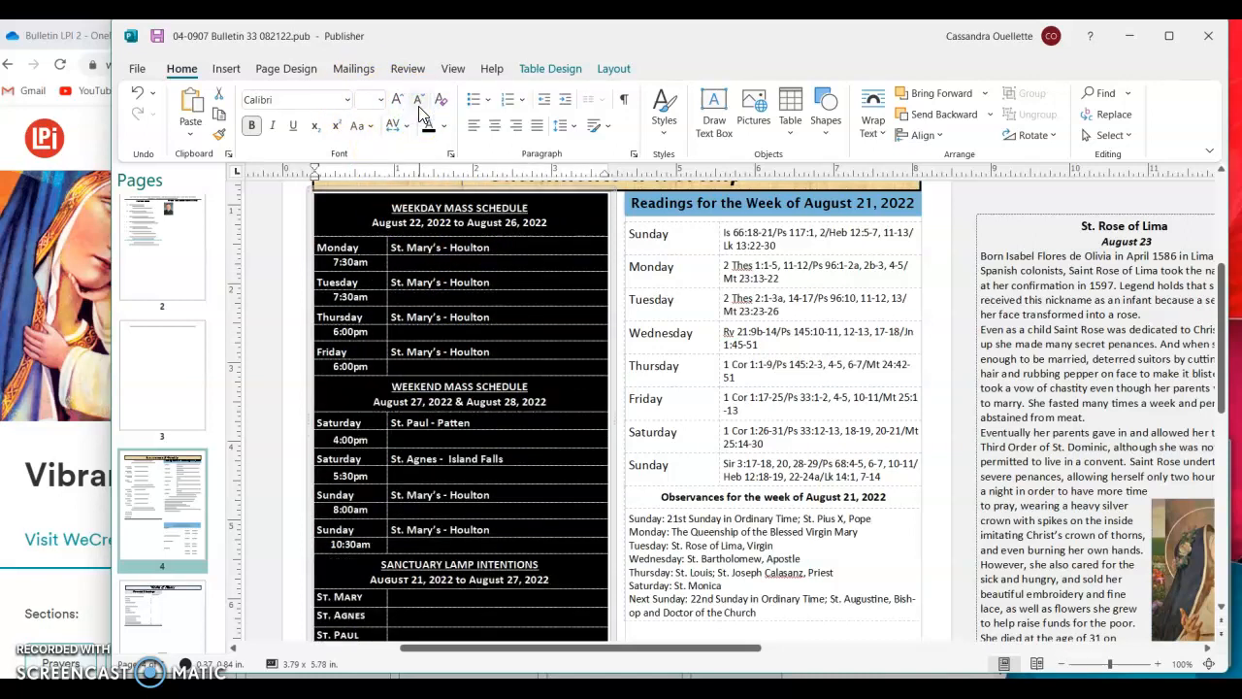
pyautogui.scroll(-1, 427, 330)
pyautogui.scroll(-1, 426, 335)
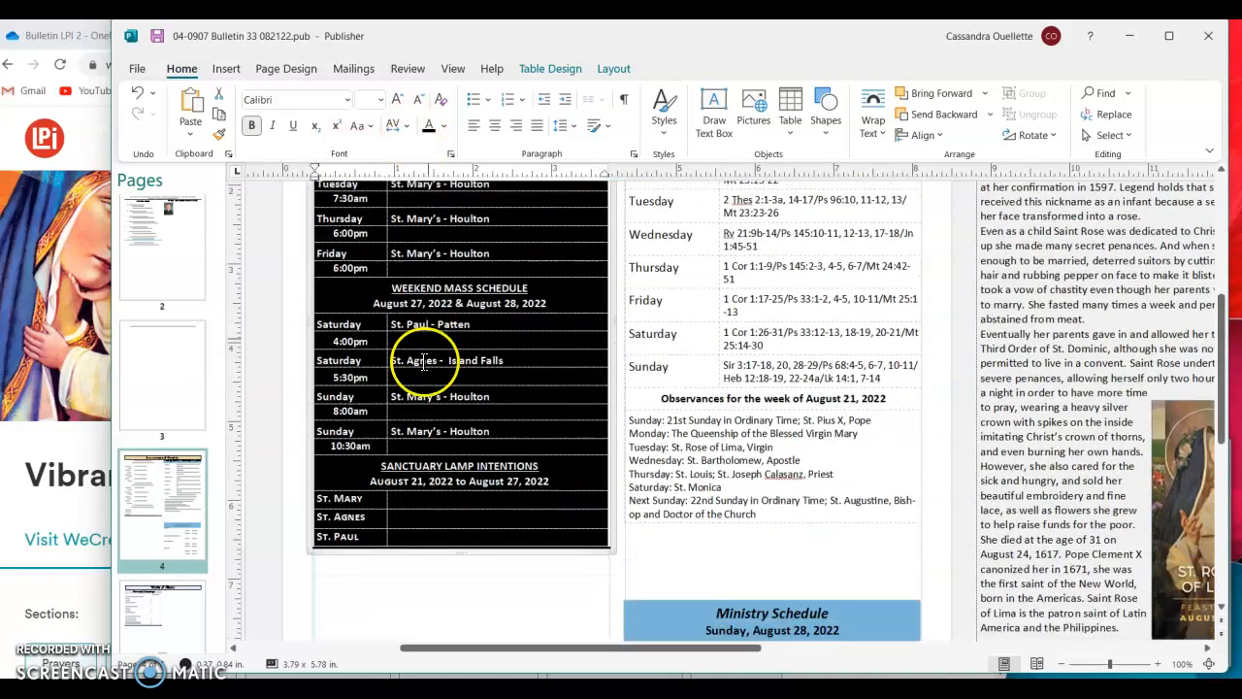
pyautogui.click(436, 574)
pyautogui.scroll(-5, 493, 482)
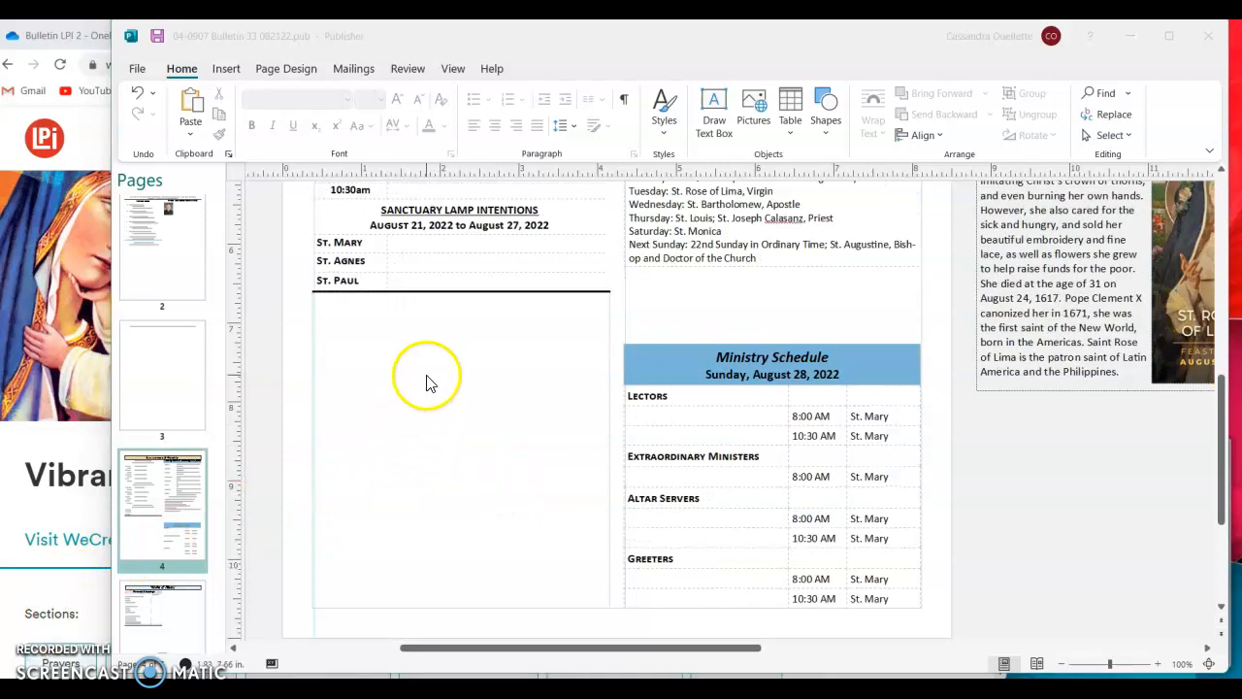
# - Insert a table with three columns and four rows and move it into the empty space below the Sanctuary Lamp Intentions
pyautogui.click(791, 122)
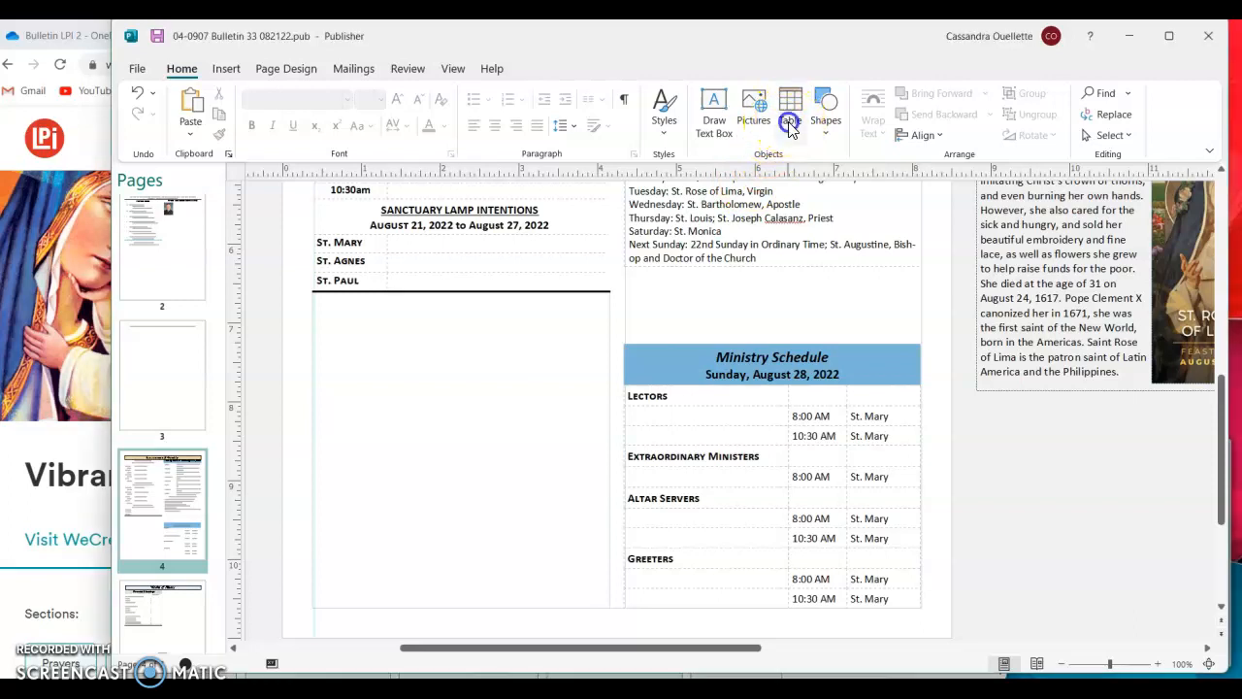
pyautogui.click(790, 126)
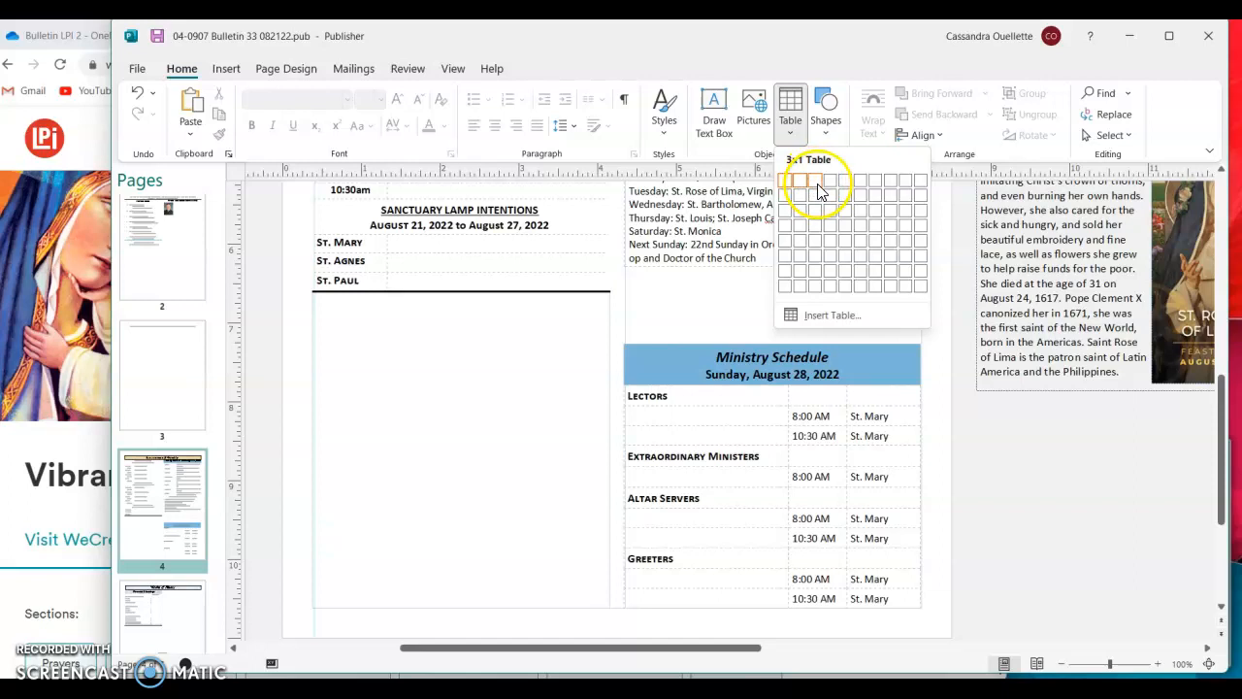
pyautogui.click(815, 234)
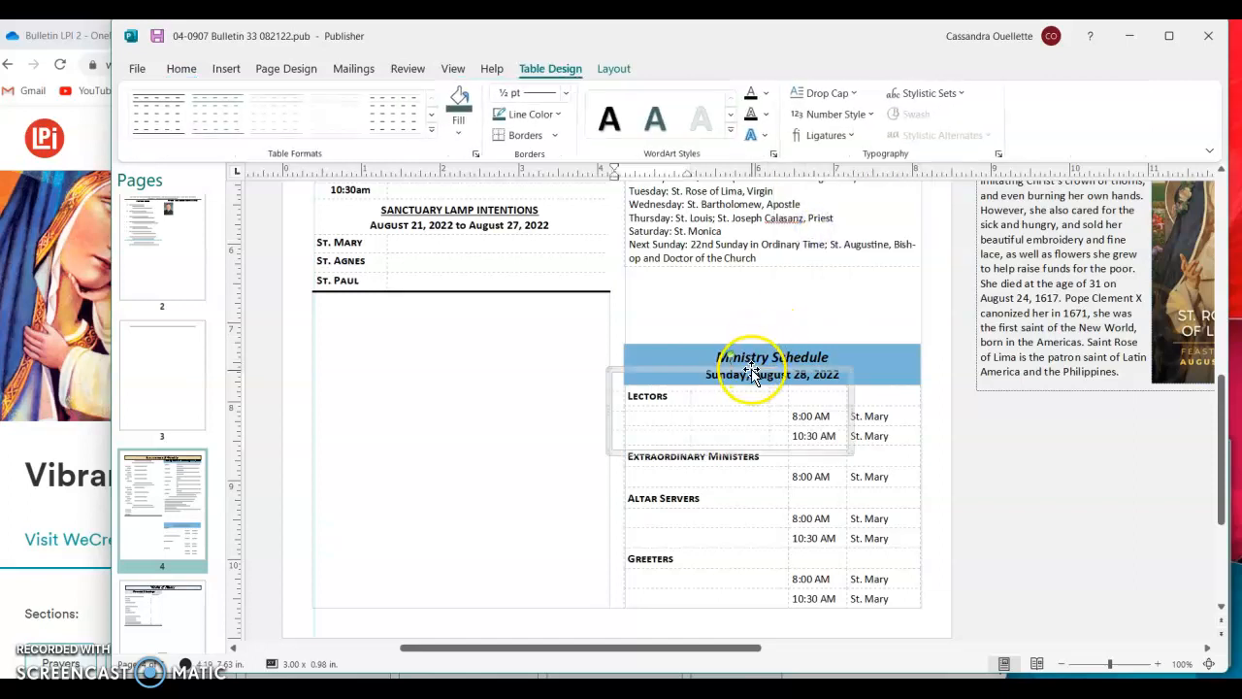
pyautogui.moveTo(753, 373); pyautogui.dragTo(472, 363)
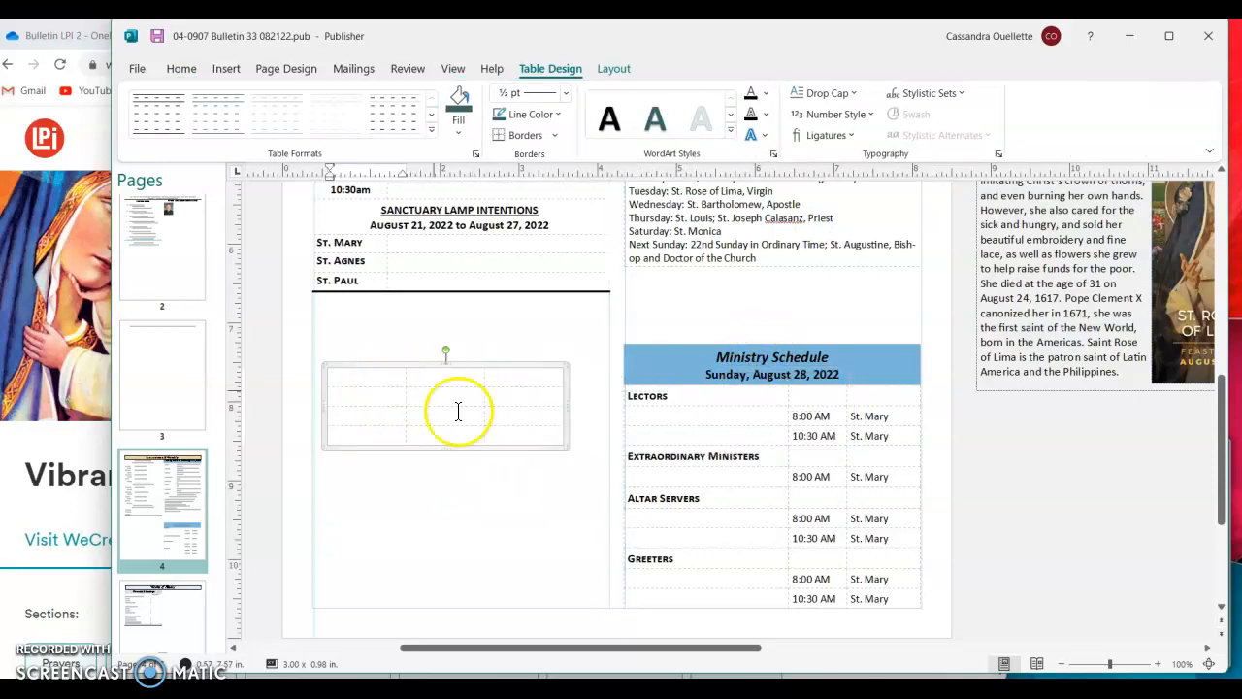
# - Enlarge the new empty table to about 3.48 in. wide and 1.50 in. tall
pyautogui.moveTo(560, 449); pyautogui.dragTo(602, 501)
pyautogui.click(408, 384)
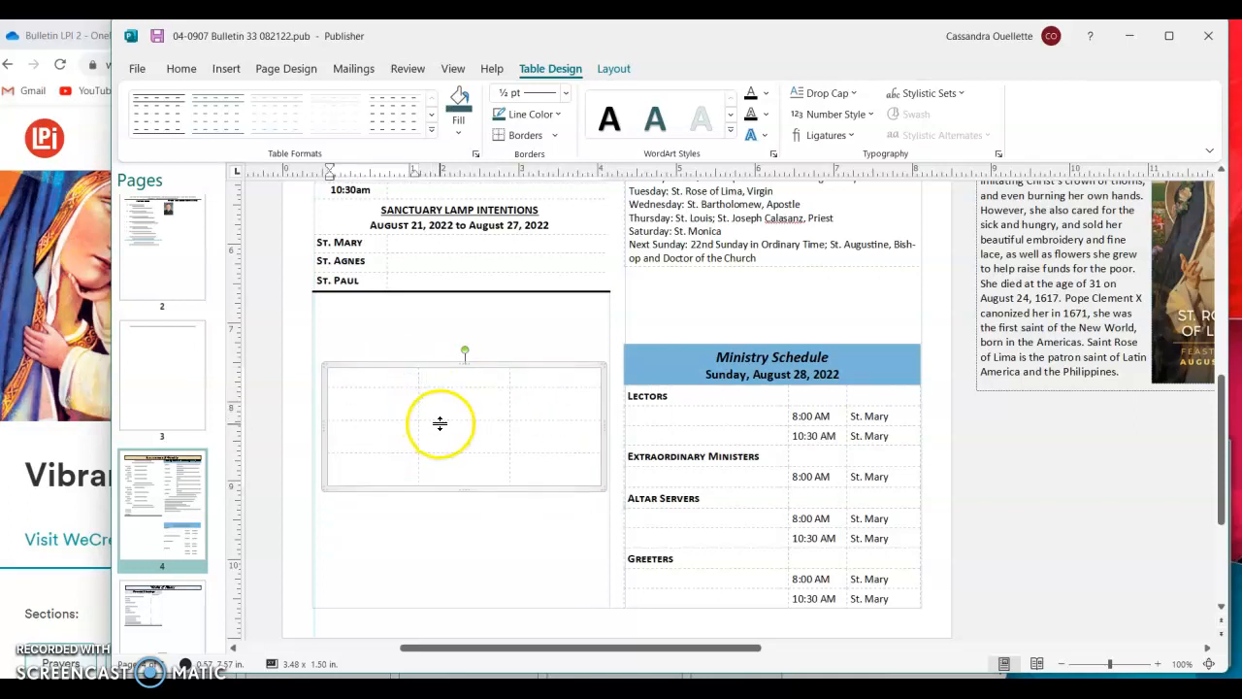
pyautogui.click(434, 366)
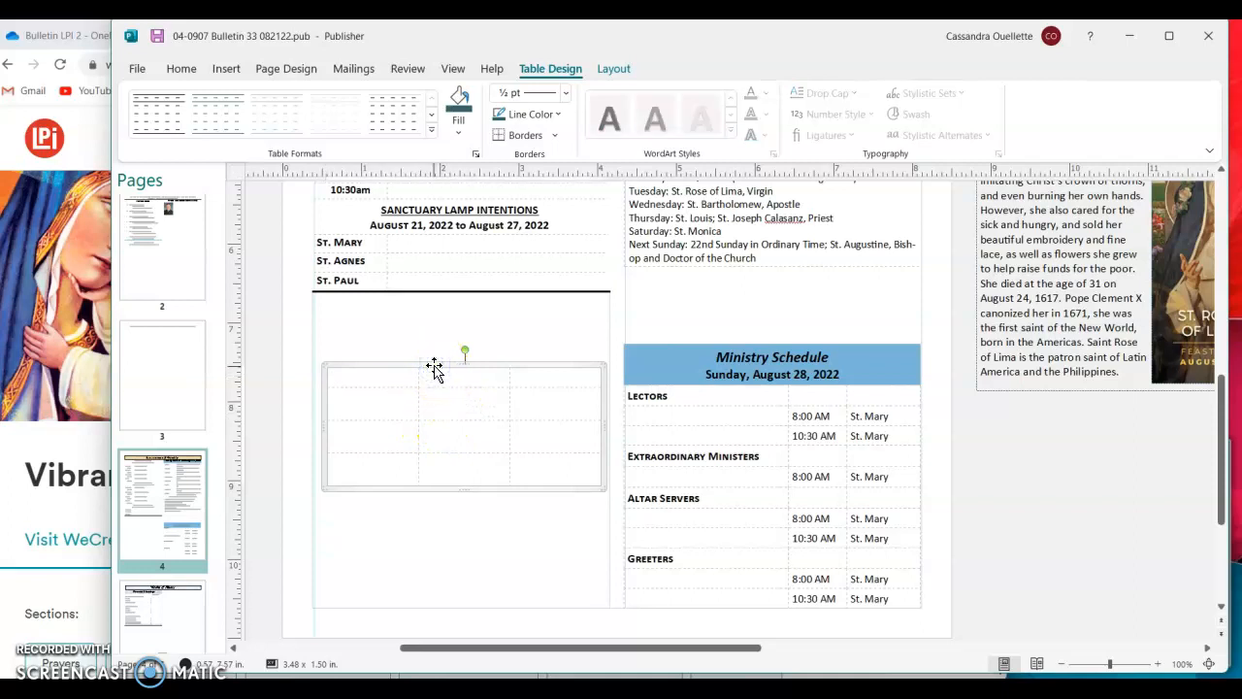
pyautogui.click(410, 425)
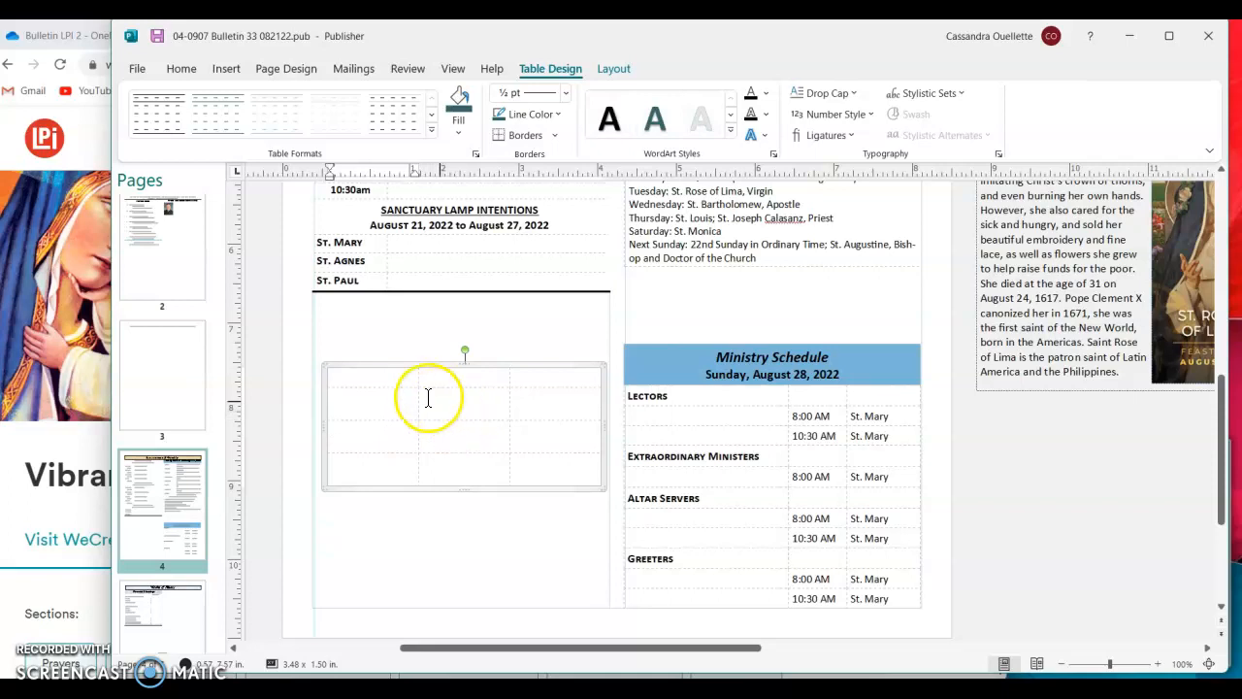
# - Merge the three cells in the new table's first row into a single cell
pyautogui.click(381, 374)
pyautogui.moveTo(381, 375); pyautogui.dragTo(537, 386)
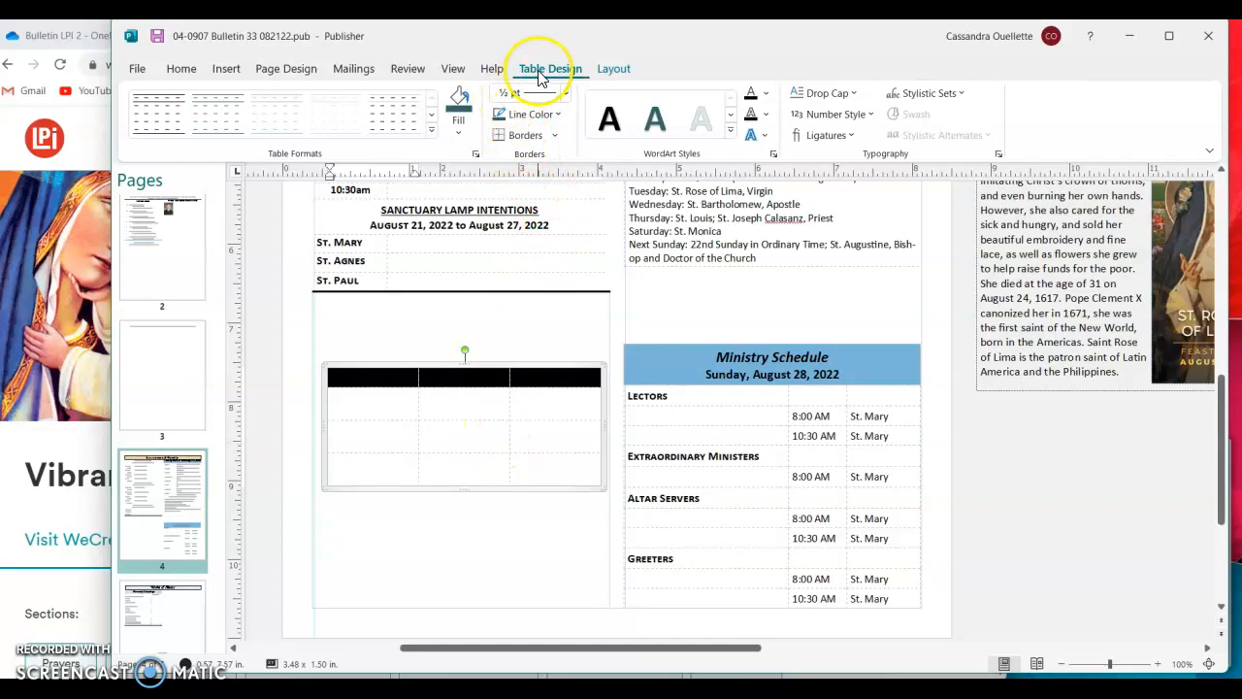
pyautogui.click(614, 69)
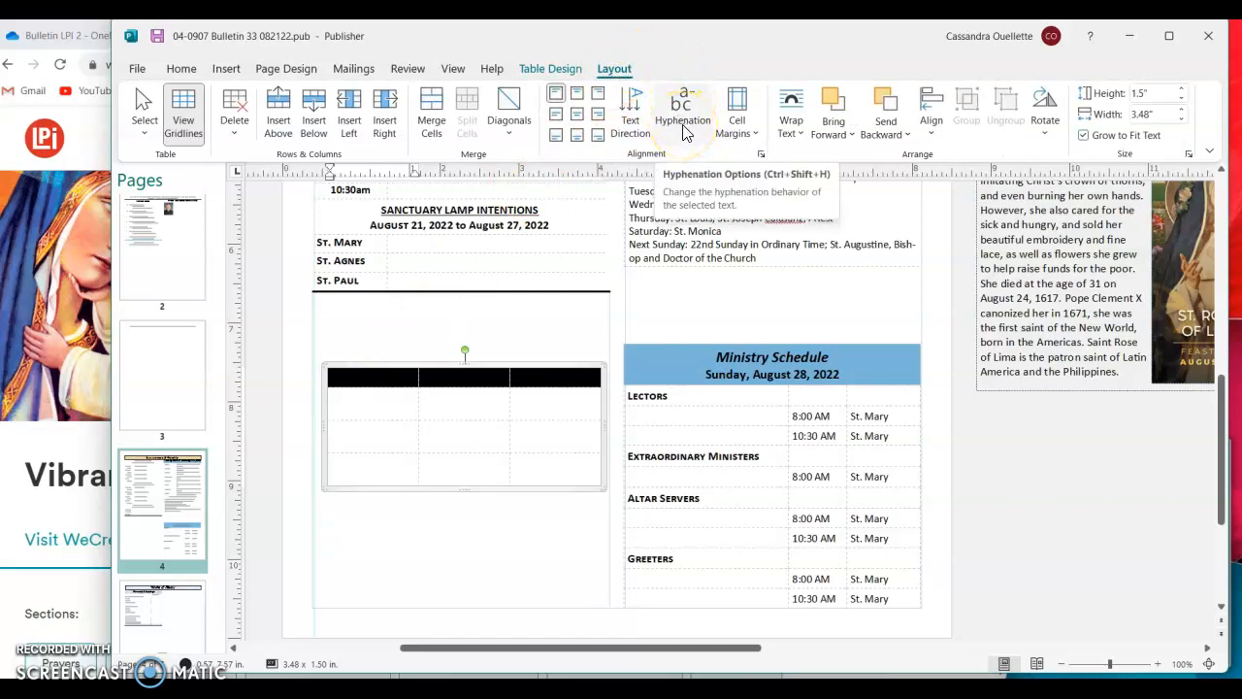
pyautogui.click(432, 110)
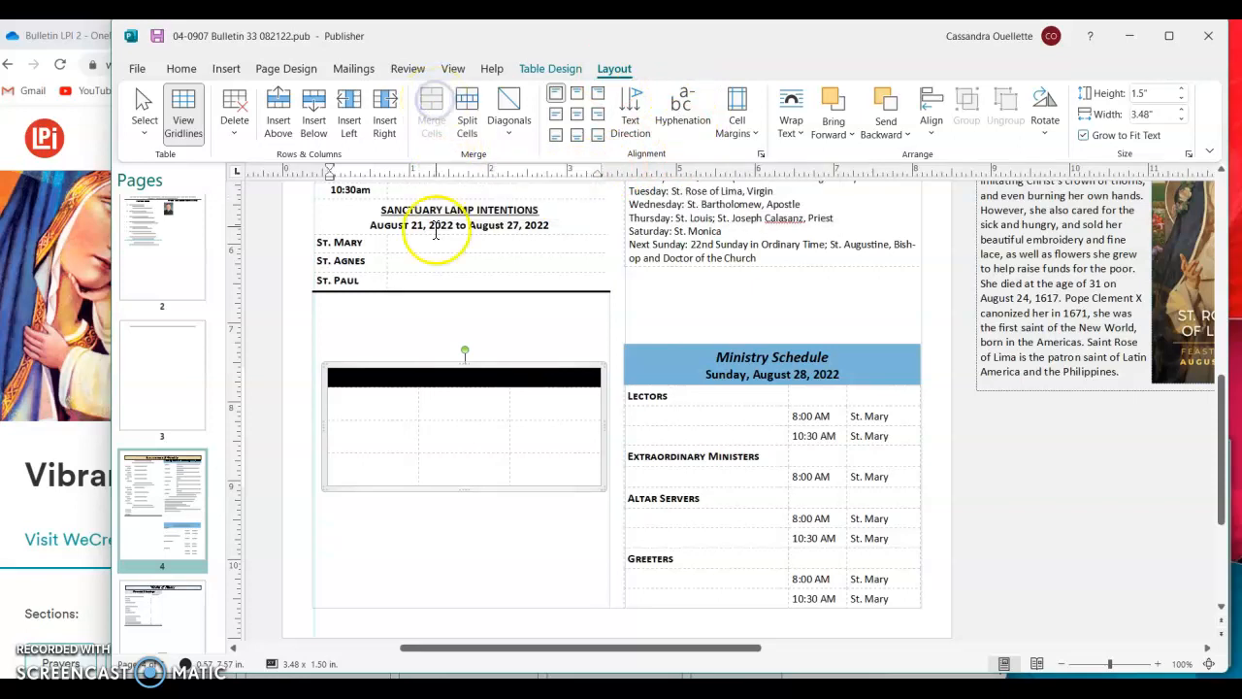
pyautogui.click(455, 378)
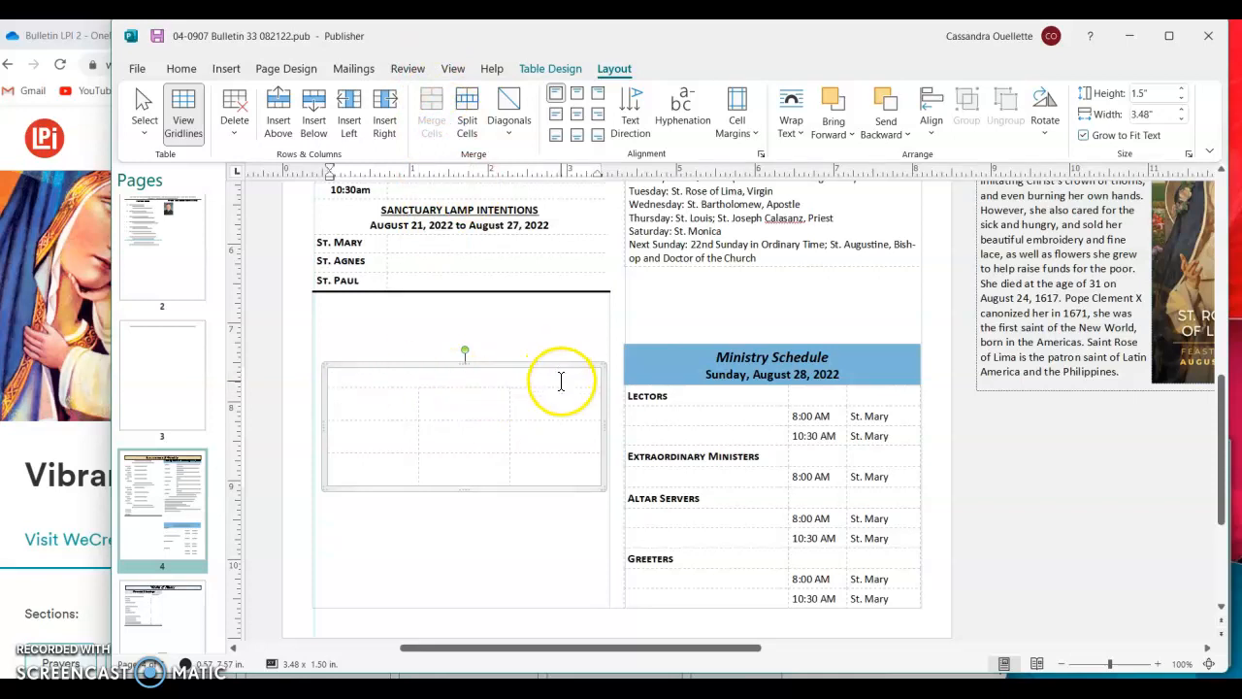
# - Enter "Words" in the first cell of the new table's second row
pyautogui.click(375, 409)
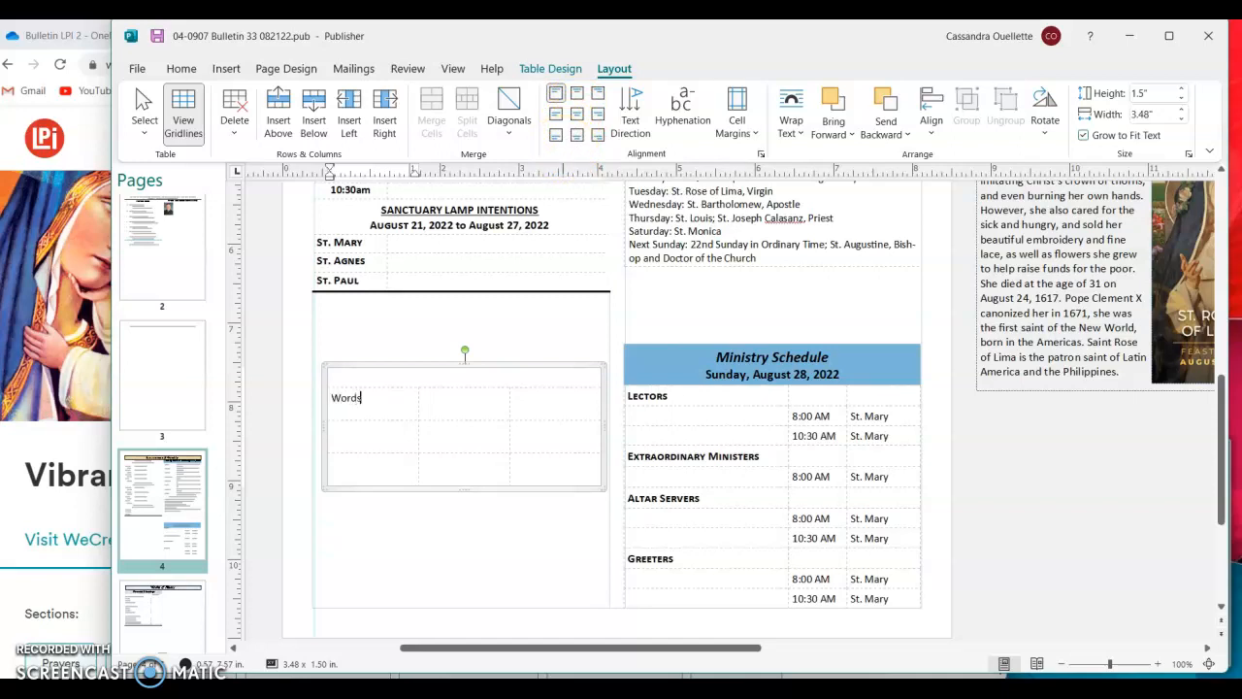
pyautogui.doubleClick(379, 396)
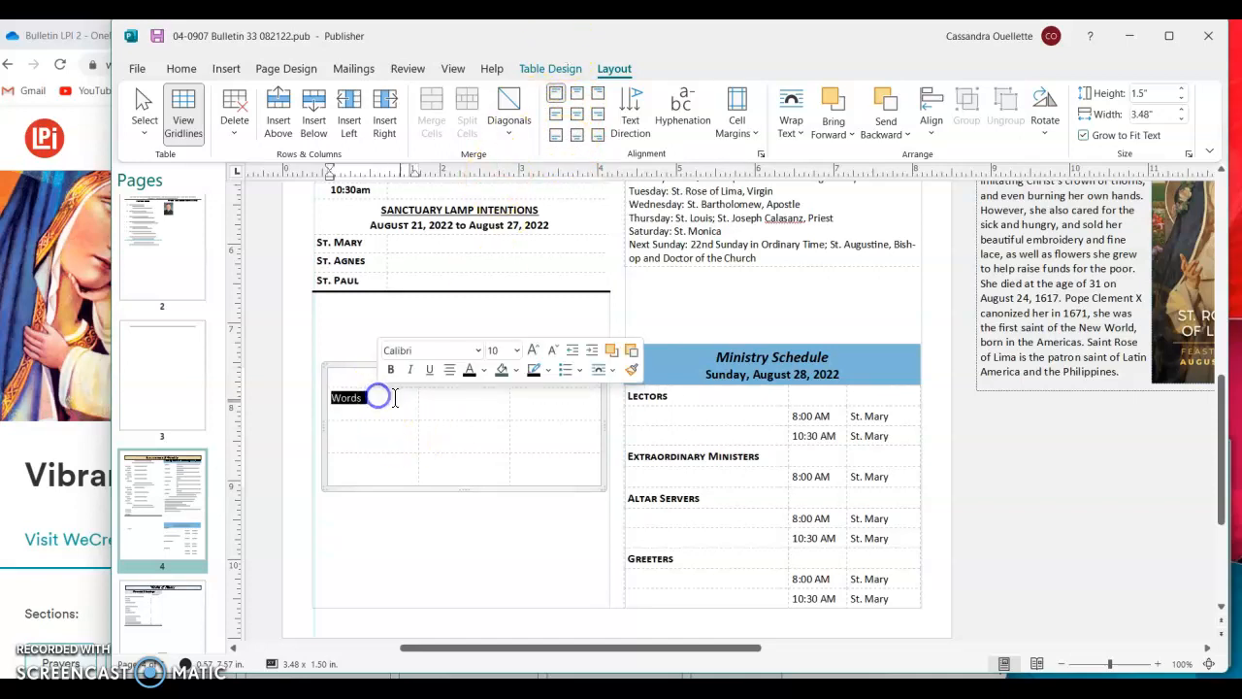
pyautogui.click(555, 437)
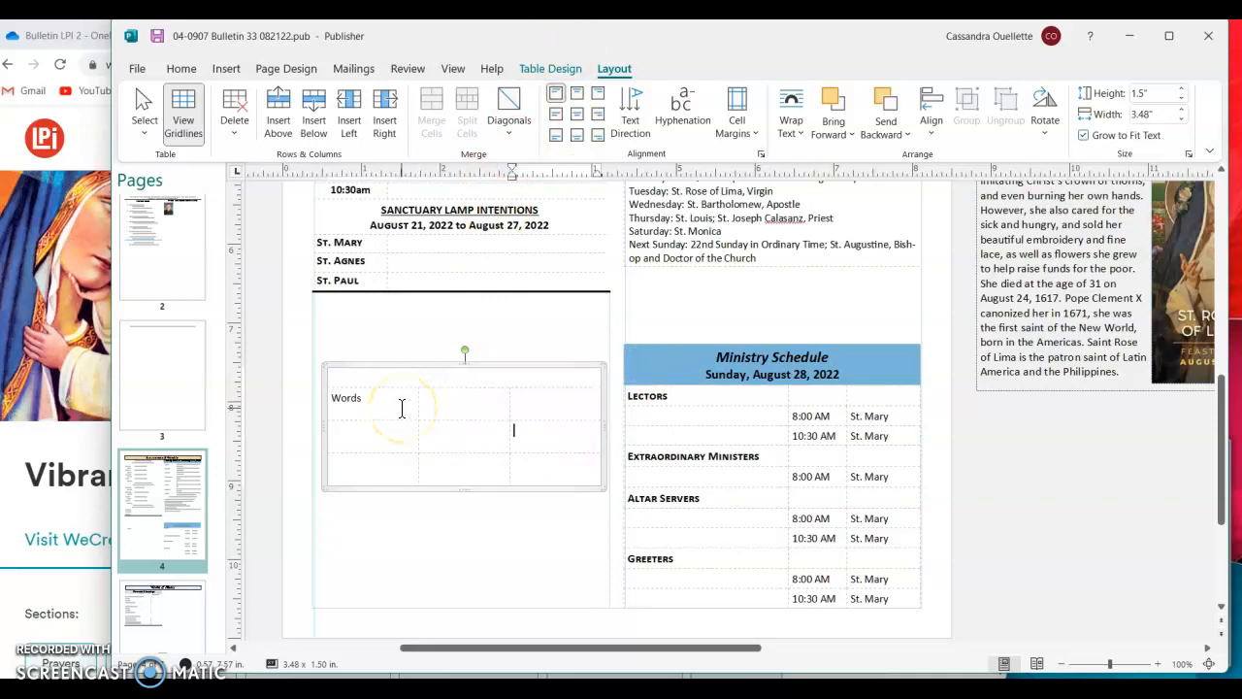
# - Center the text "Words" both horizontally and vertically within its cell
pyautogui.click(401, 408)
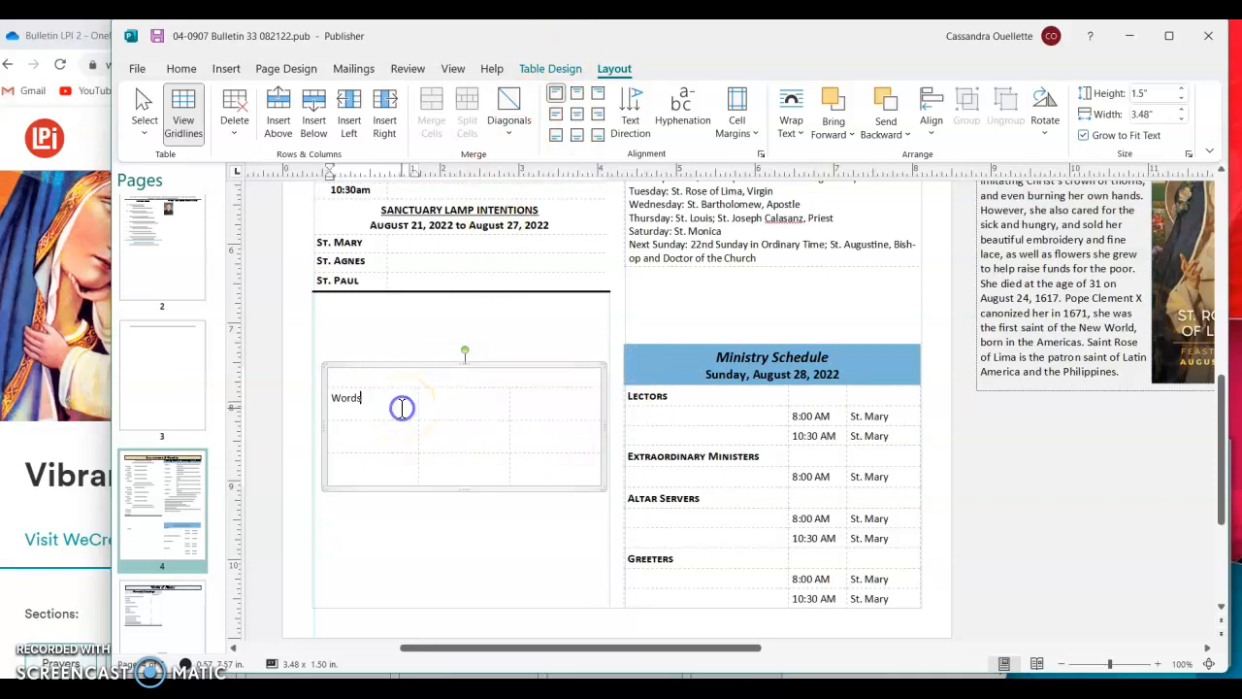
pyautogui.click(576, 119)
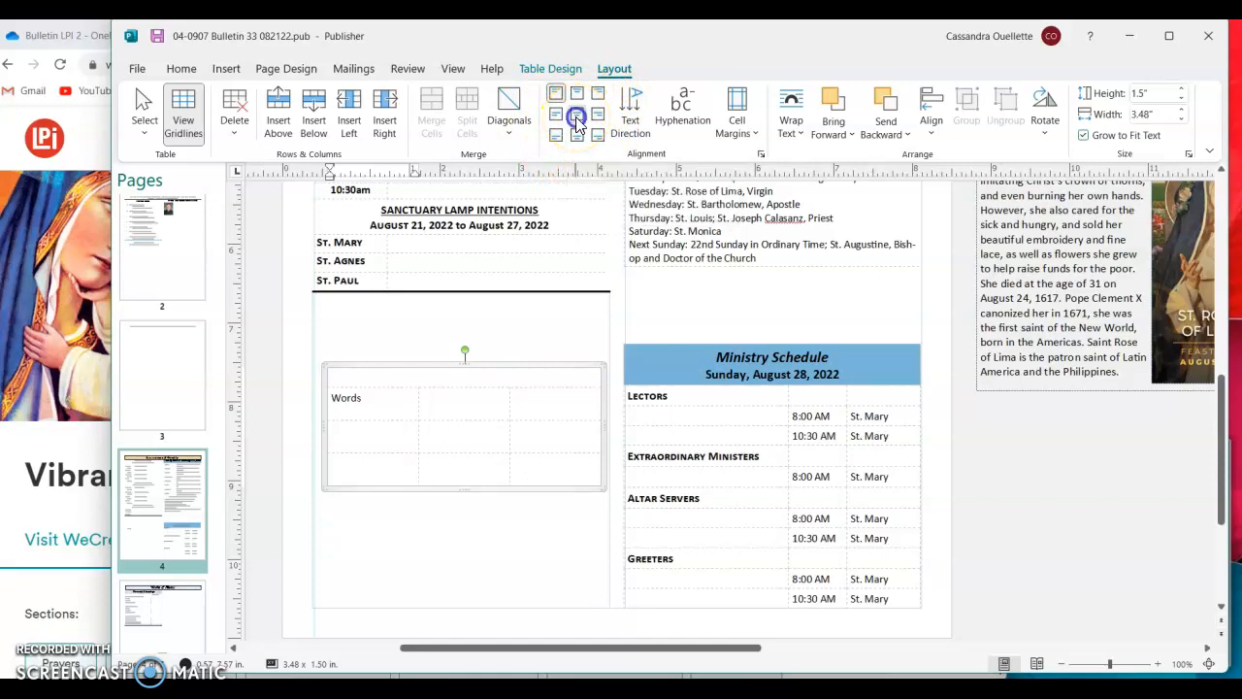
pyautogui.click(477, 388)
pyautogui.click(575, 121)
pyautogui.click(491, 409)
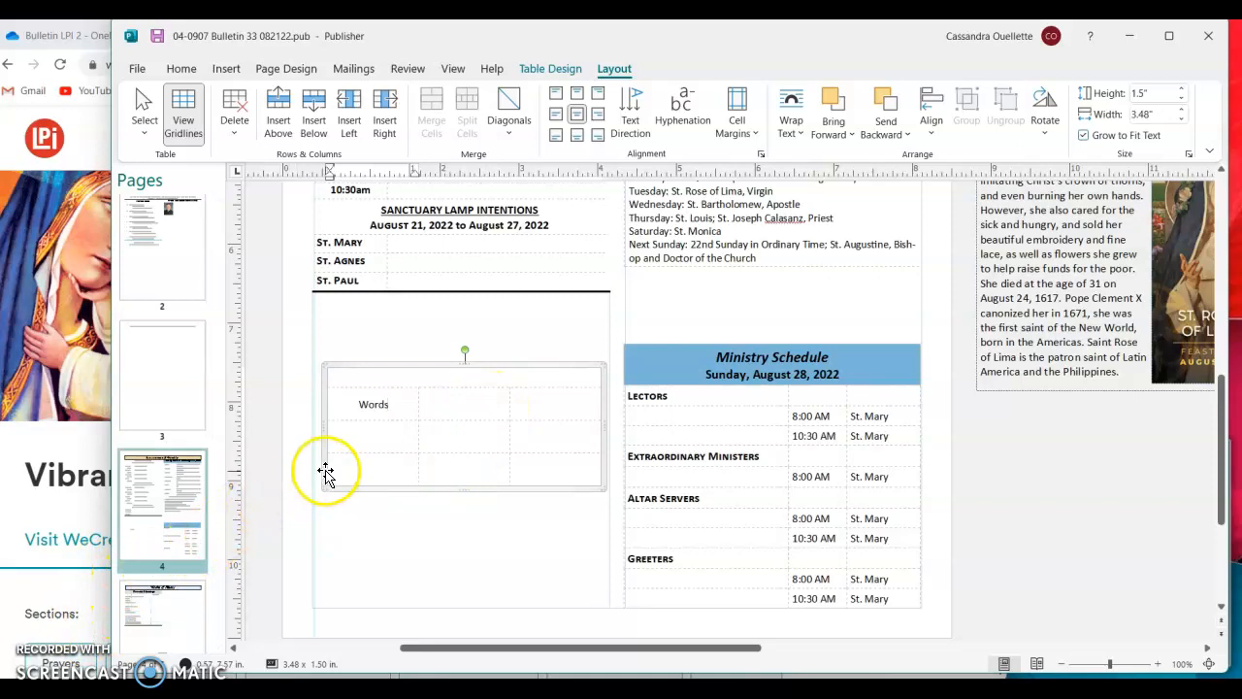
pyautogui.click(349, 409)
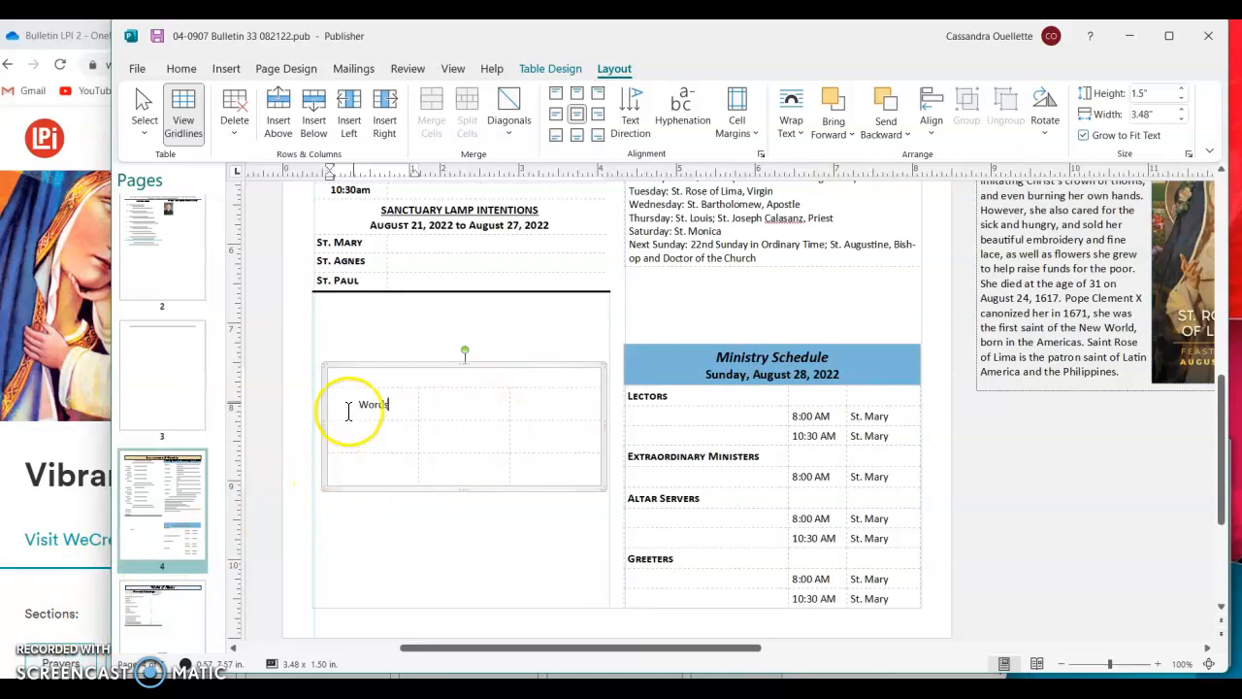